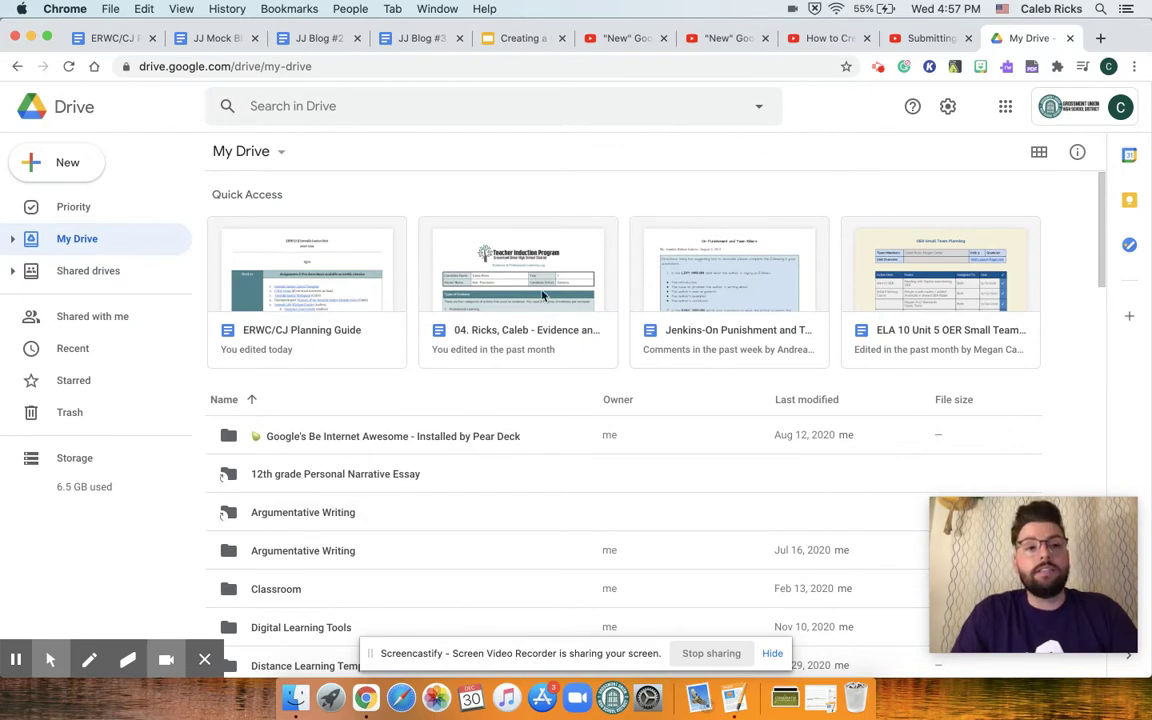
Create a new blank Google Sites website from My Drive
{"action": "mouse_move", "coordinate": [50, 660]}
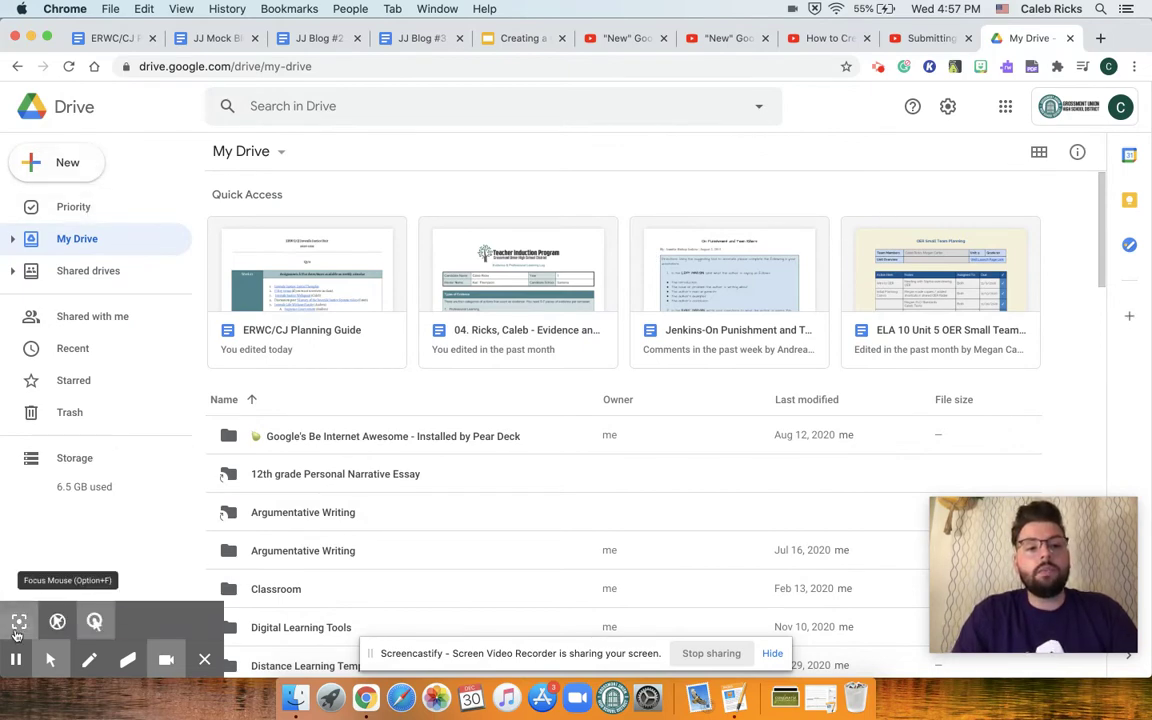
{"action": "left_click", "coordinate": [18, 624]}
{"action": "left_click", "coordinate": [58, 168]}
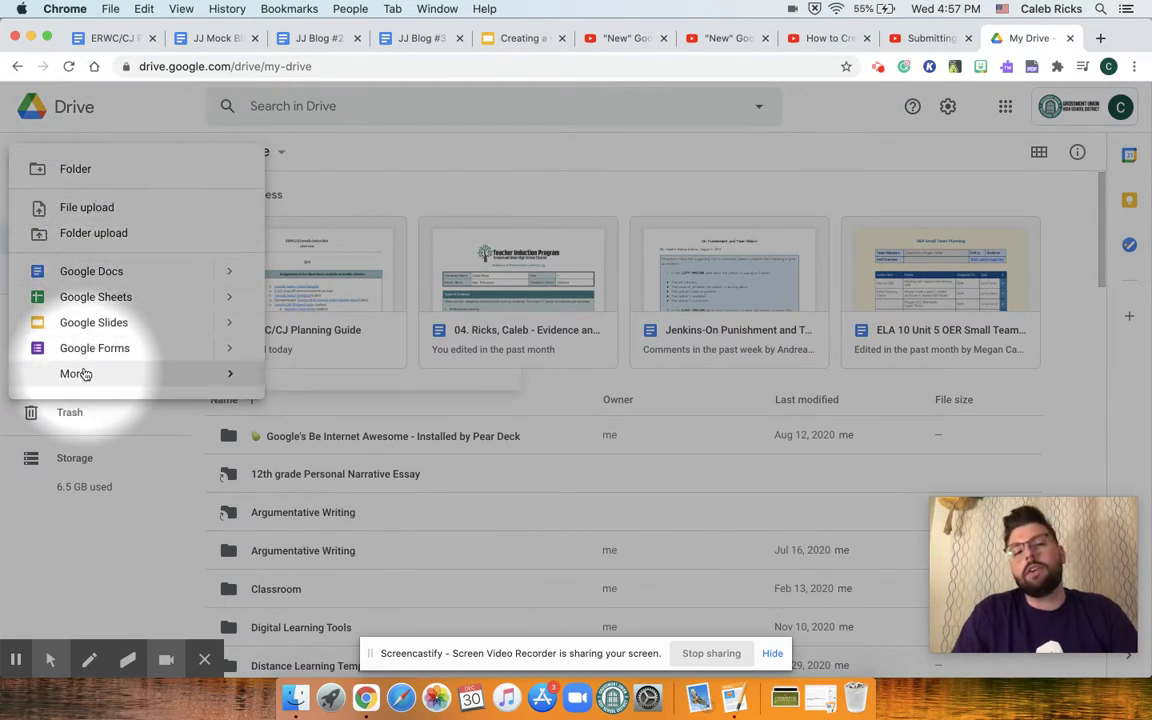
{"action": "mouse_move", "coordinate": [85, 373]}
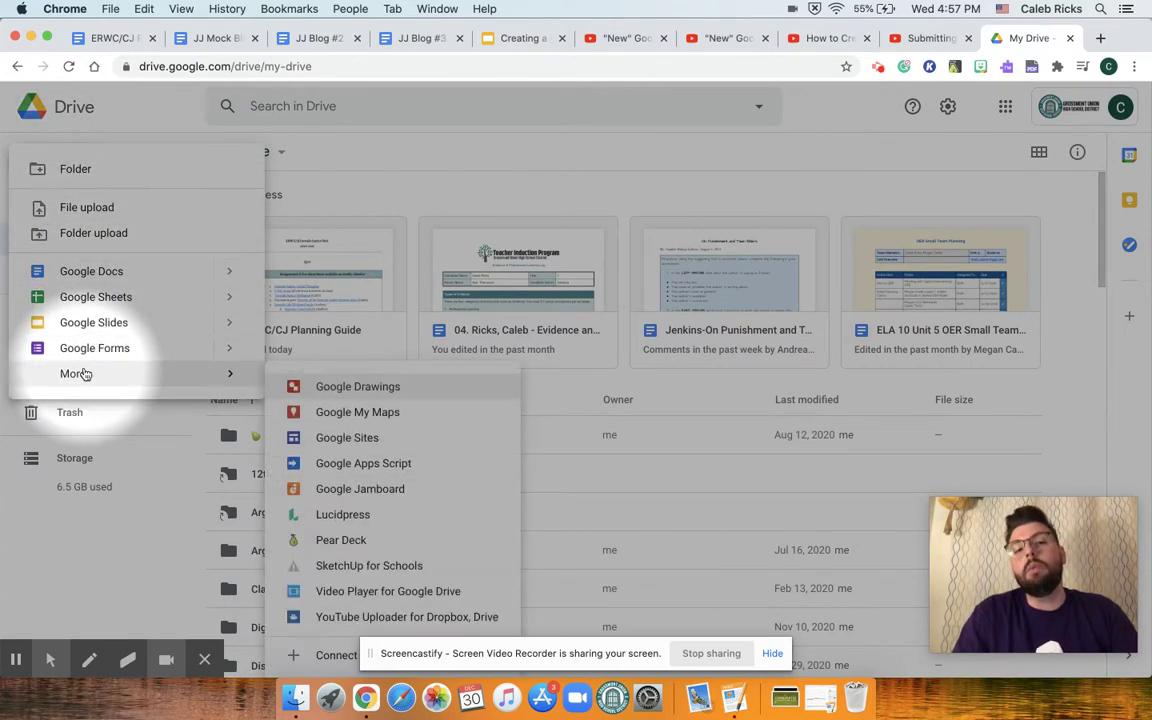
{"action": "left_click", "coordinate": [338, 442]}
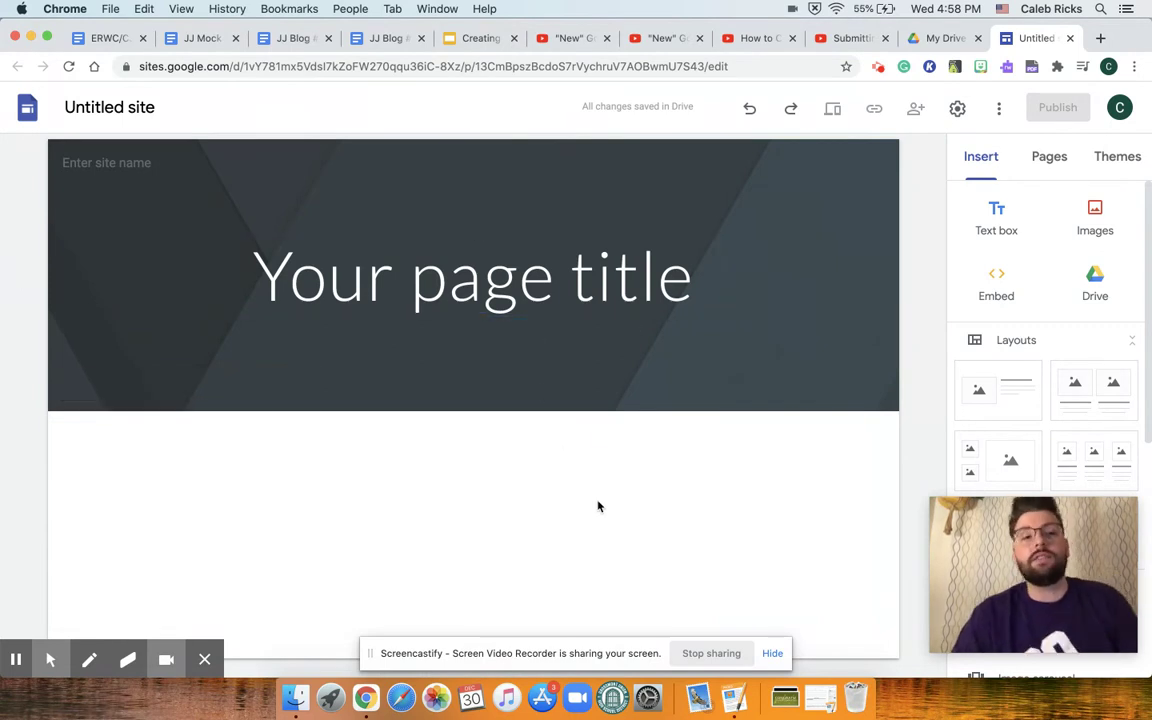
Rename the untitled site as "First Last JJ Site"
{"action": "left_click", "coordinate": [50, 660]}
{"action": "left_click", "coordinate": [20, 622]}
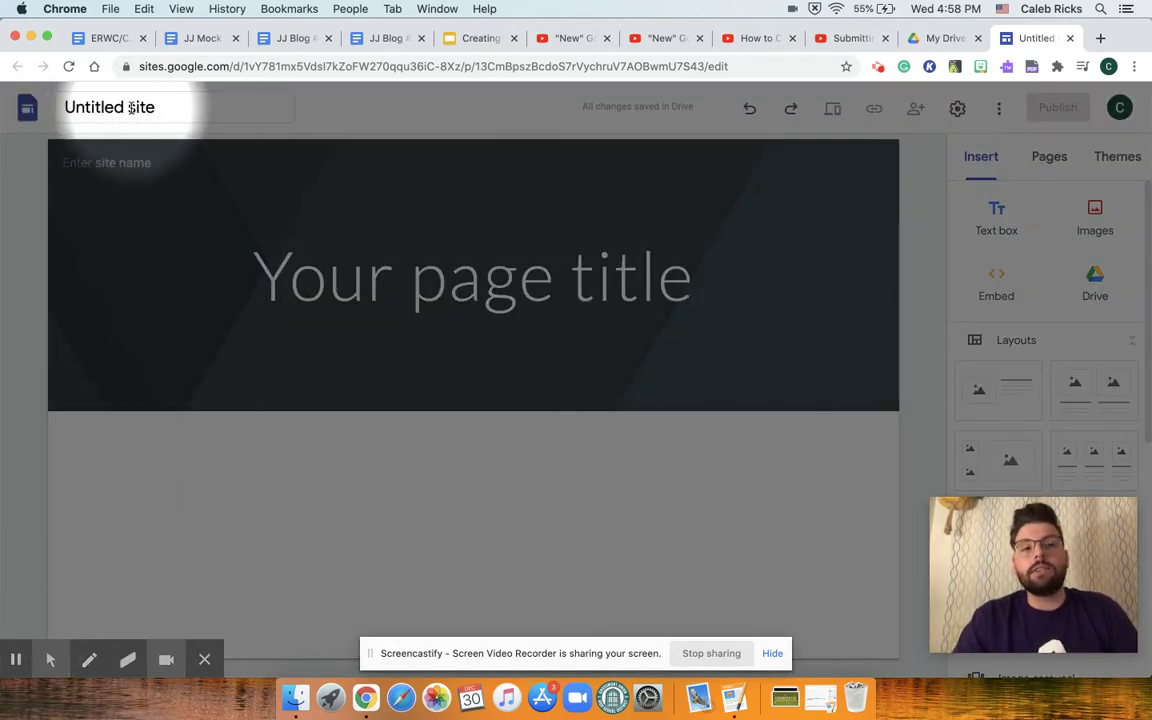
{"action": "left_click", "coordinate": [145, 107]}
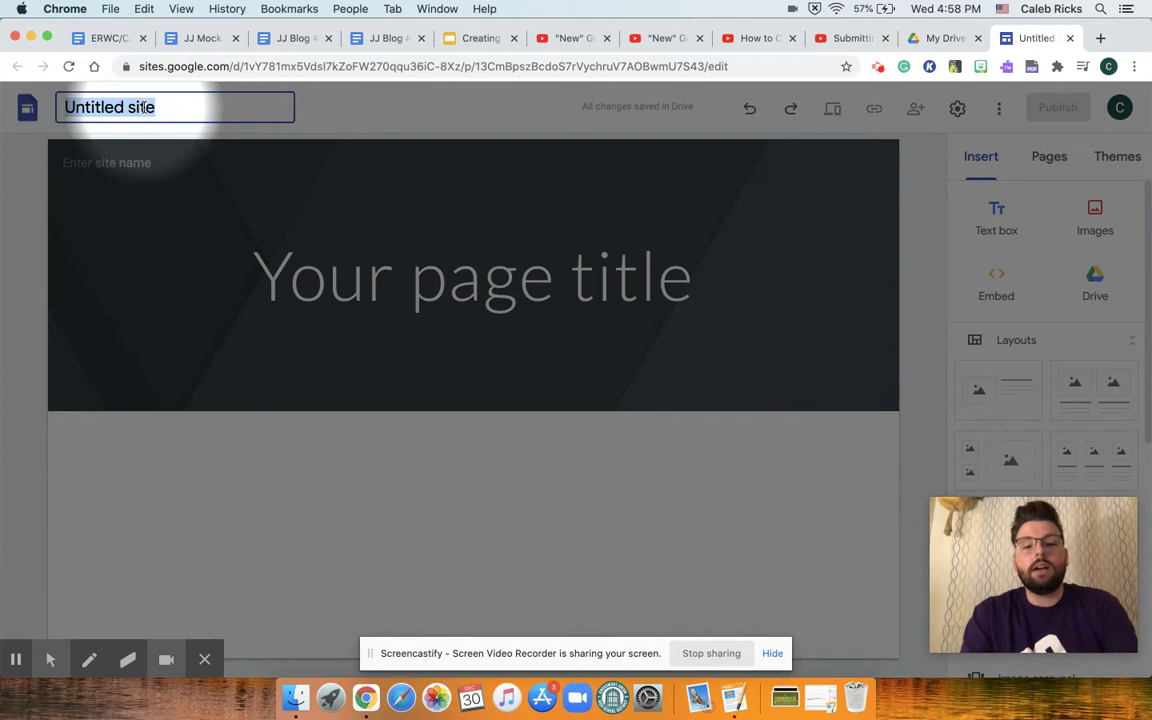
{"action": "type", "text": "First Last JJ"}
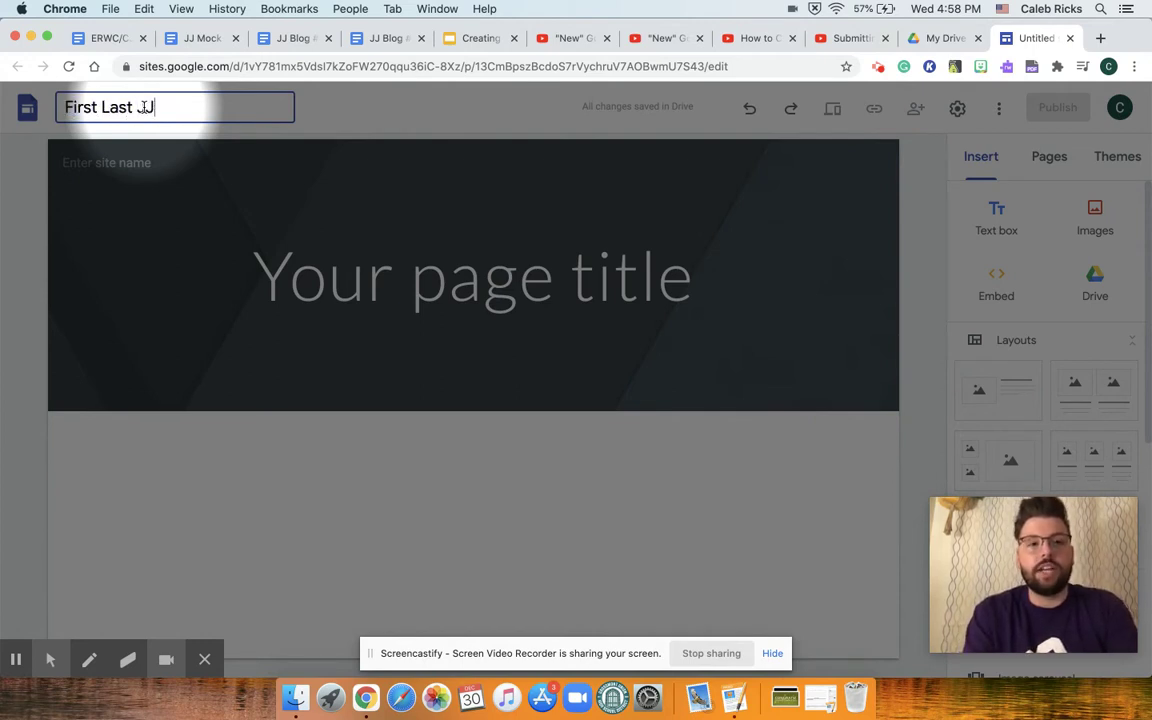
{"action": "type", "text": " Site"}
{"action": "mouse_move", "coordinate": [50, 660]}
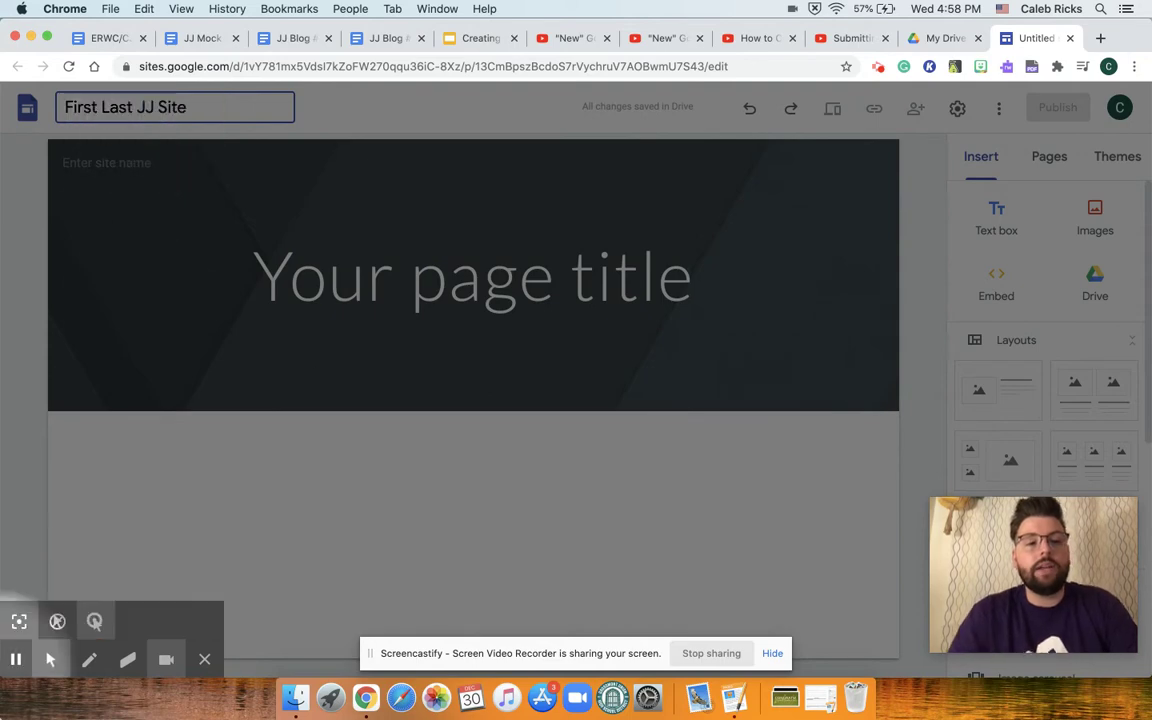
{"action": "left_click", "coordinate": [20, 622]}
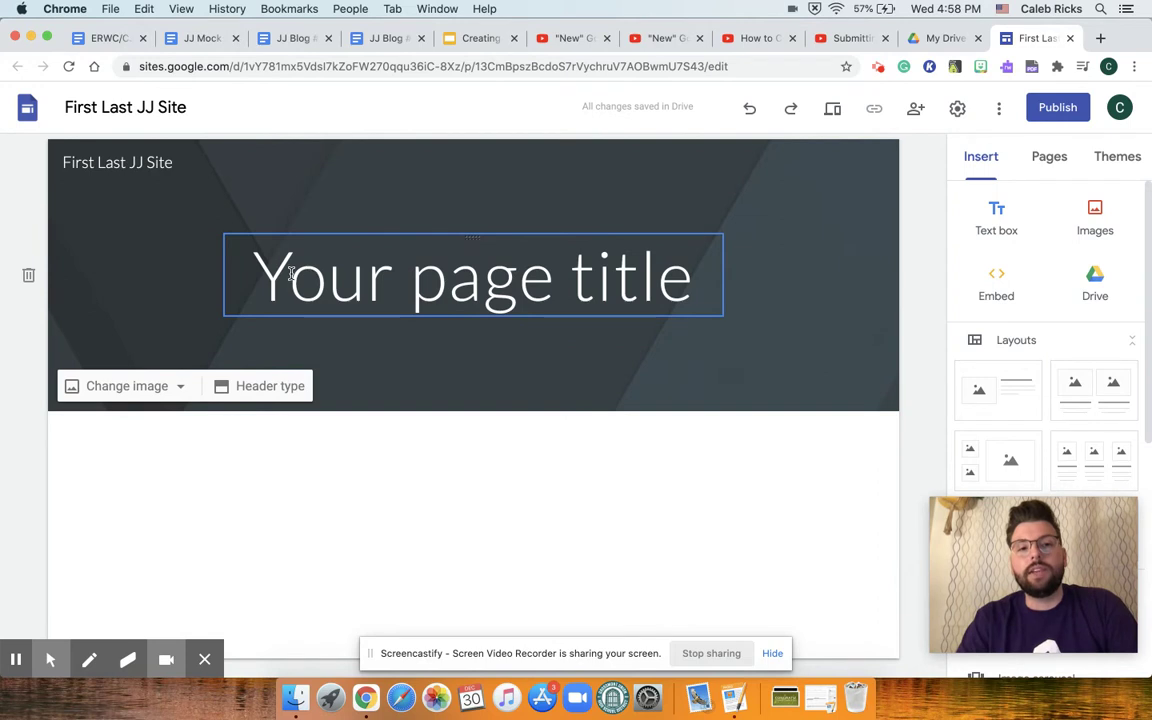
{"action": "left_click", "coordinate": [257, 272]}
{"action": "left_click_drag", "start_coordinate": [257, 272], "coordinate": [676, 290]}
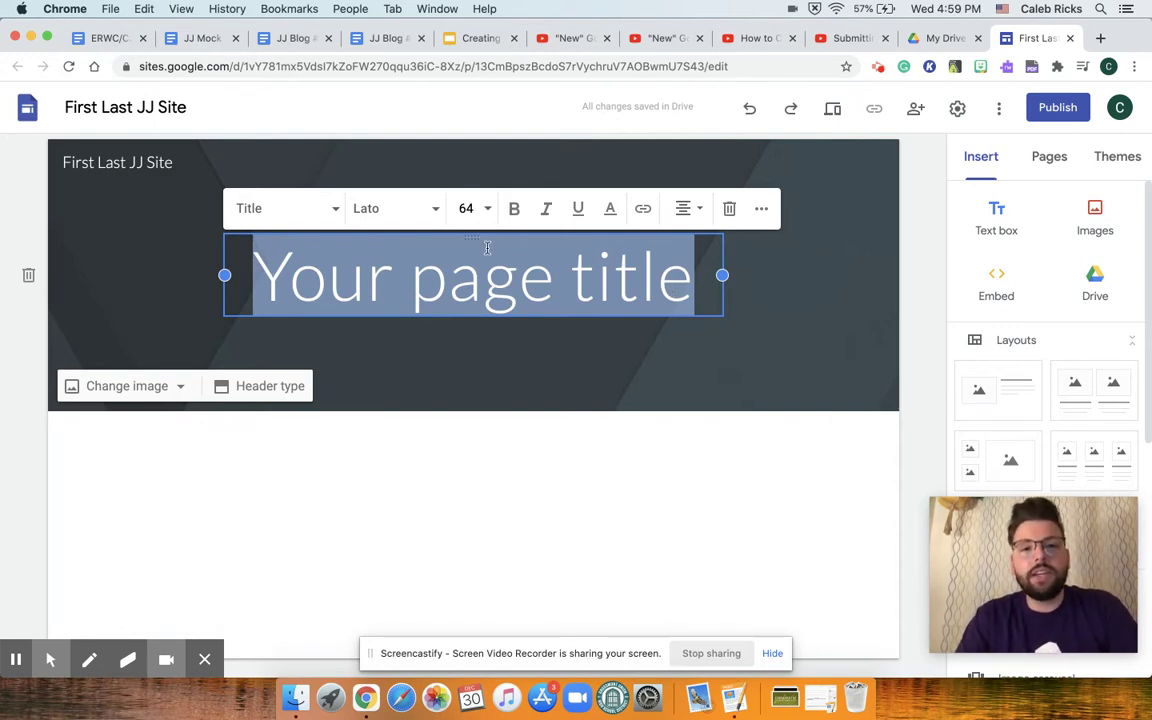
{"action": "left_click", "coordinate": [407, 210]}
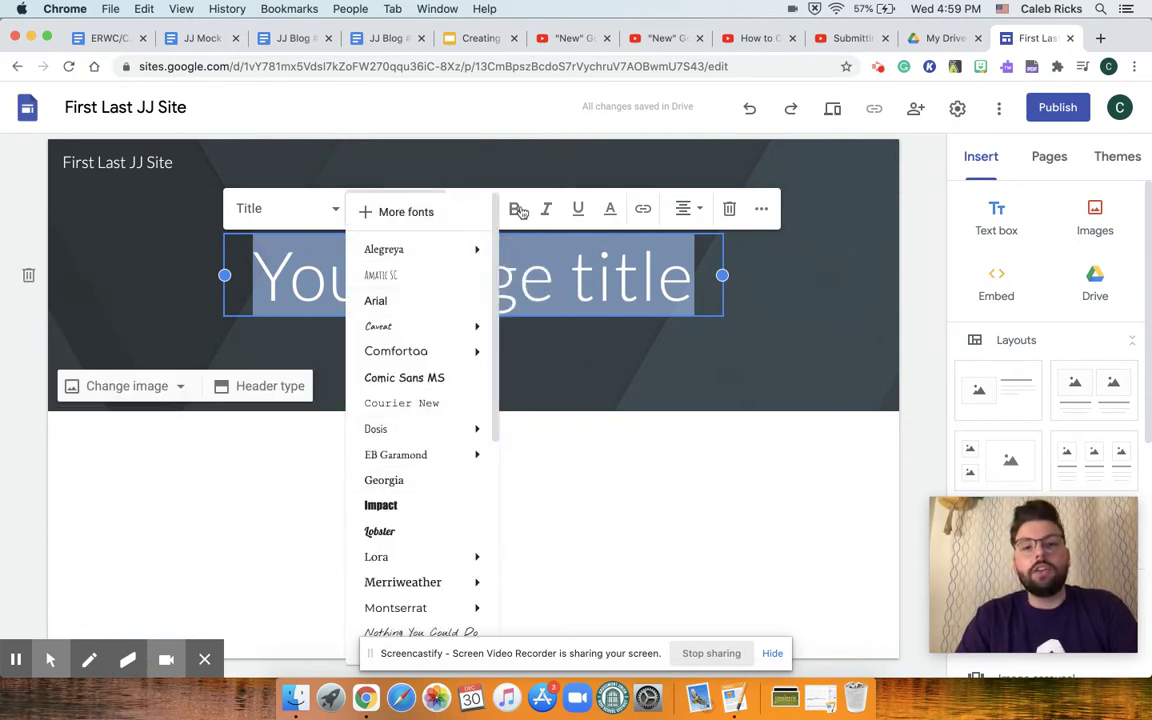
{"action": "left_click", "coordinate": [610, 218]}
{"action": "left_click", "coordinate": [610, 216]}
{"action": "left_click", "coordinate": [612, 211]}
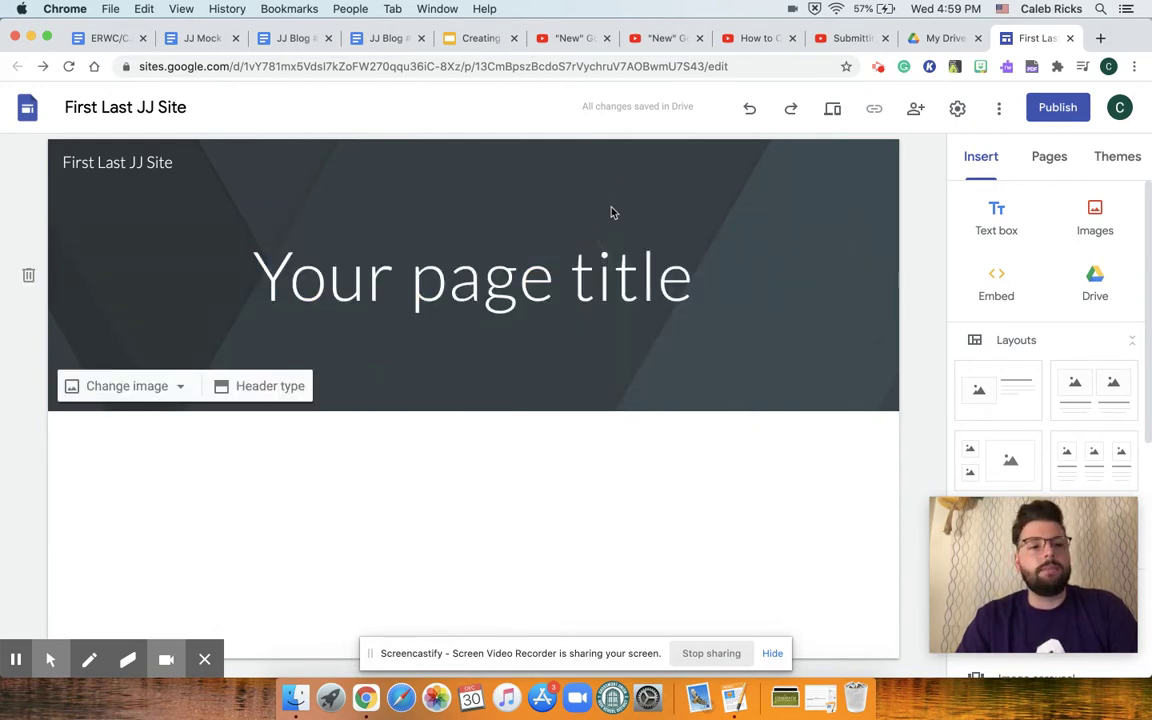
Try the Large banner, Banner and Title only header types, and set the page header to Cover
{"action": "left_click", "coordinate": [20, 618]}
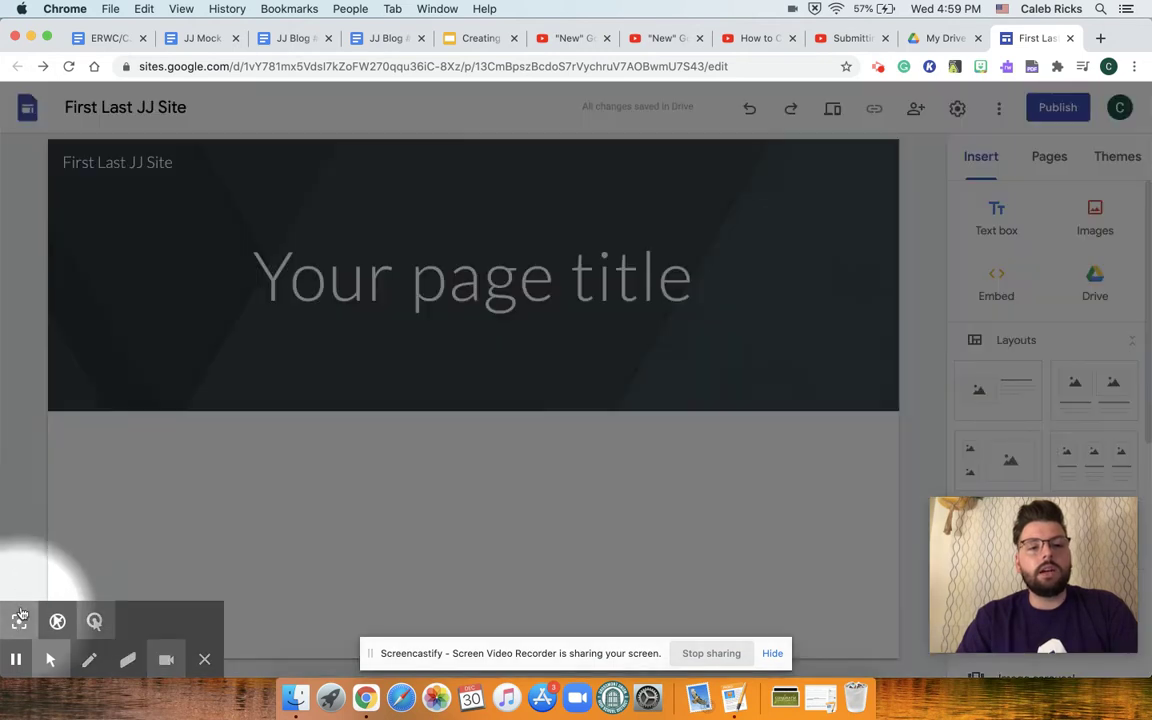
{"action": "mouse_move", "coordinate": [147, 406]}
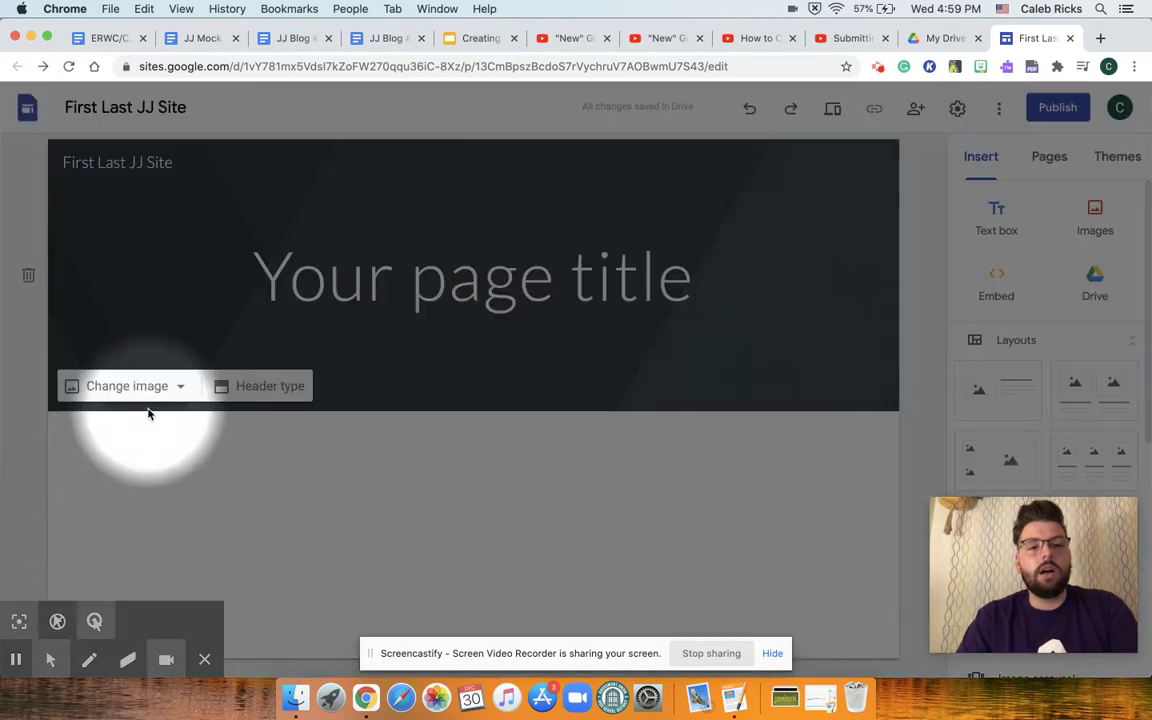
{"action": "left_click", "coordinate": [280, 387]}
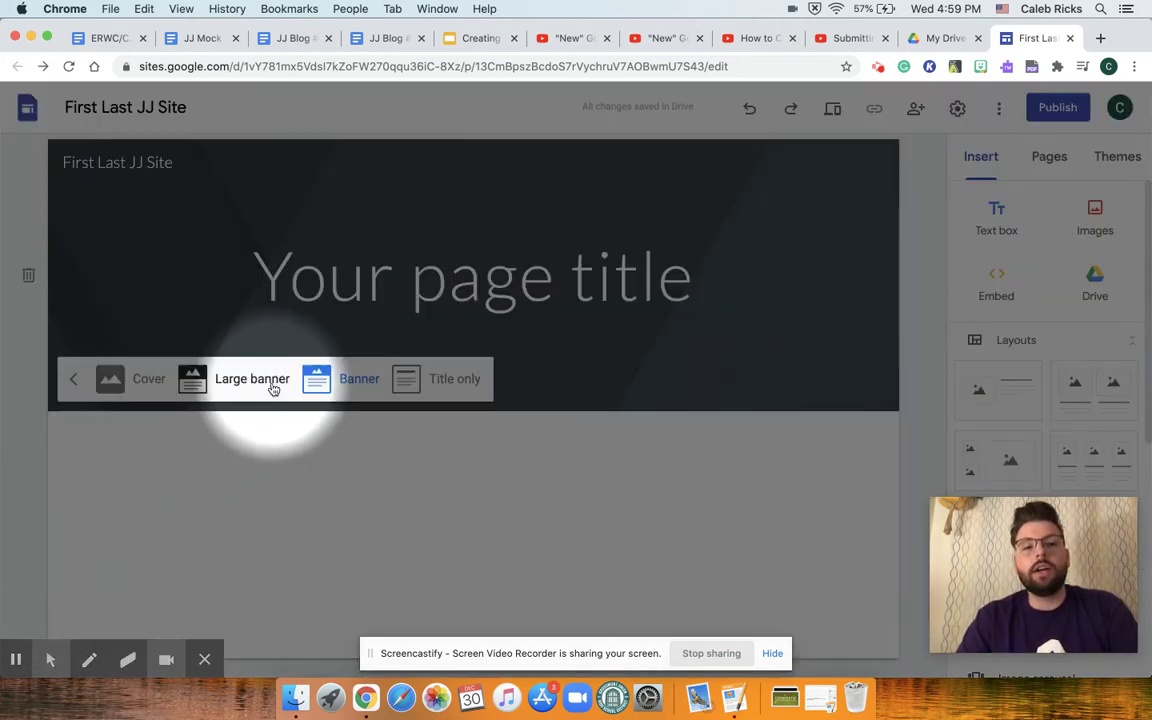
{"action": "left_click", "coordinate": [19, 621]}
{"action": "left_click", "coordinate": [272, 387]}
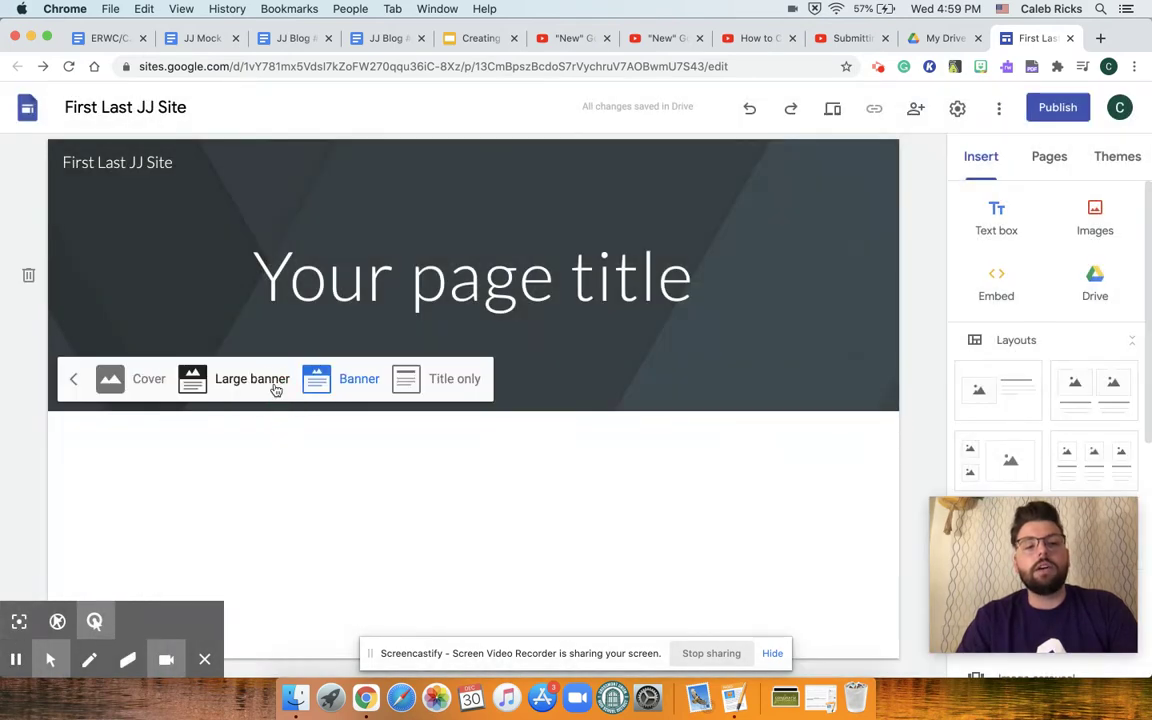
{"action": "left_click", "coordinate": [147, 386]}
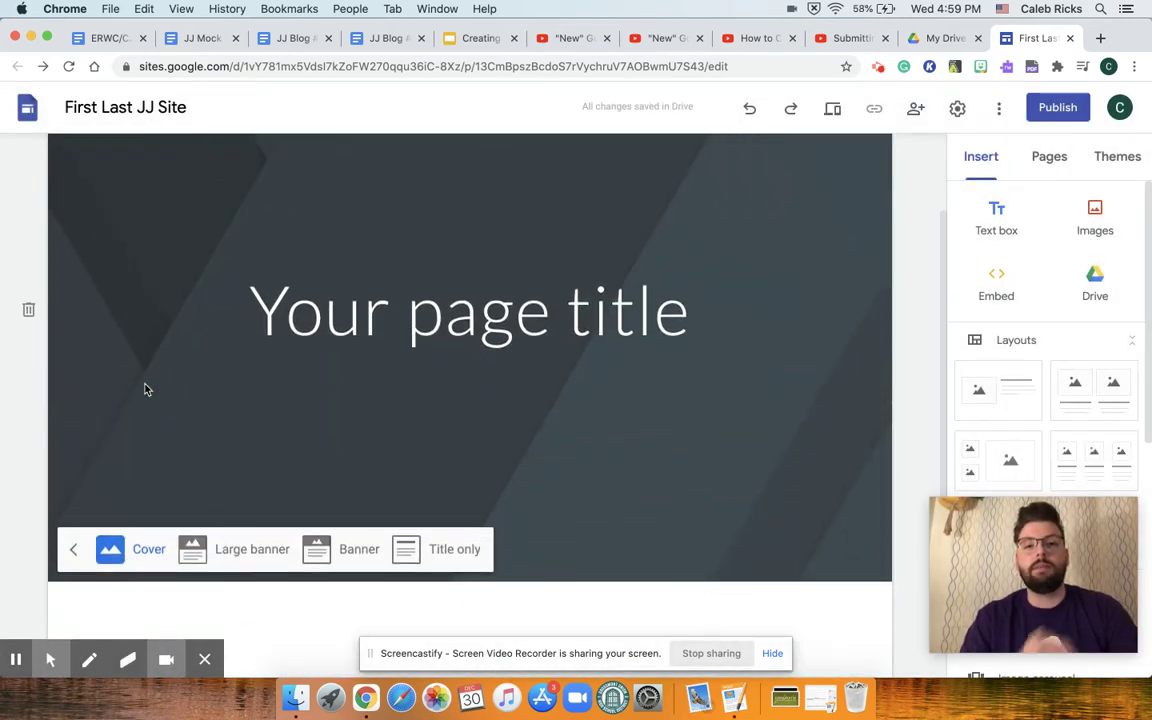
{"action": "left_click", "coordinate": [245, 548]}
{"action": "left_click", "coordinate": [349, 516]}
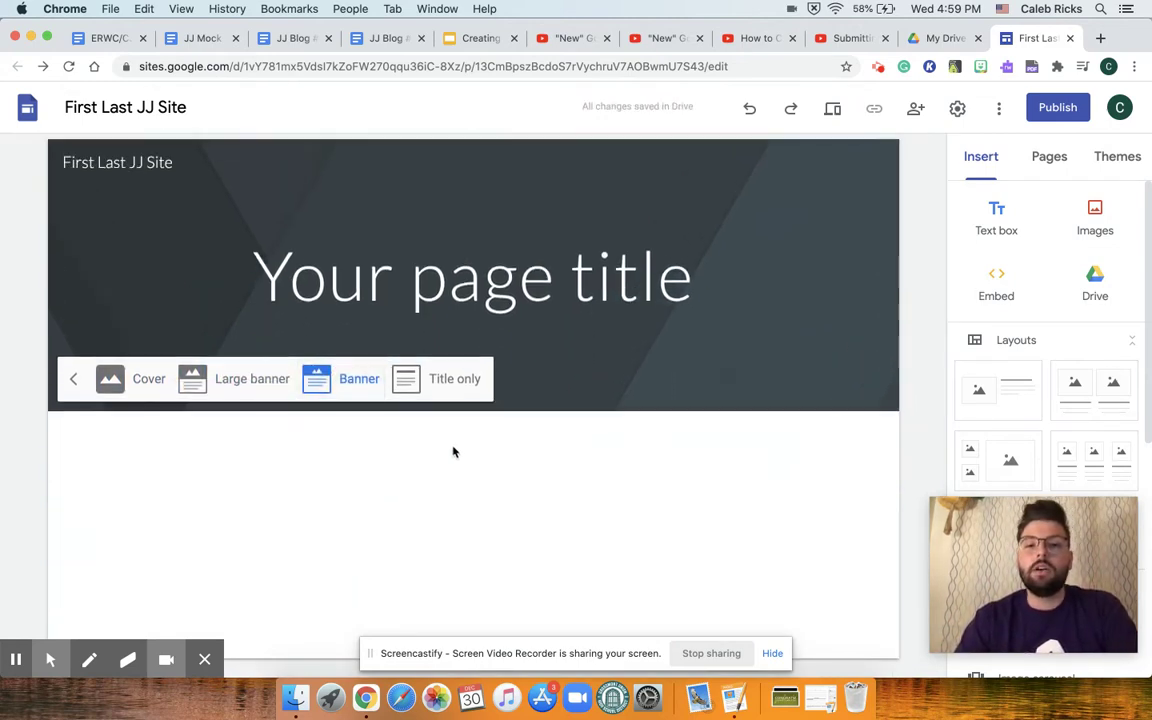
{"action": "left_click", "coordinate": [450, 377]}
{"action": "left_click", "coordinate": [118, 258]}
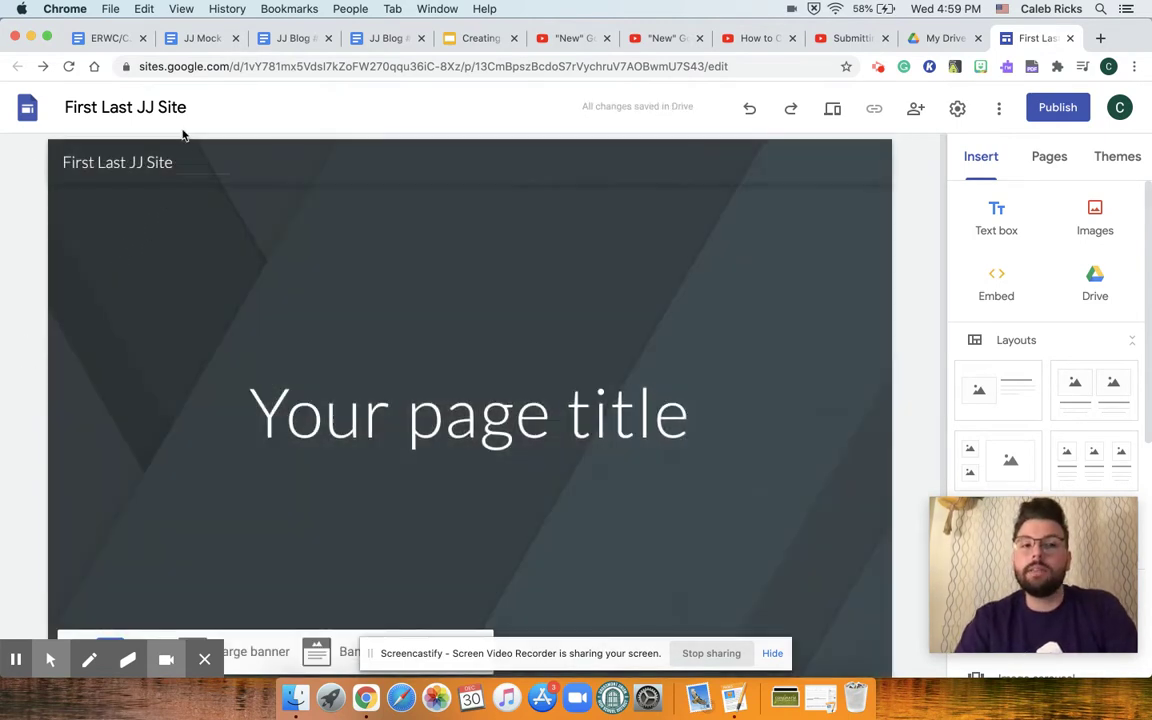
Start replacing the header image and search Google images for "Juvenile justice system"
{"action": "scroll", "coordinate": [148, 300], "scroll_direction": "down", "scroll_amount": 3}
{"action": "left_click", "coordinate": [72, 515]}
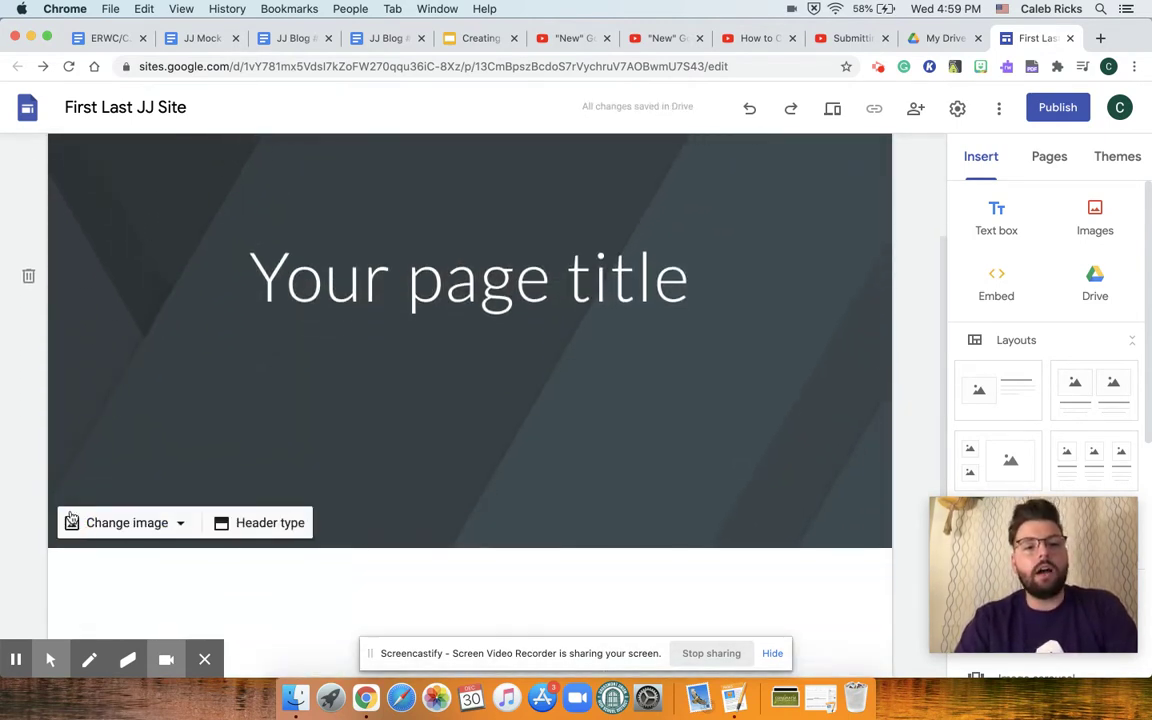
{"action": "left_click", "coordinate": [183, 526]}
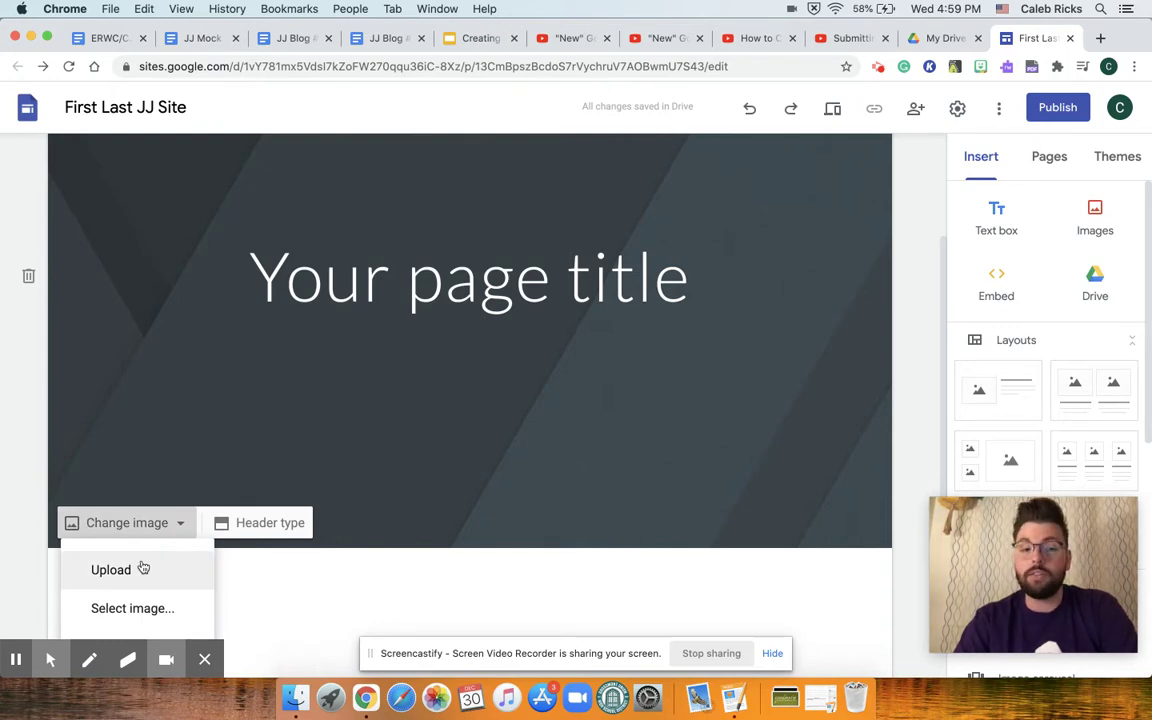
{"action": "left_click", "coordinate": [119, 607]}
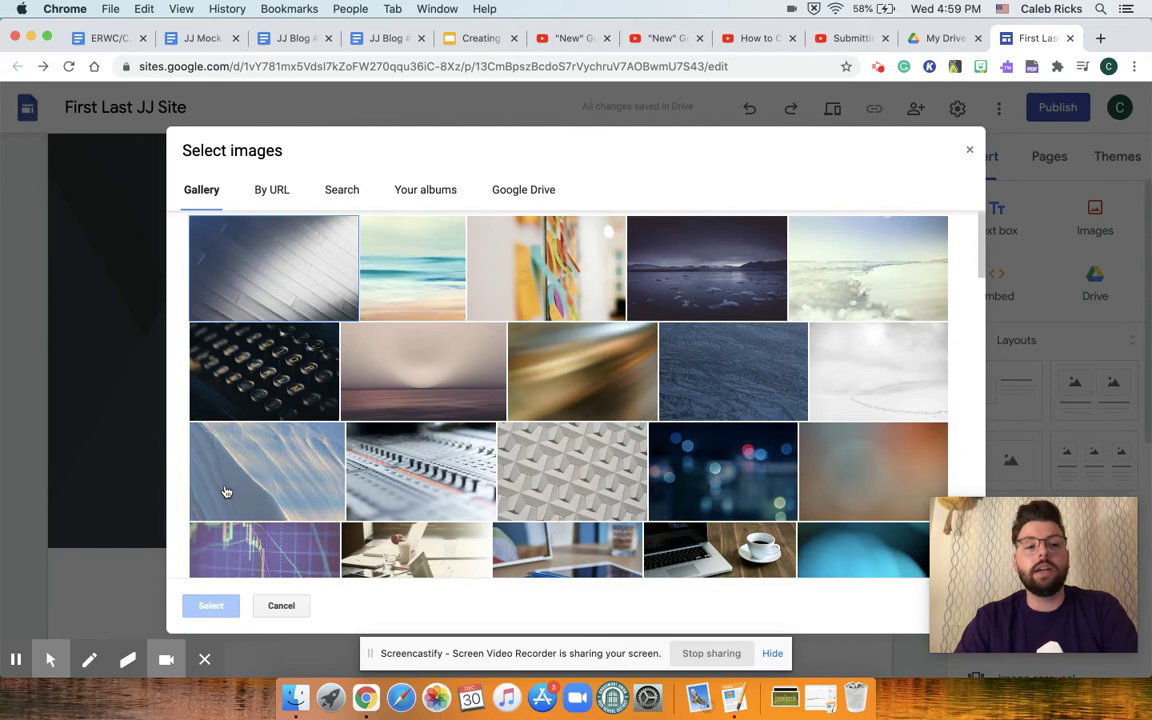
{"action": "left_click", "coordinate": [20, 620]}
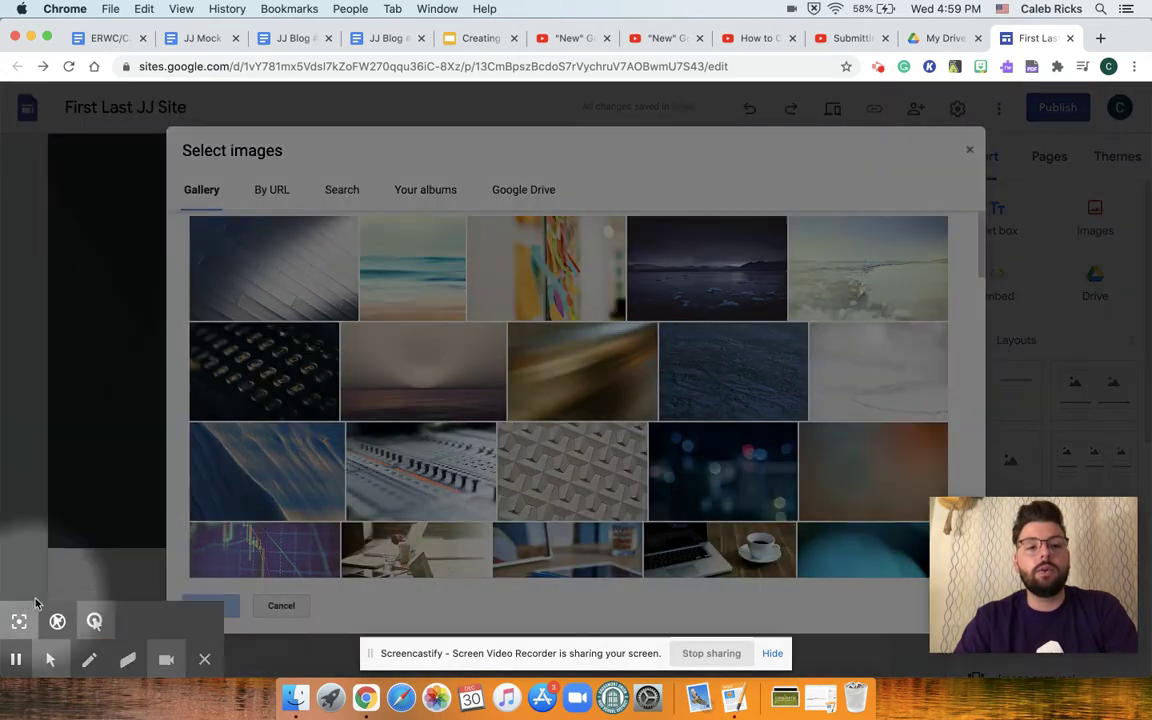
{"action": "left_click", "coordinate": [349, 192]}
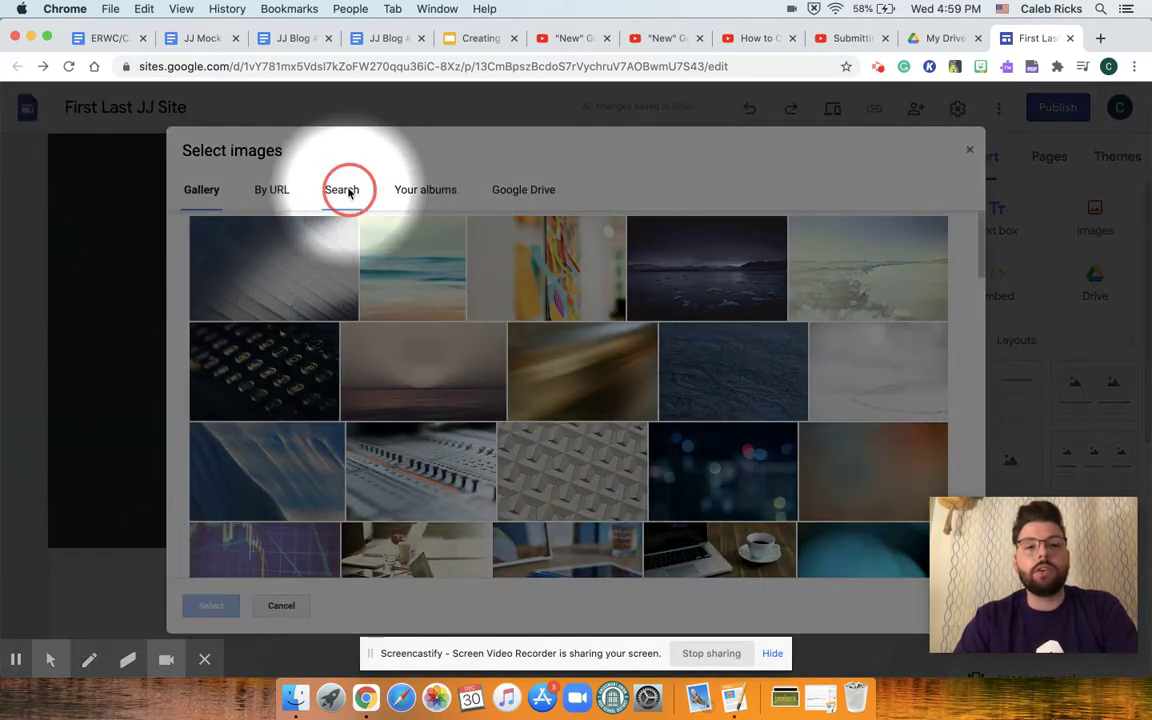
{"action": "mouse_move", "coordinate": [50, 660]}
{"action": "left_click", "coordinate": [19, 621]}
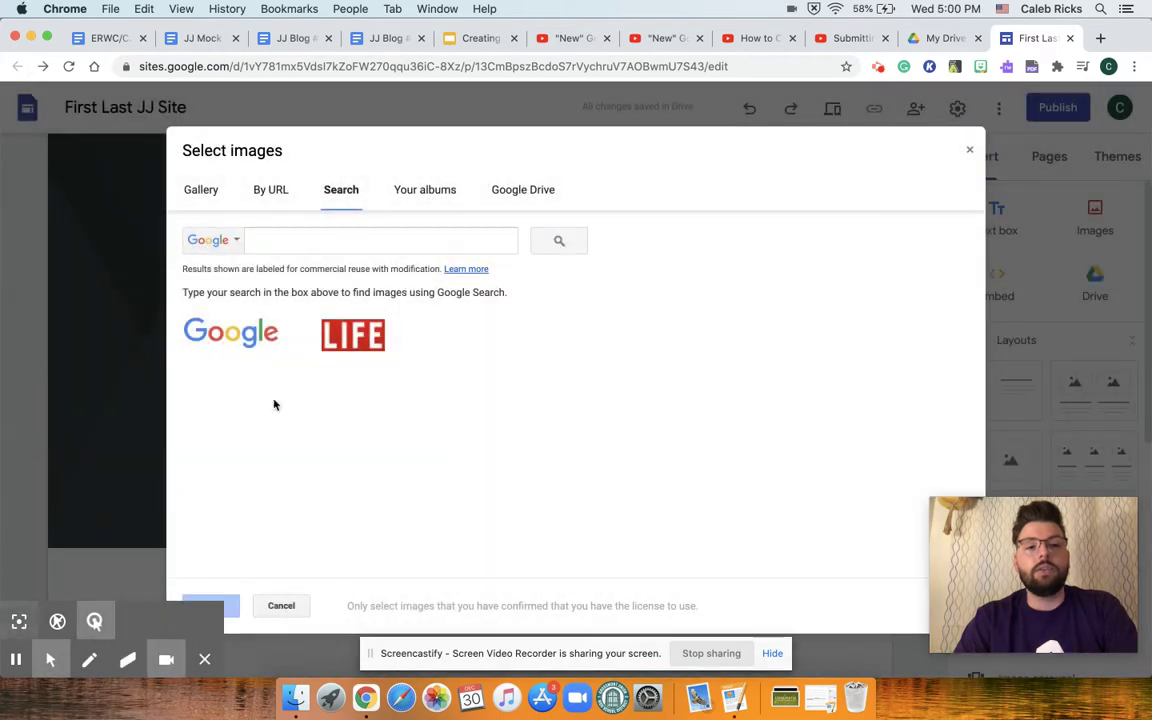
{"action": "left_click", "coordinate": [350, 244]}
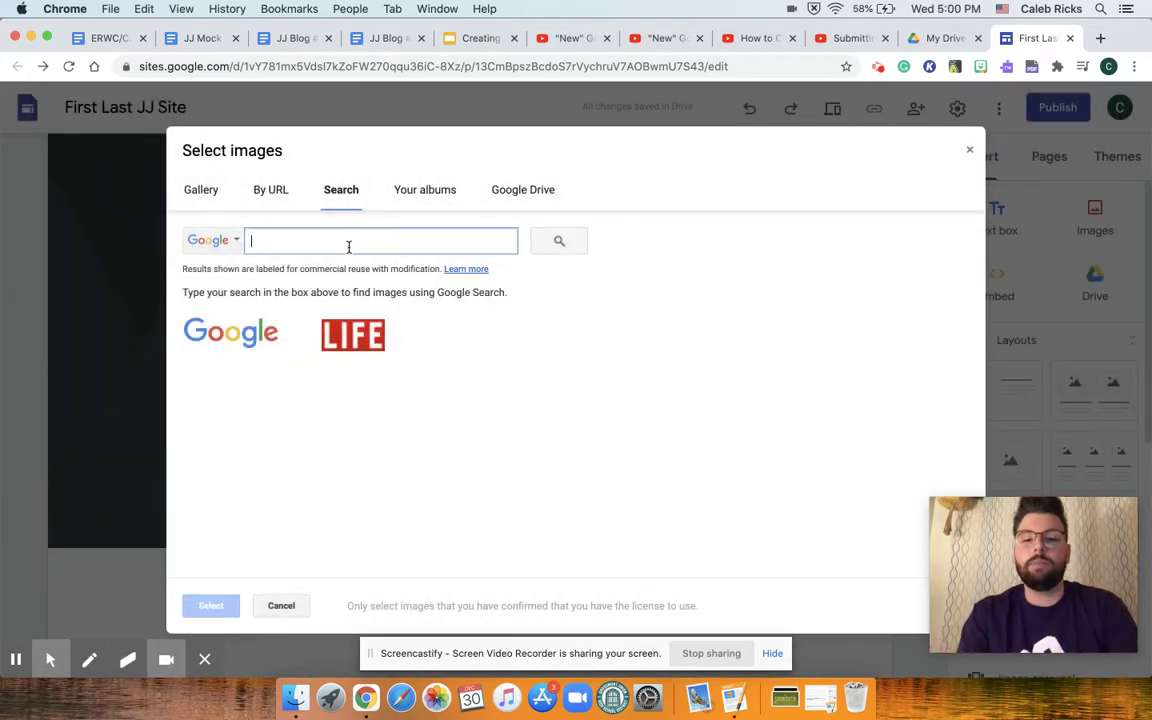
{"action": "type", "text": "Juvenile "}
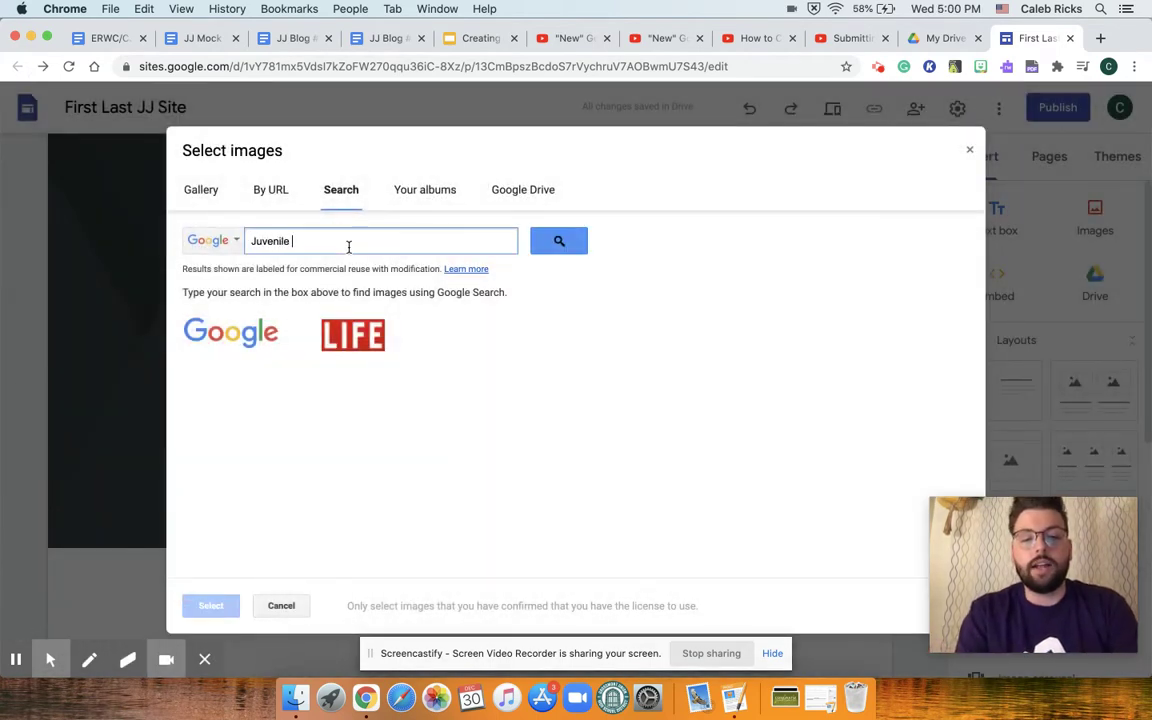
{"action": "type", "text": "justice system"}
{"action": "key", "text": "Return"}
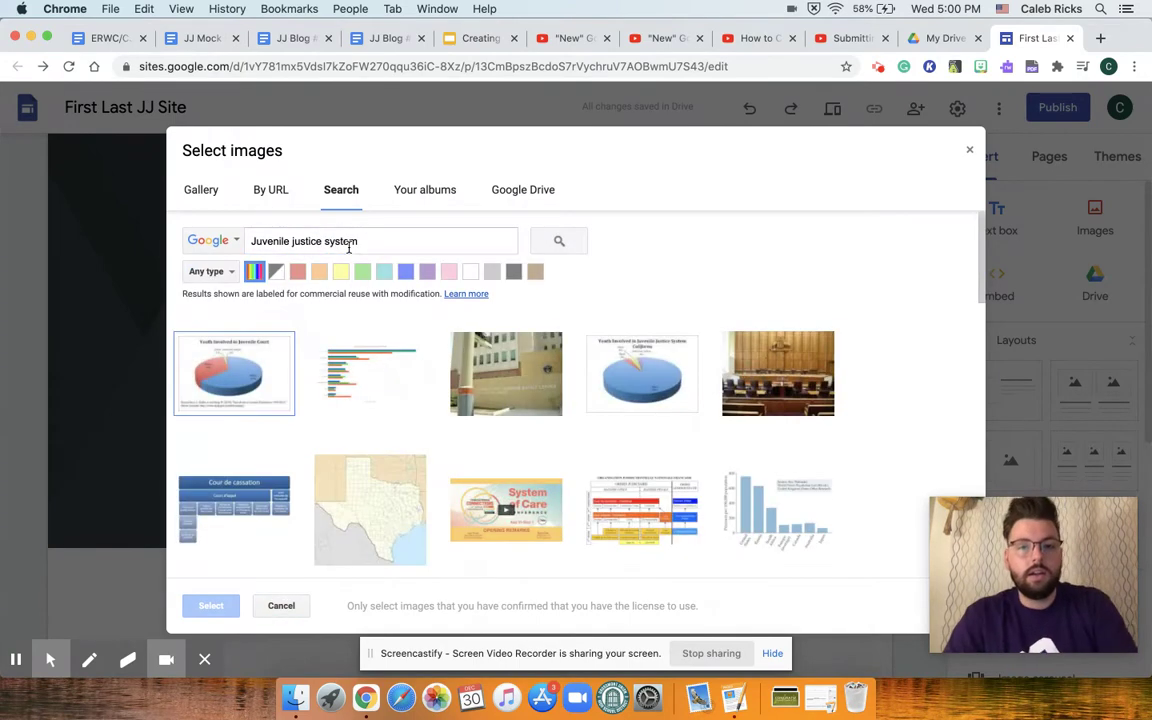
Browse the image results and set the photo of the wood-panelled courtroom as the page's header image
{"action": "scroll", "coordinate": [679, 327], "scroll_direction": "down", "scroll_amount": 8}
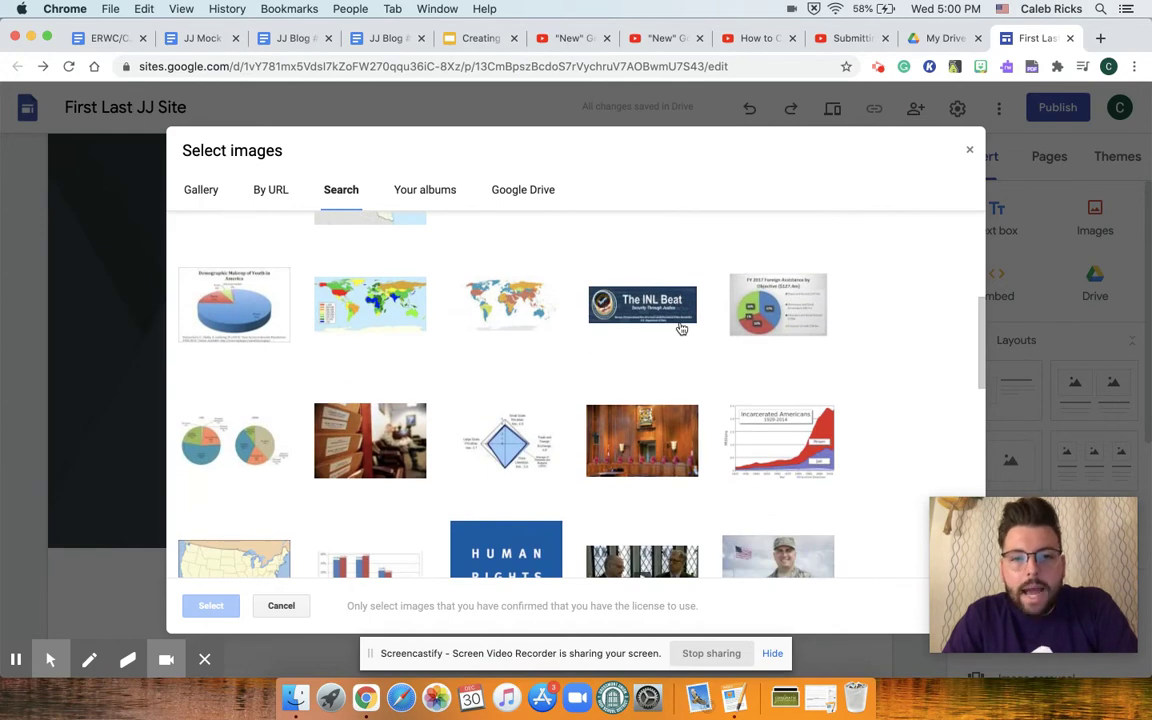
{"action": "scroll", "coordinate": [680, 328], "scroll_direction": "down", "scroll_amount": 3}
{"action": "scroll", "coordinate": [680, 328], "scroll_direction": "down", "scroll_amount": 10}
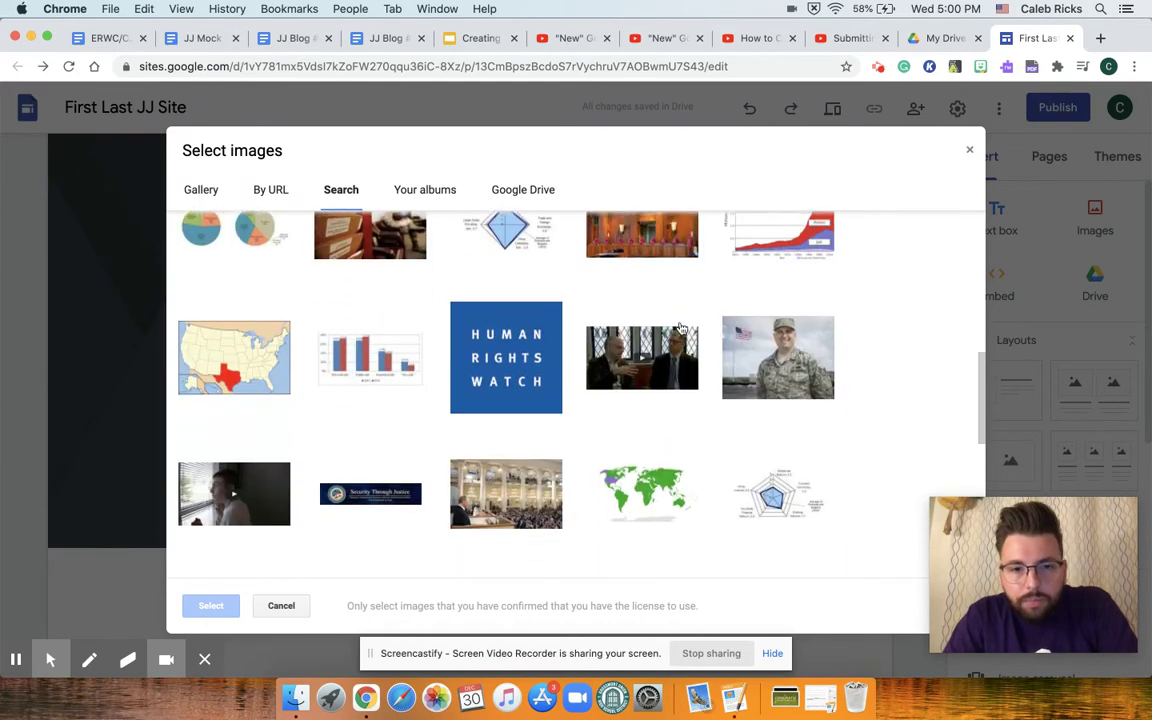
{"action": "scroll", "coordinate": [683, 531], "scroll_direction": "down", "scroll_amount": 10}
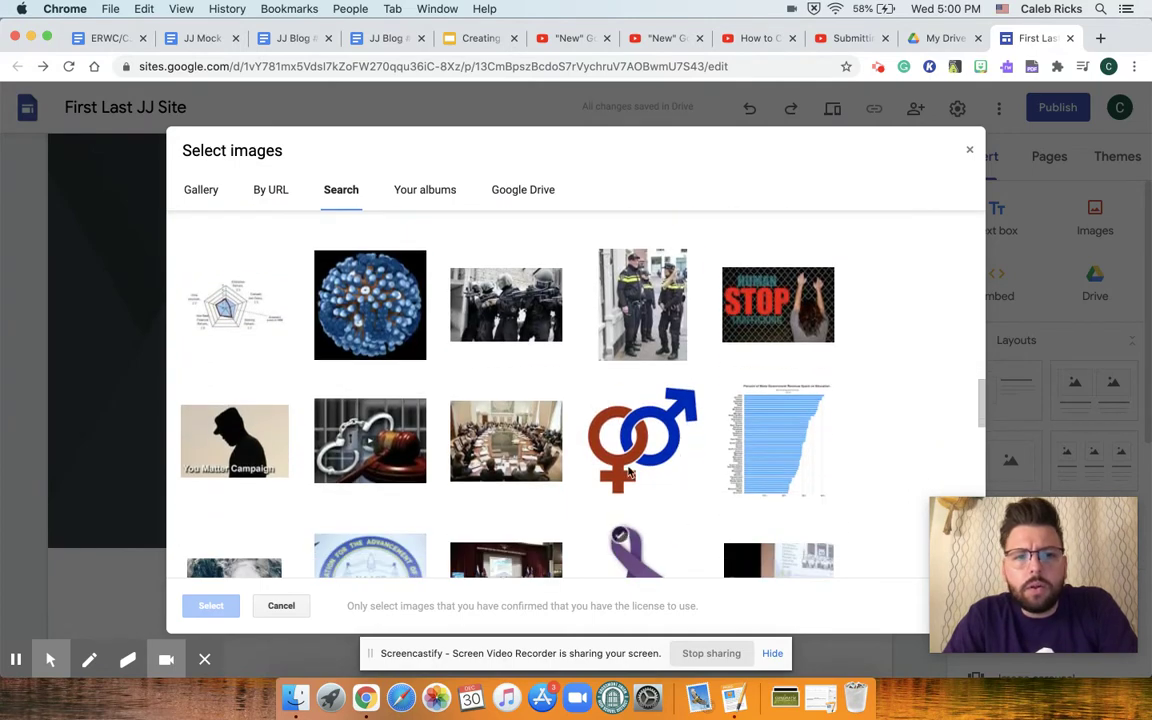
{"action": "scroll", "coordinate": [450, 356], "scroll_direction": "down", "scroll_amount": 3}
{"action": "scroll", "coordinate": [450, 357], "scroll_direction": "up", "scroll_amount": 15}
{"action": "scroll", "coordinate": [450, 357], "scroll_direction": "up", "scroll_amount": 5}
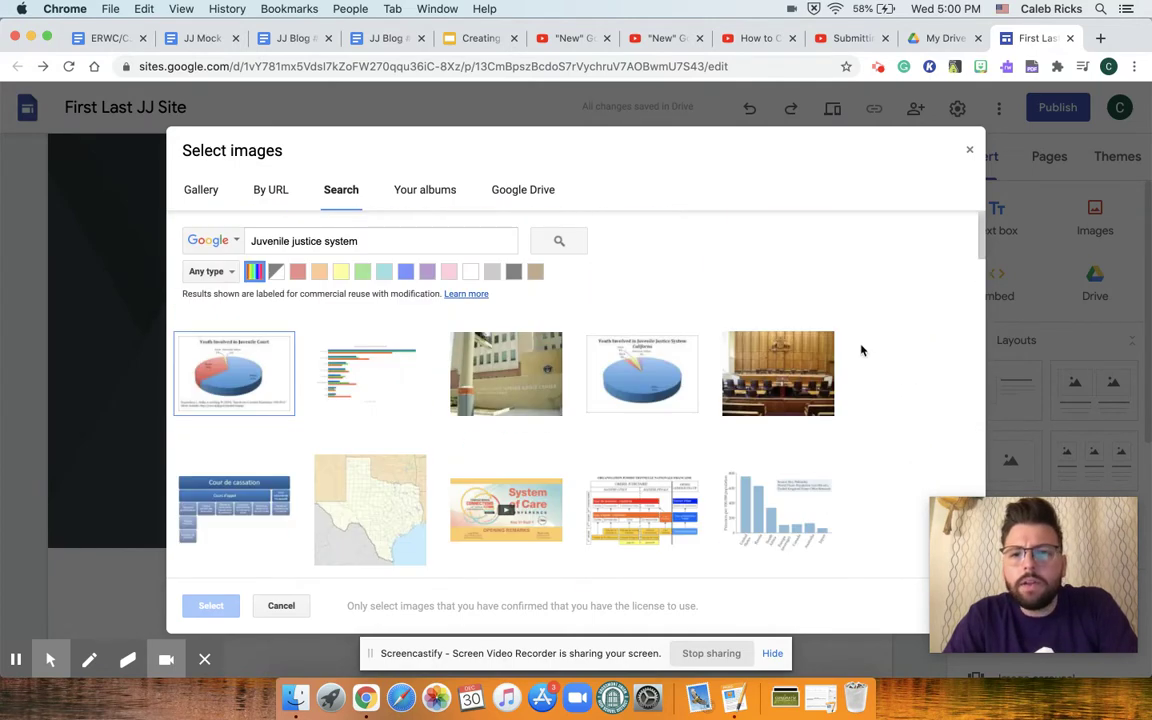
{"action": "left_click", "coordinate": [775, 367]}
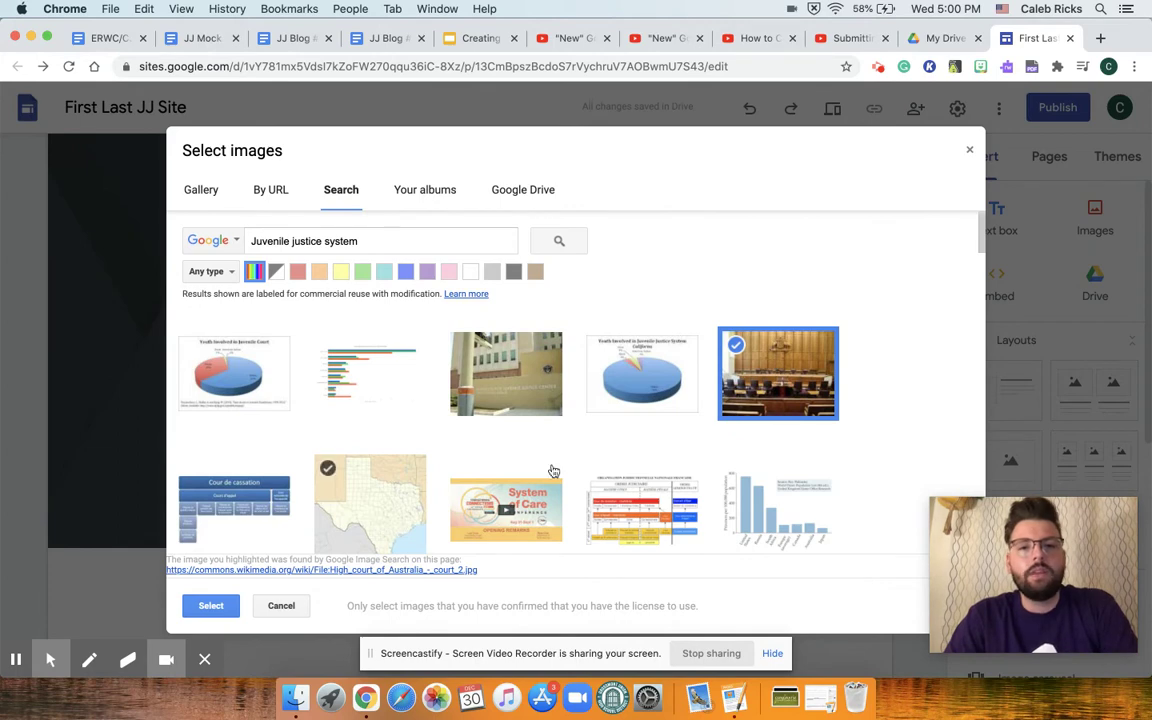
{"action": "left_click", "coordinate": [208, 606]}
{"action": "scroll", "coordinate": [507, 482], "scroll_direction": "up", "scroll_amount": 3}
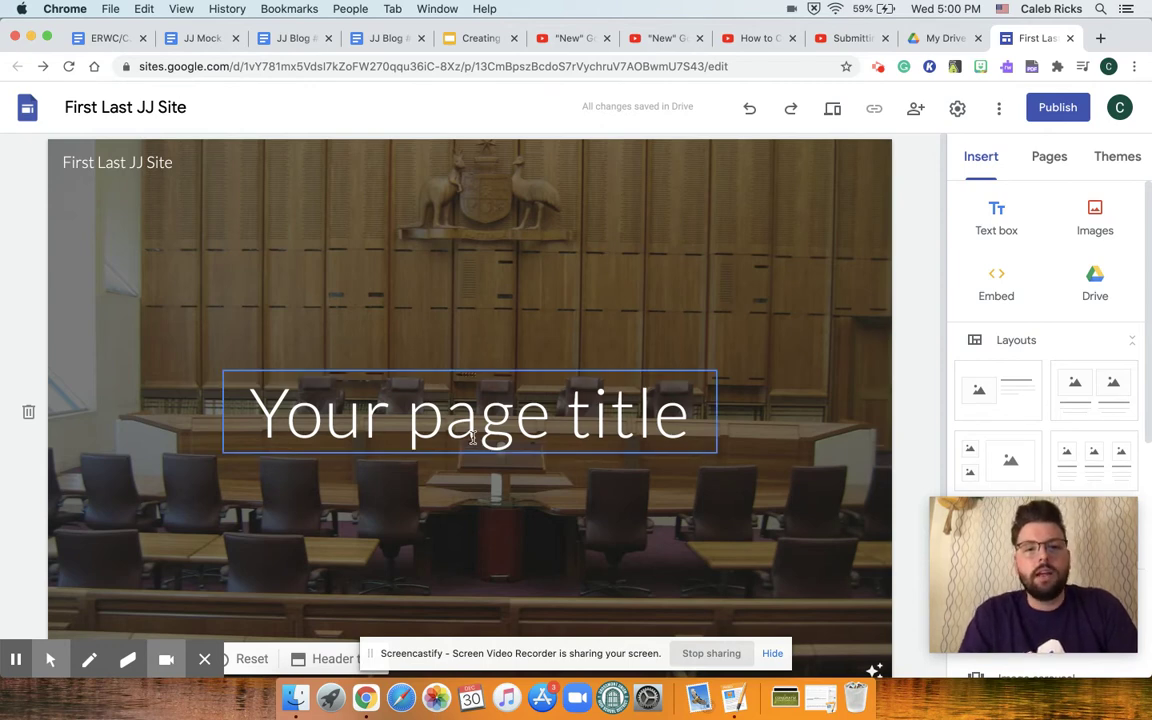
{"action": "scroll", "coordinate": [508, 218], "scroll_direction": "down", "scroll_amount": 2}
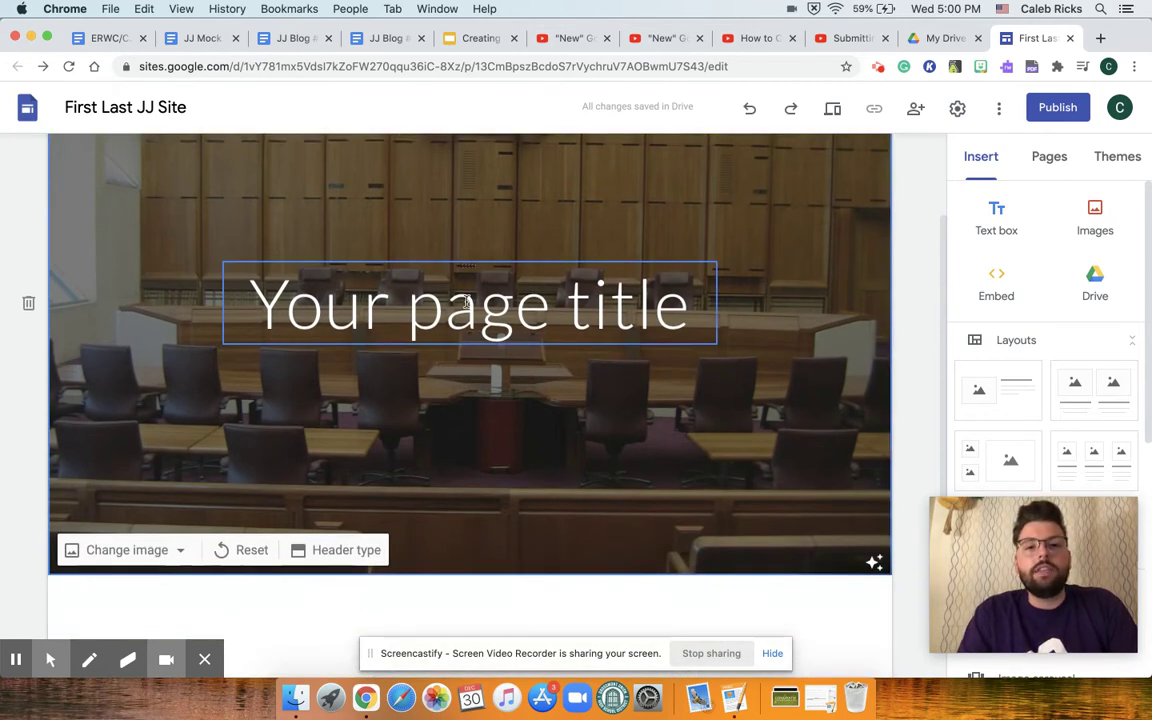
{"action": "triple_click", "coordinate": [465, 305]}
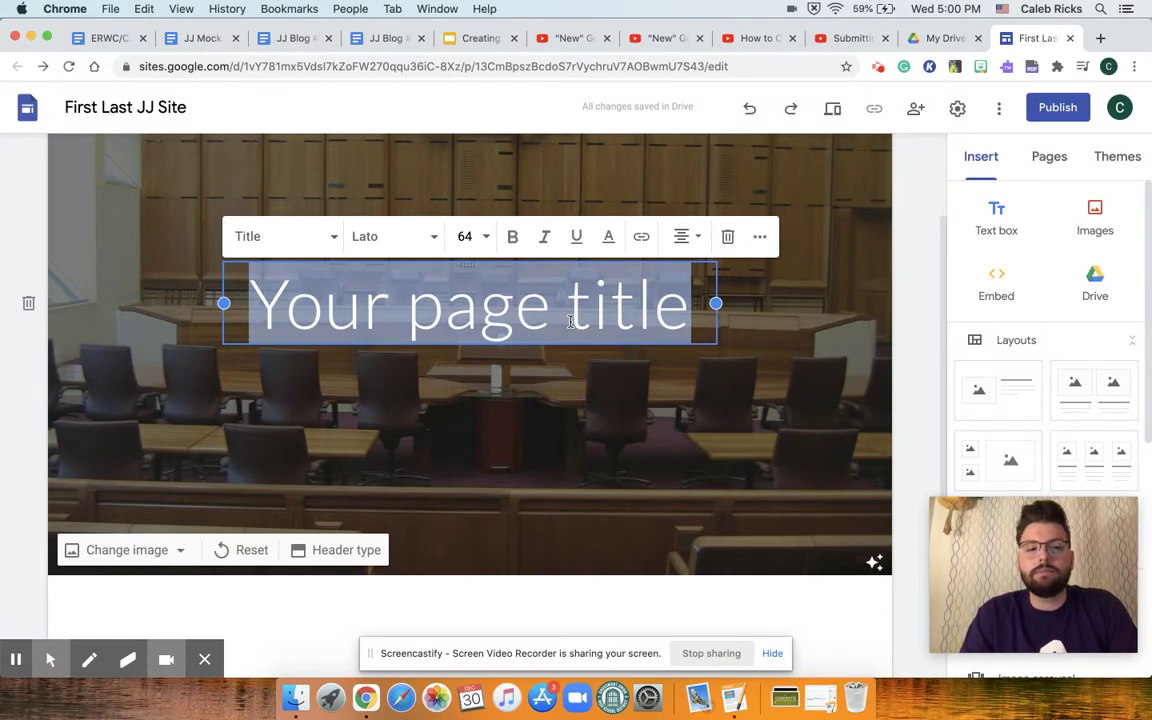
{"action": "left_click", "coordinate": [662, 618]}
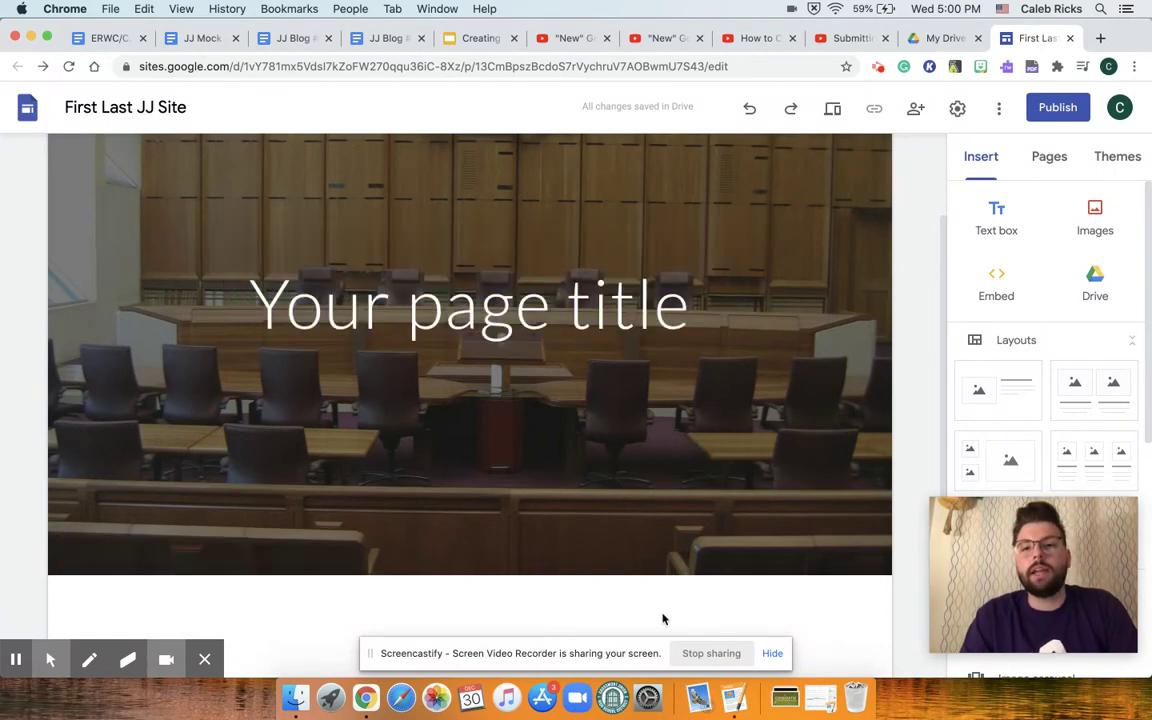
{"action": "scroll", "coordinate": [663, 617], "scroll_direction": "up", "scroll_amount": 3}
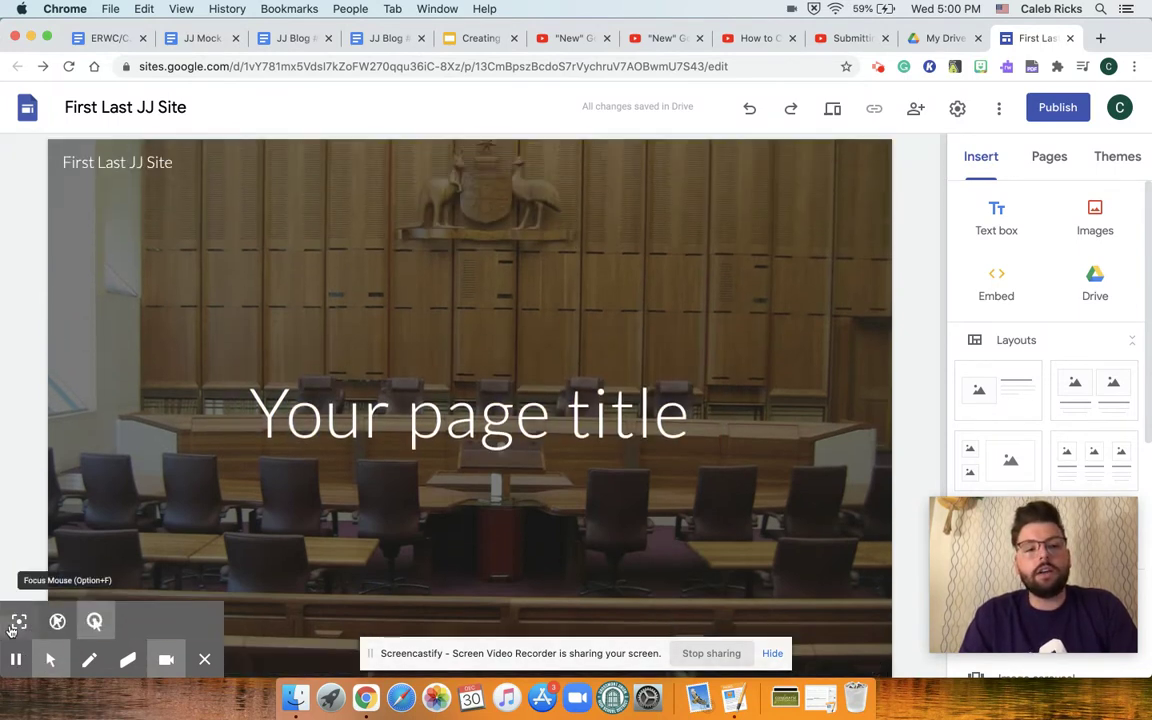
{"action": "left_click", "coordinate": [17, 624]}
{"action": "left_click", "coordinate": [12, 628]}
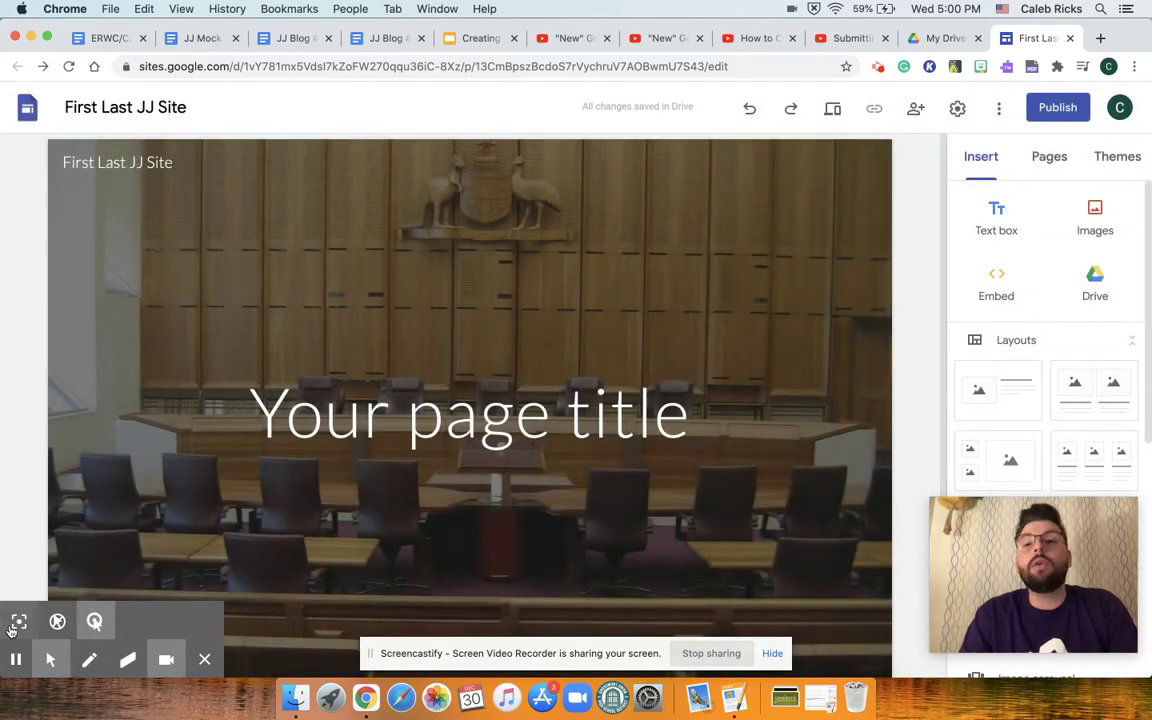
{"action": "left_click", "coordinate": [18, 624]}
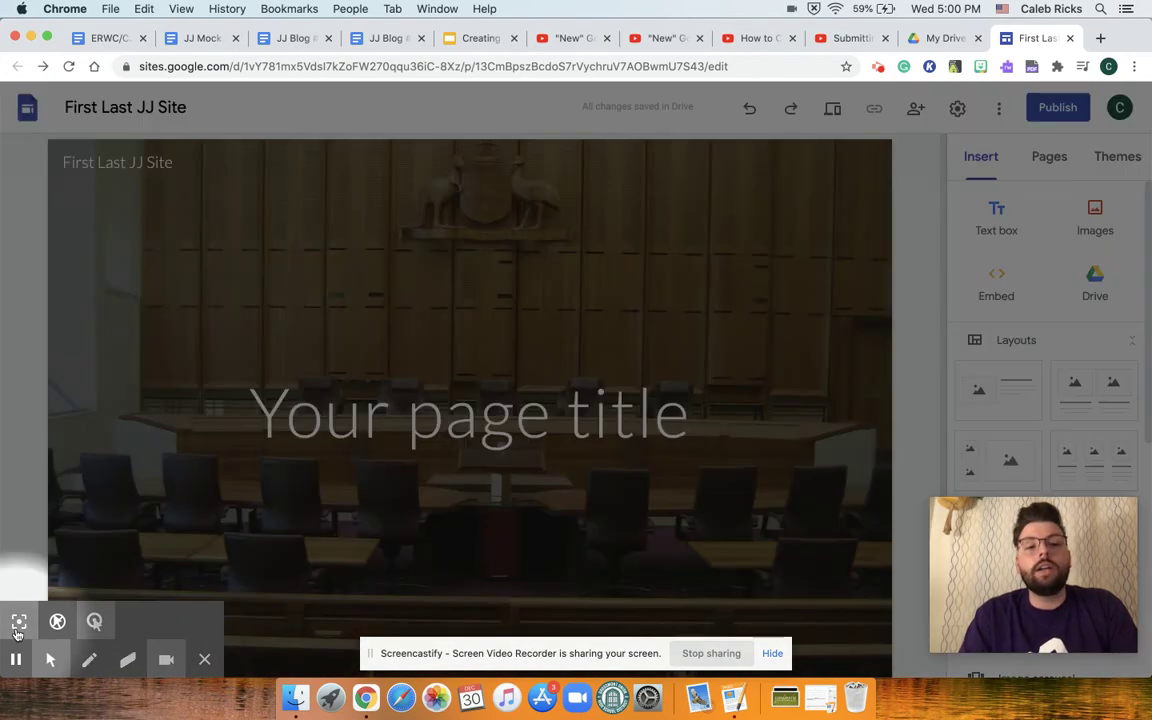
Try the Aristotle, Diplomat, Vision, Level and Impression themes on the site
{"action": "left_click", "coordinate": [1100, 163]}
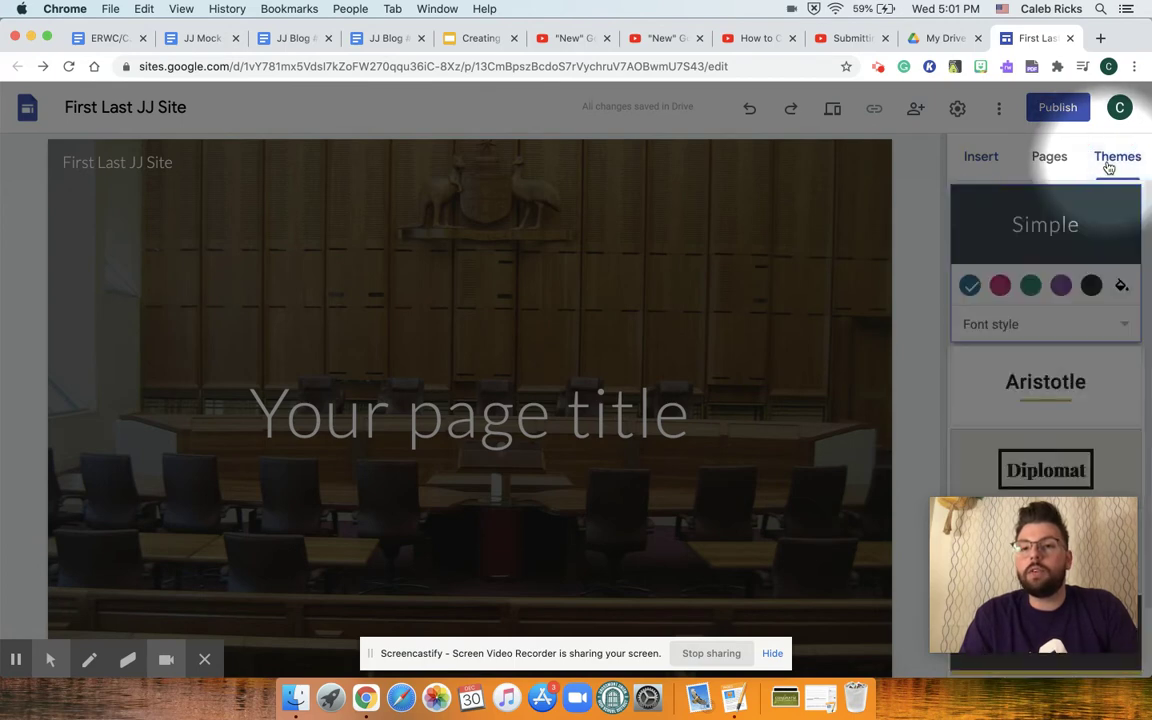
{"action": "left_click", "coordinate": [18, 622]}
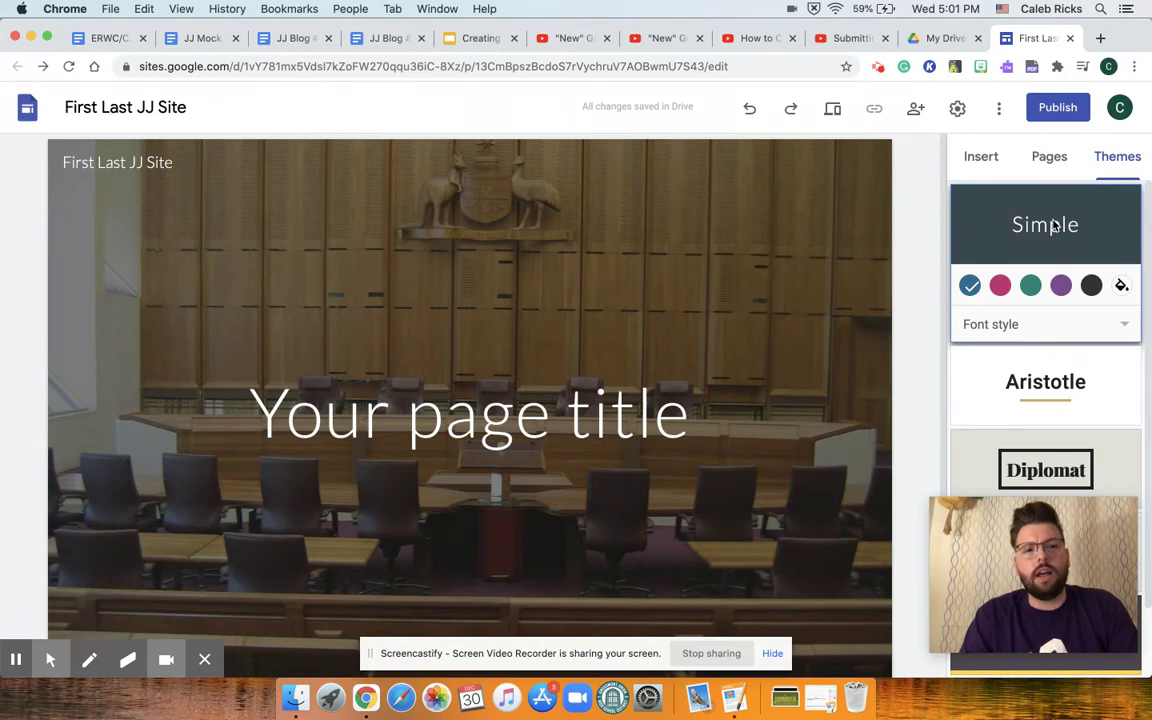
{"action": "scroll", "coordinate": [1054, 225], "scroll_direction": "down", "scroll_amount": 1}
{"action": "scroll", "coordinate": [1054, 225], "scroll_direction": "down", "scroll_amount": 3}
{"action": "left_click", "coordinate": [1044, 304]}
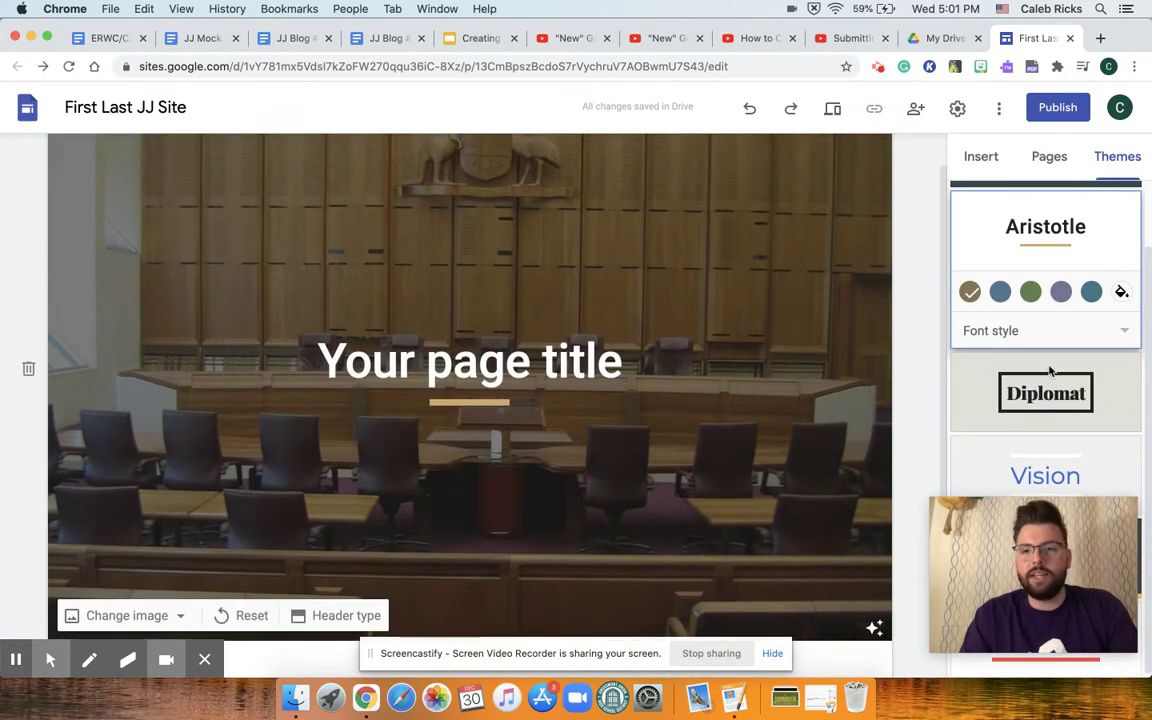
{"action": "left_click", "coordinate": [1073, 398]}
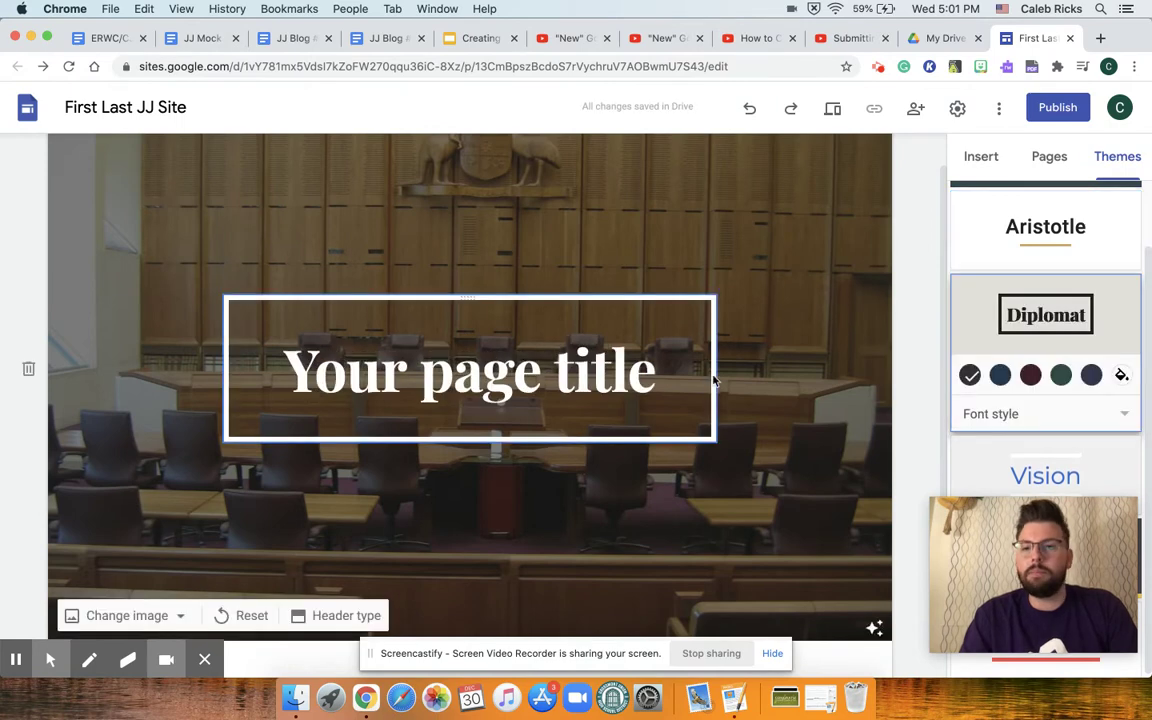
{"action": "left_click", "coordinate": [1052, 460]}
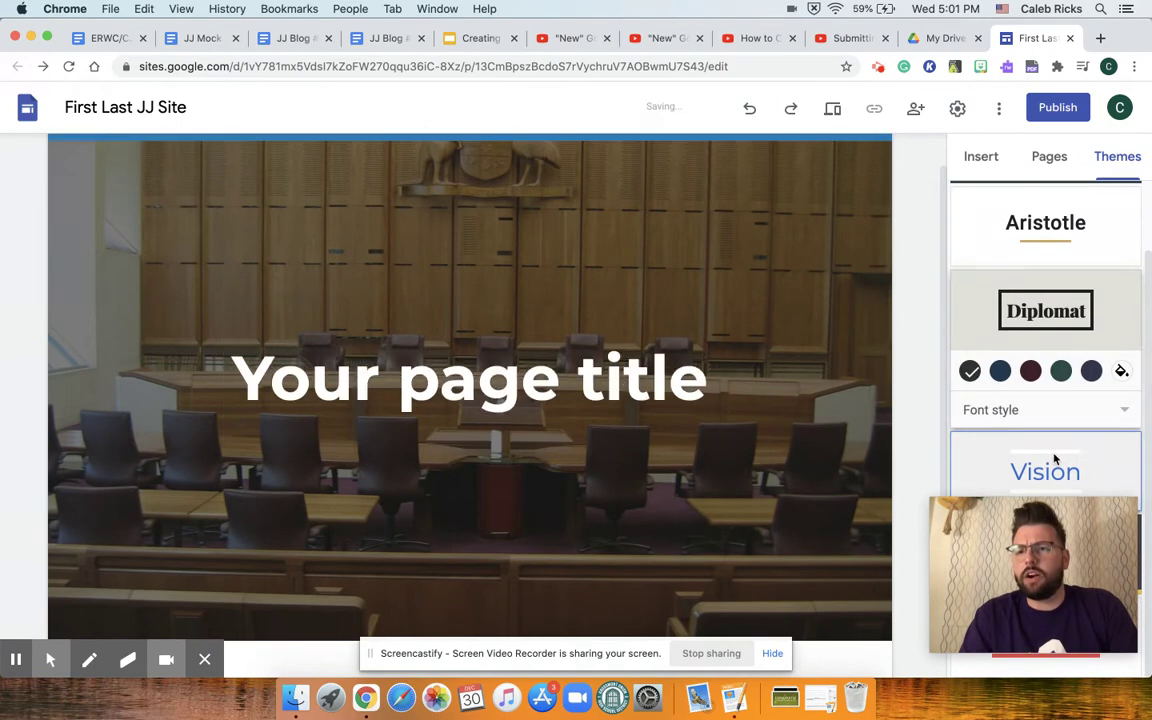
{"action": "left_click_drag", "start_coordinate": [1065, 545], "coordinate": [742, 552]}
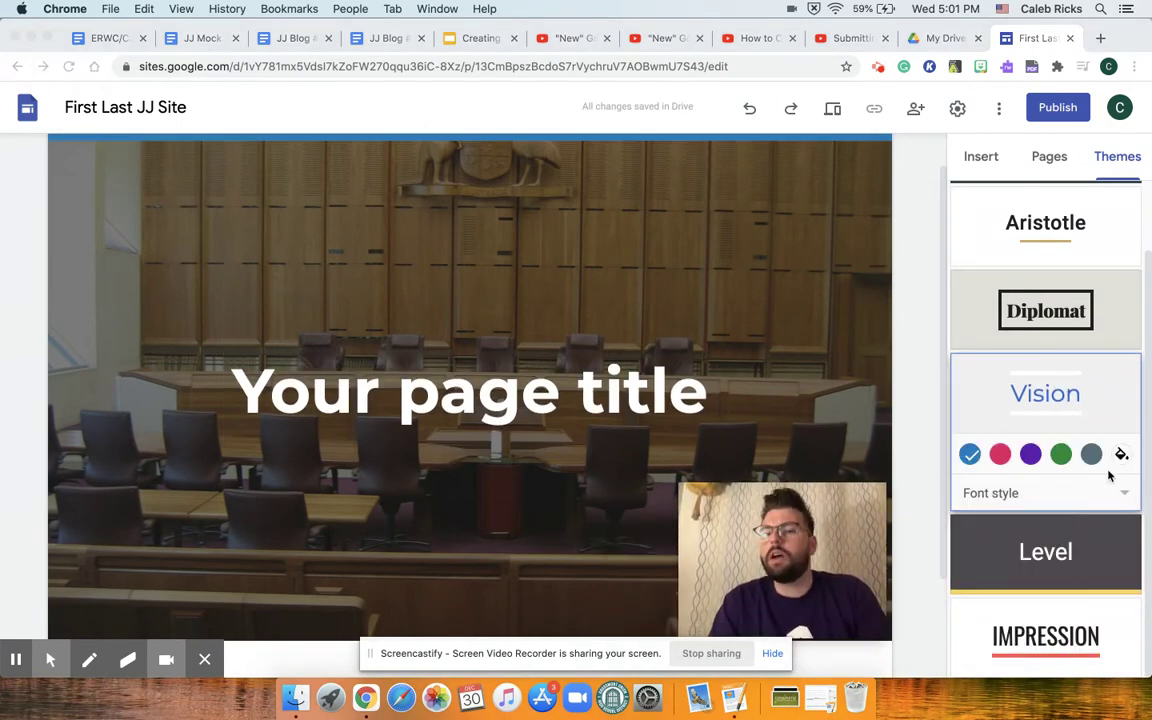
{"action": "left_click", "coordinate": [1043, 568]}
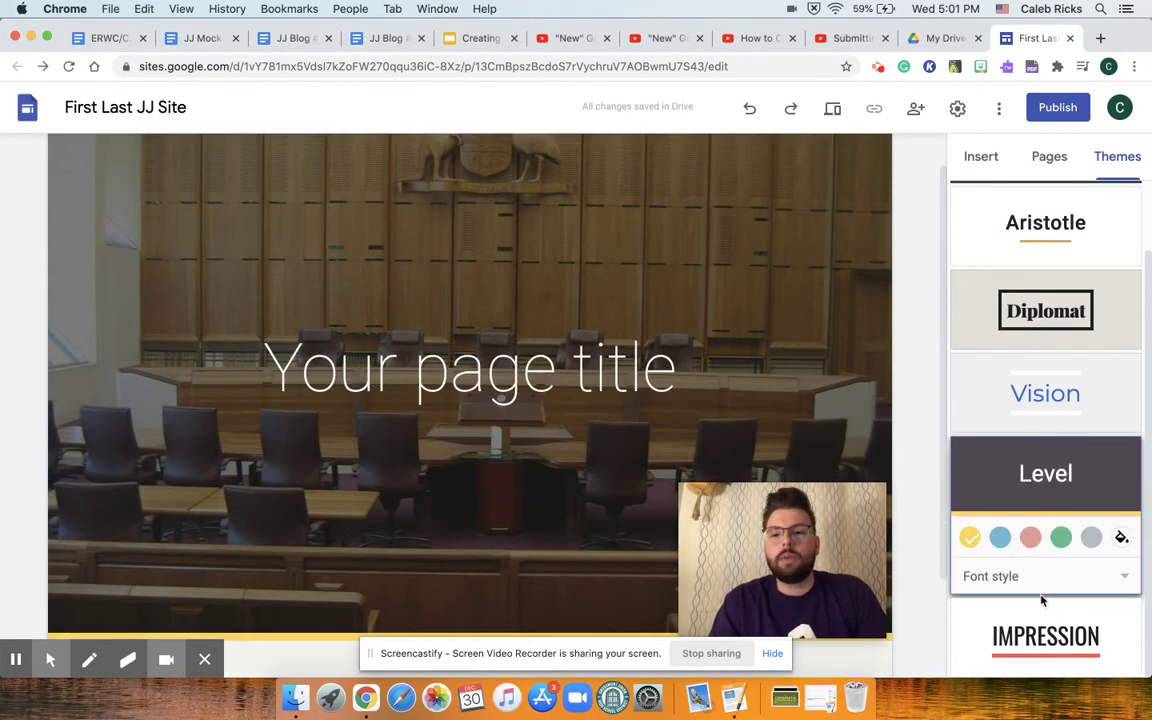
{"action": "left_click", "coordinate": [1041, 633]}
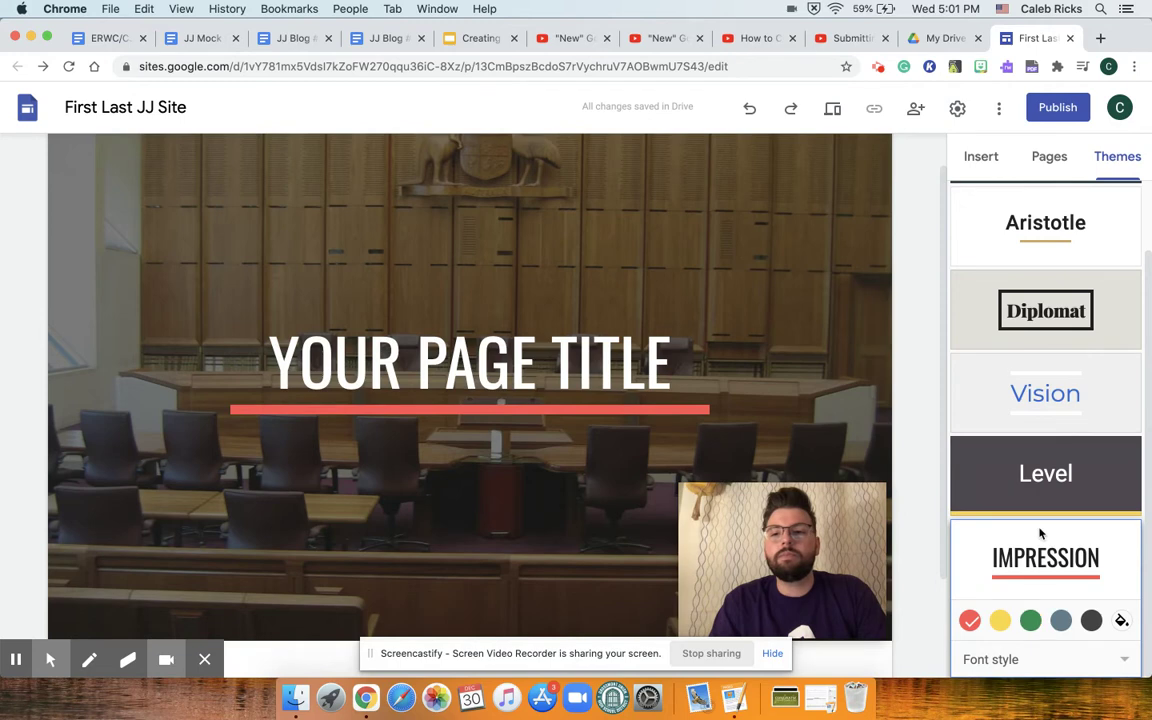
Apply the Aristotle theme, try its blue, green and purple accent colours, and set the teal one
{"action": "scroll", "coordinate": [1040, 533], "scroll_direction": "up", "scroll_amount": 1}
{"action": "left_click", "coordinate": [1045, 303]}
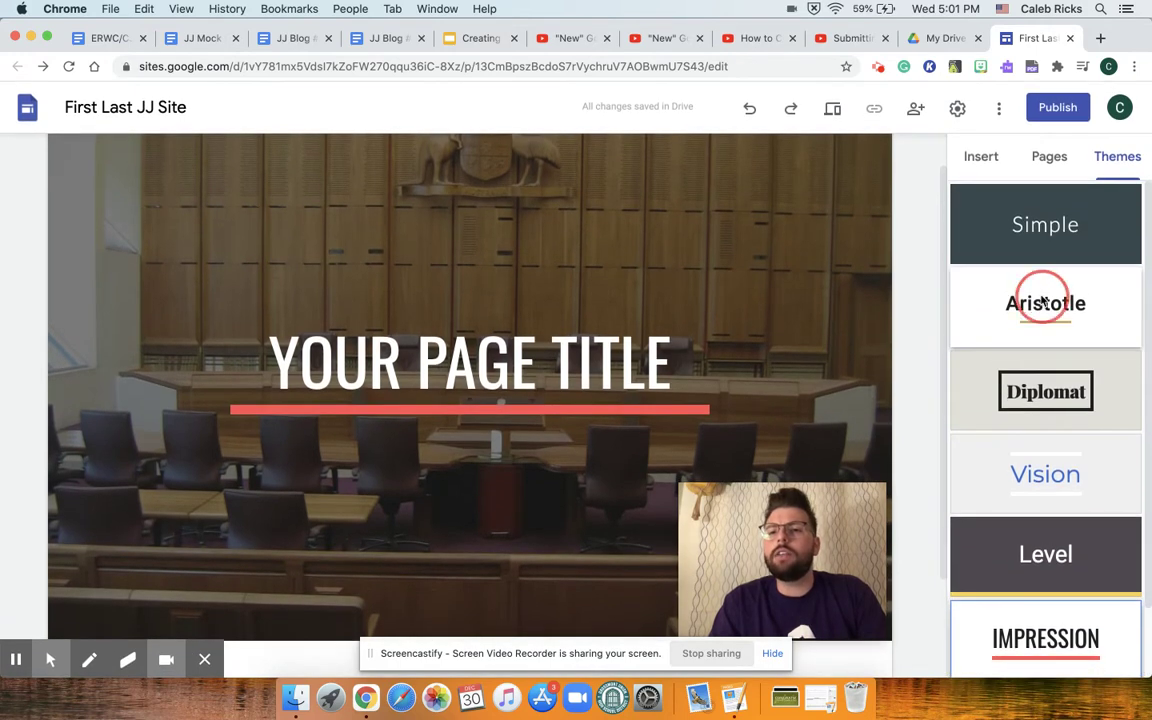
{"action": "left_click", "coordinate": [1000, 369]}
{"action": "left_click", "coordinate": [1030, 369]}
{"action": "left_click", "coordinate": [1060, 370]}
{"action": "left_click", "coordinate": [1091, 369]}
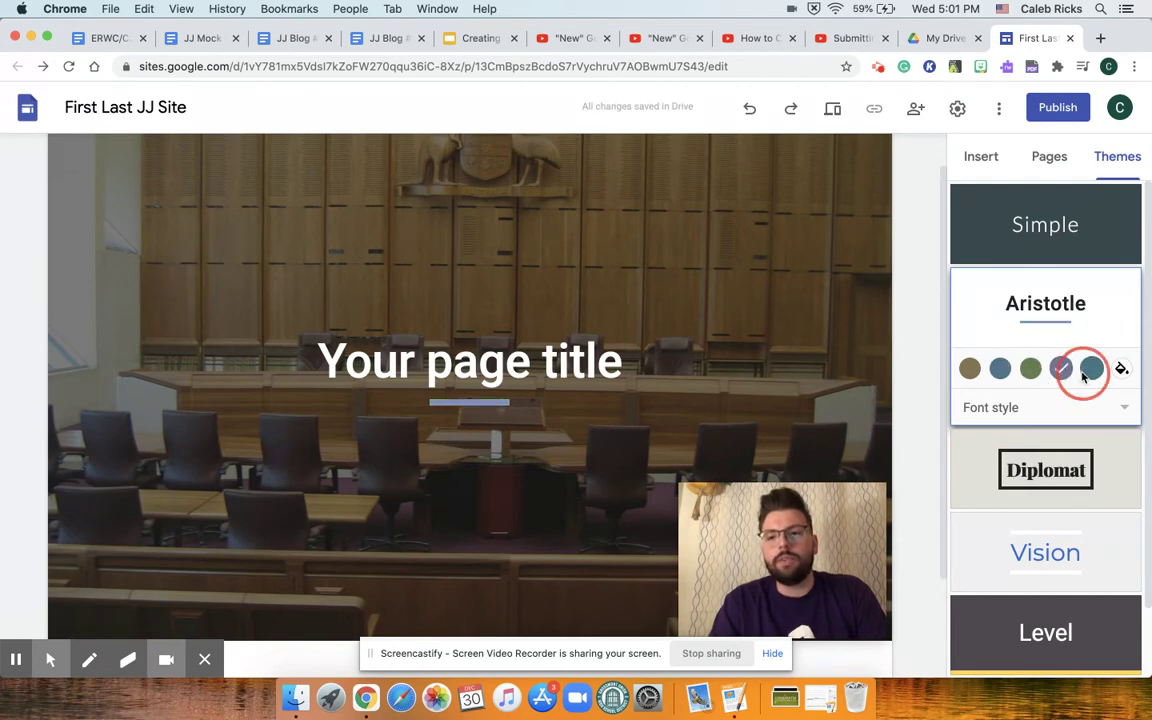
Try the Classic font style for the Aristotle theme and set it to Bold
{"action": "left_click", "coordinate": [1123, 411]}
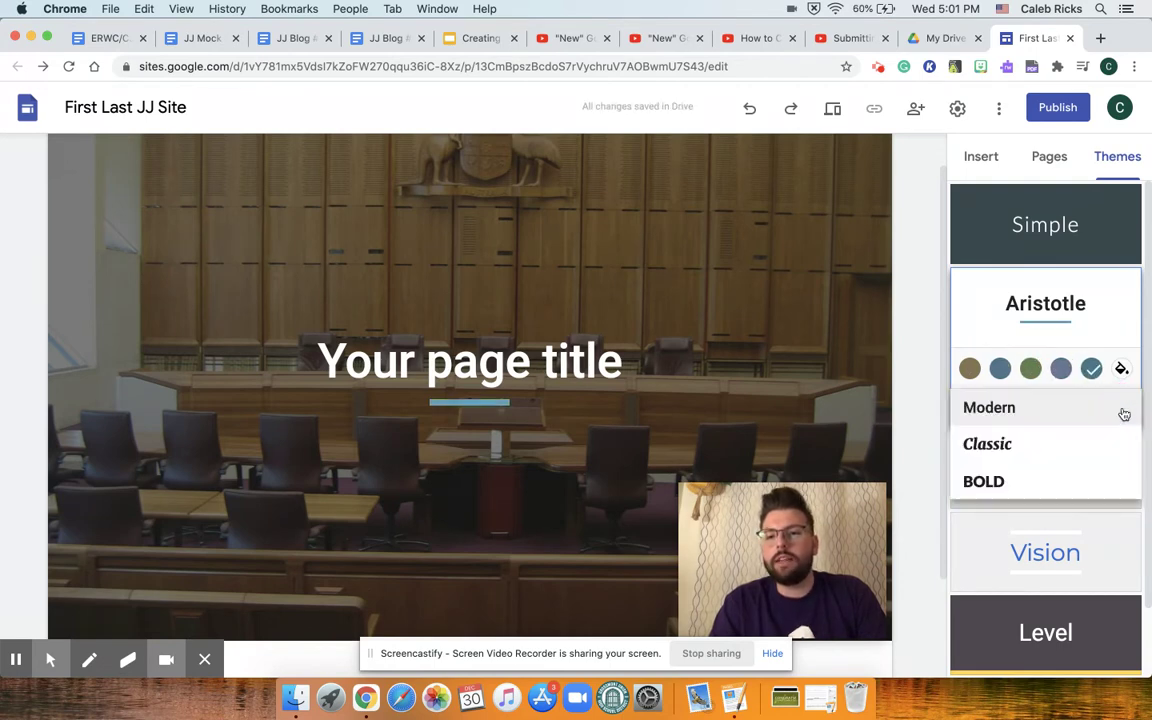
{"action": "left_click", "coordinate": [1050, 437]}
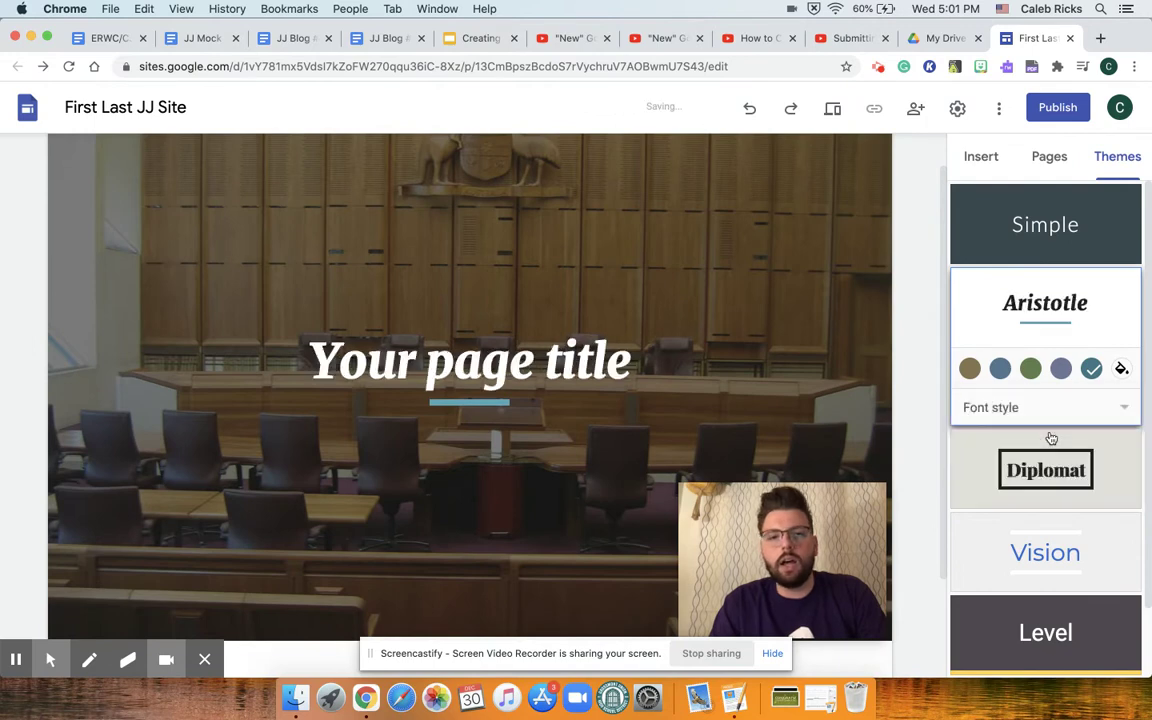
{"action": "left_click", "coordinate": [1075, 412]}
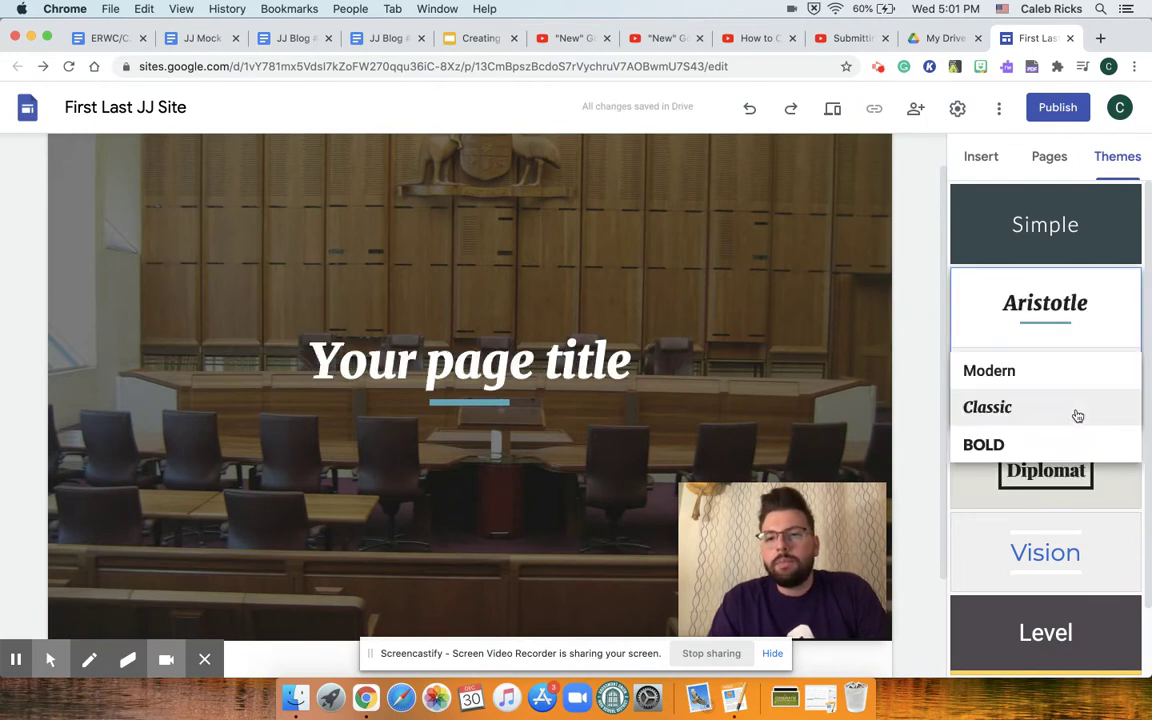
{"action": "left_click", "coordinate": [1036, 443]}
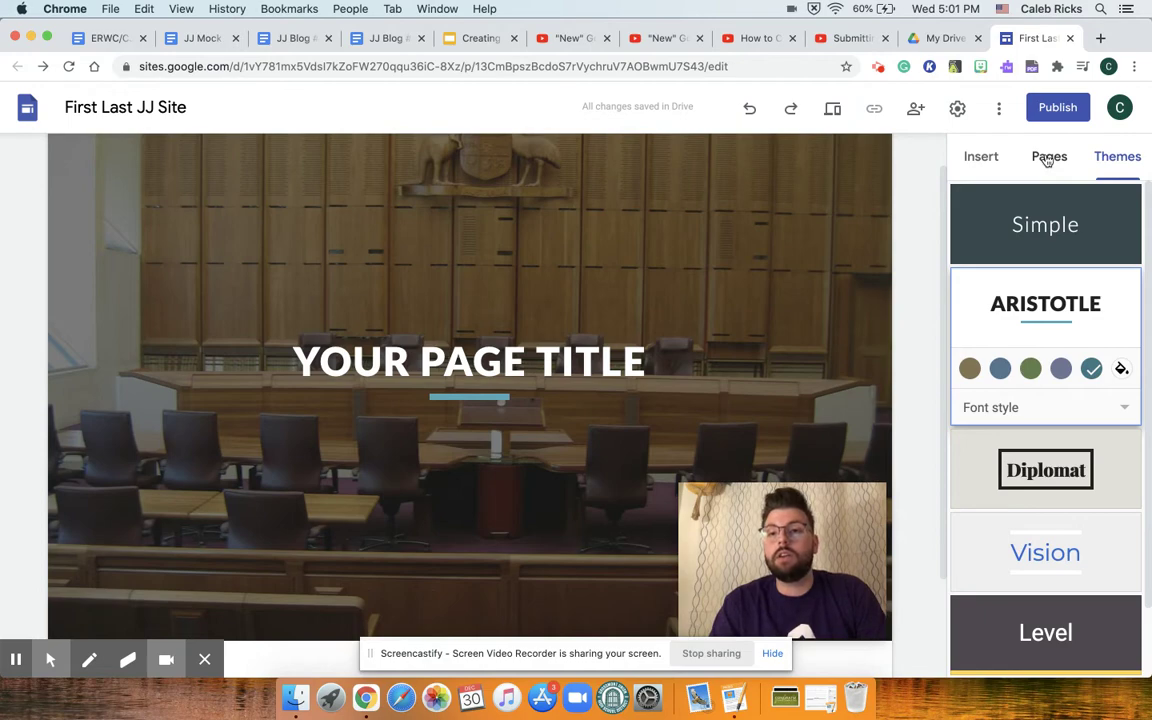
Add a new page named "Blog #1" to the site
{"action": "mouse_move", "coordinate": [50, 659]}
{"action": "left_click", "coordinate": [94, 621]}
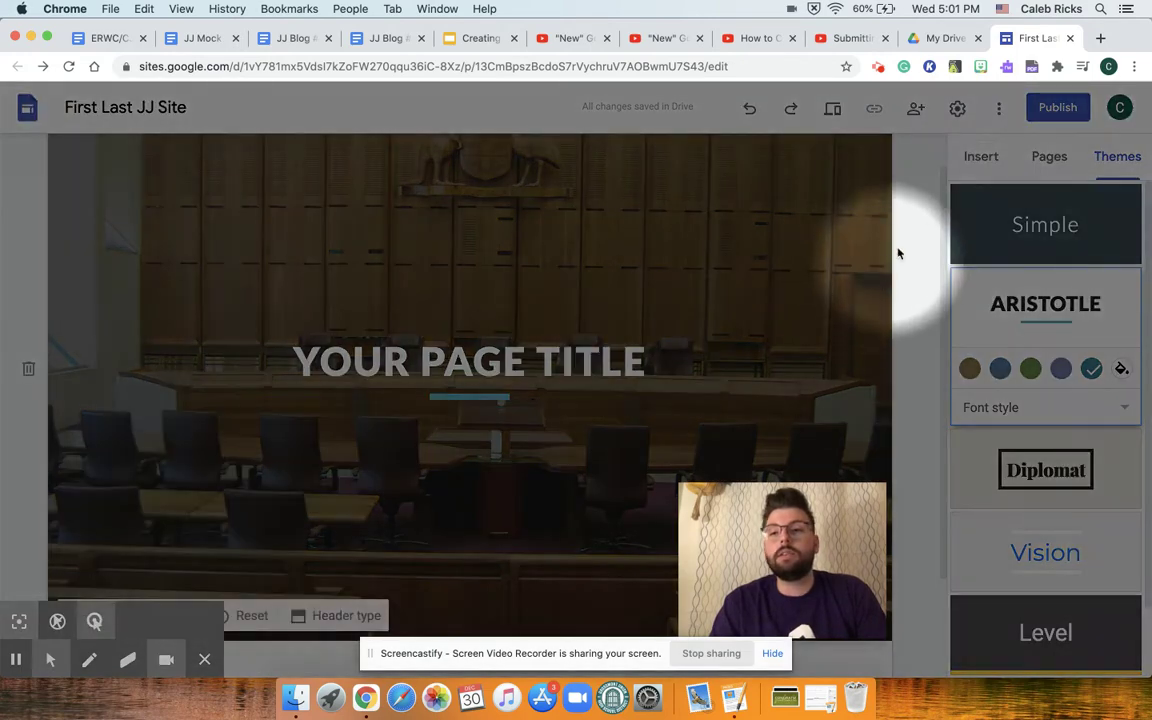
{"action": "left_click", "coordinate": [1052, 158]}
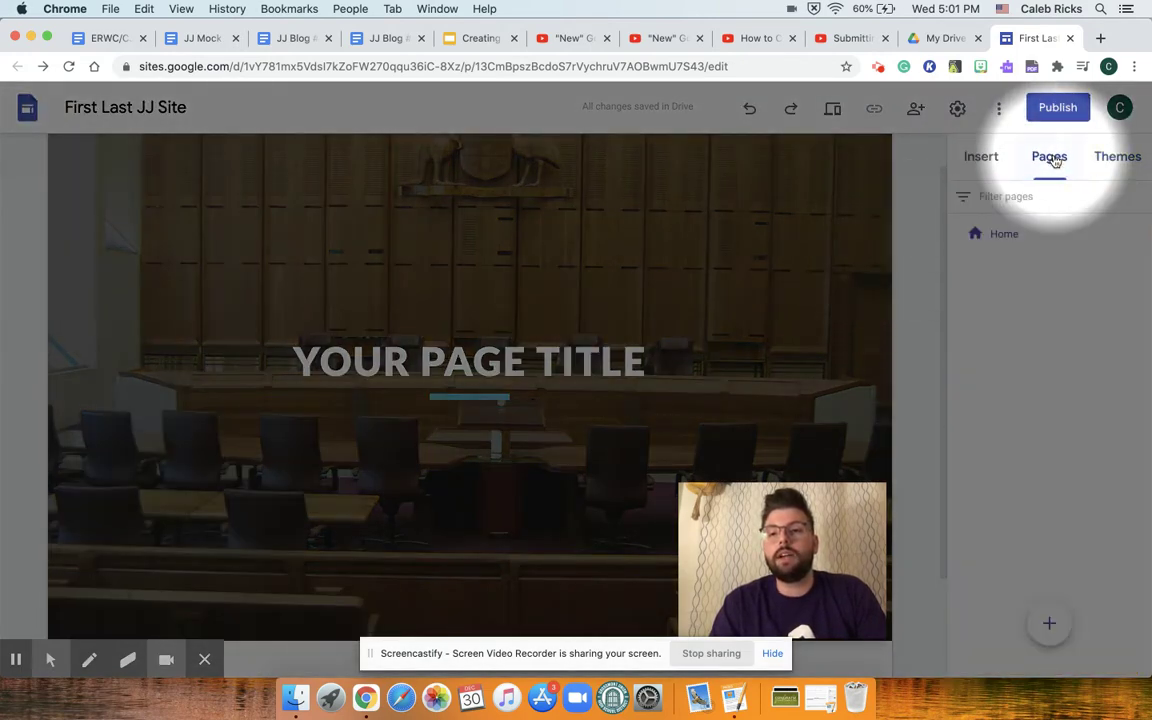
{"action": "mouse_move", "coordinate": [50, 659]}
{"action": "left_click", "coordinate": [94, 621]}
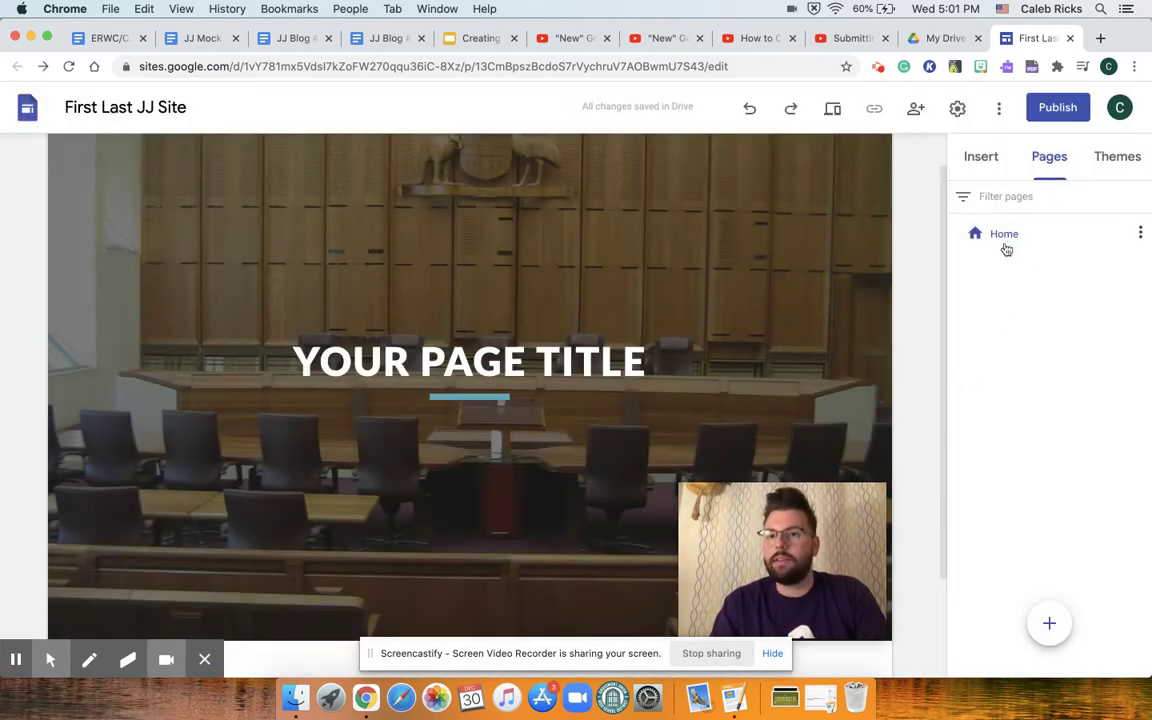
{"action": "mouse_move", "coordinate": [1048, 608]}
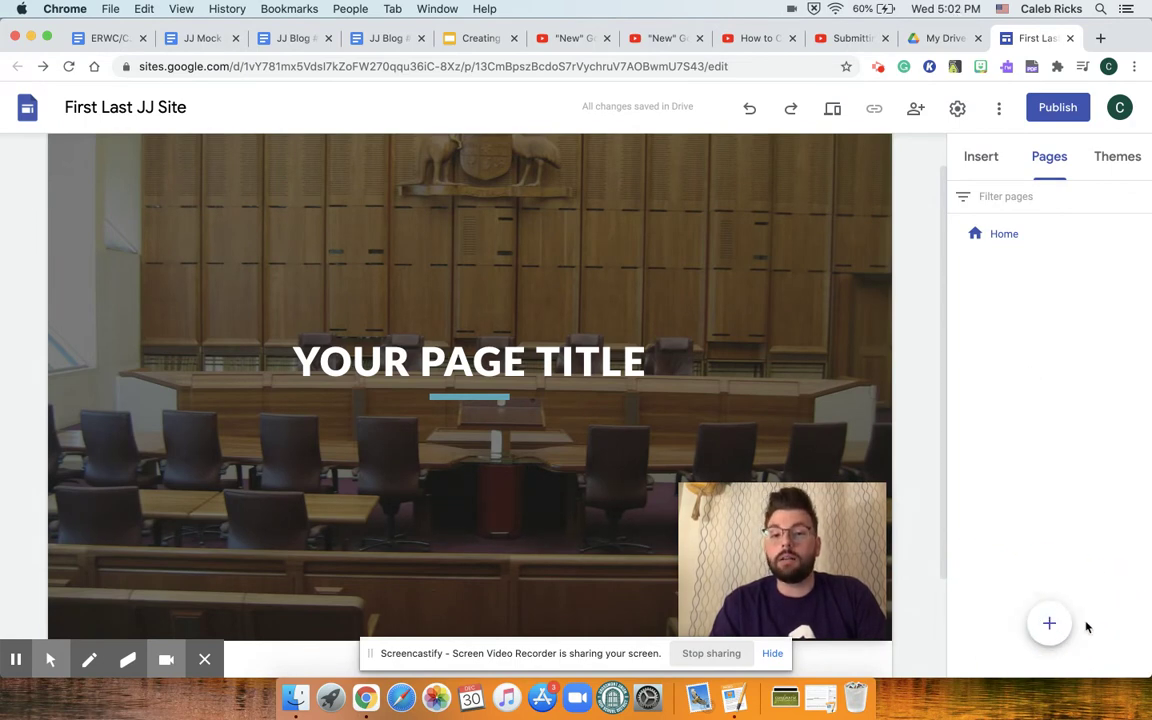
{"action": "left_click", "coordinate": [1050, 625]}
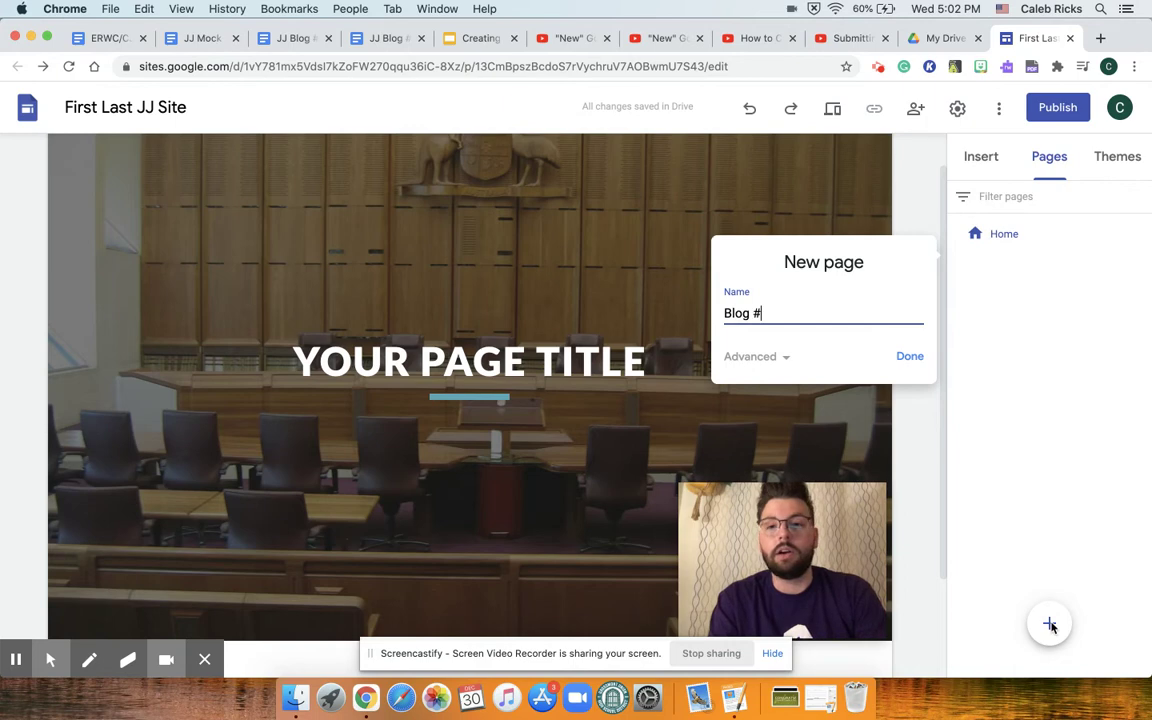
{"action": "type", "text": "Blog #1"}
{"action": "left_click", "coordinate": [907, 363]}
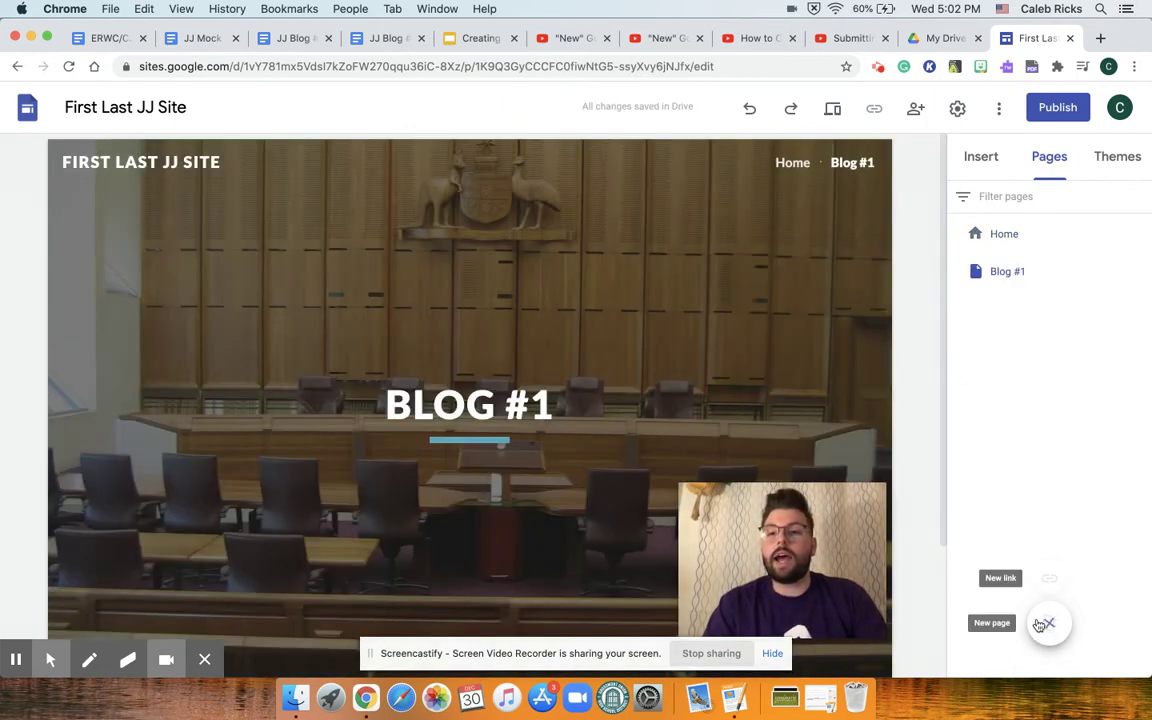
Add two more pages to the site, named "Blog #2" and "Blog #3"
{"action": "left_click", "coordinate": [1045, 622]}
{"action": "type", "text": "Blog #2"}
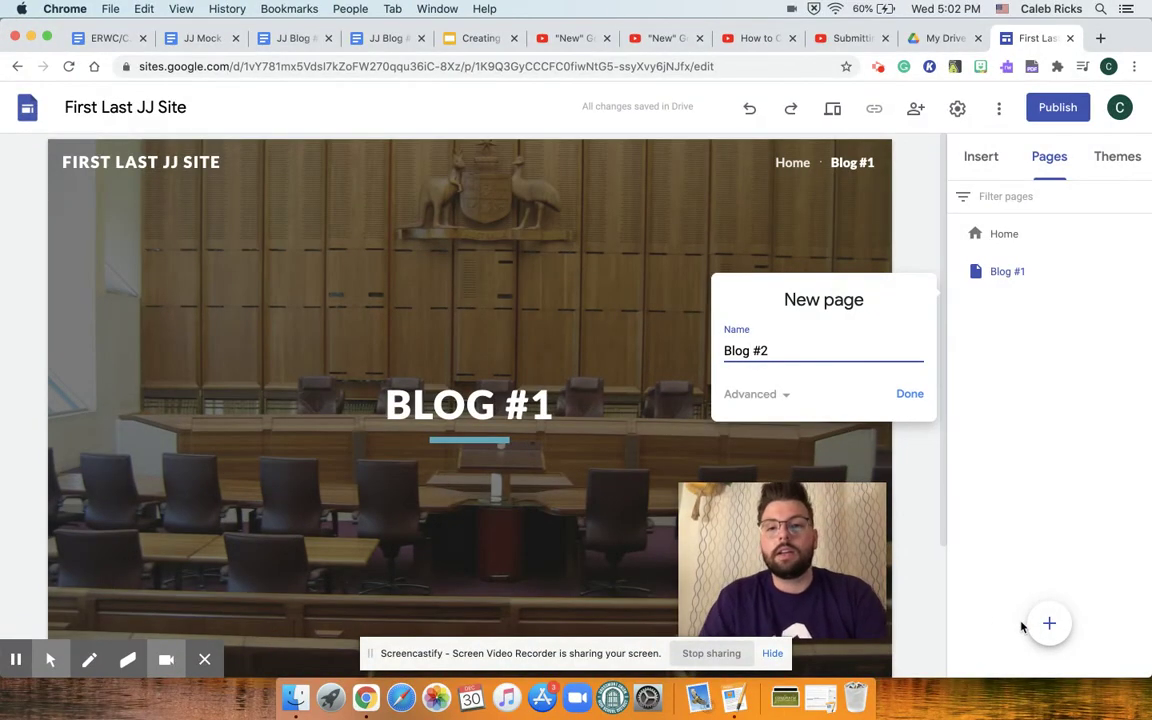
{"action": "left_click", "coordinate": [906, 392]}
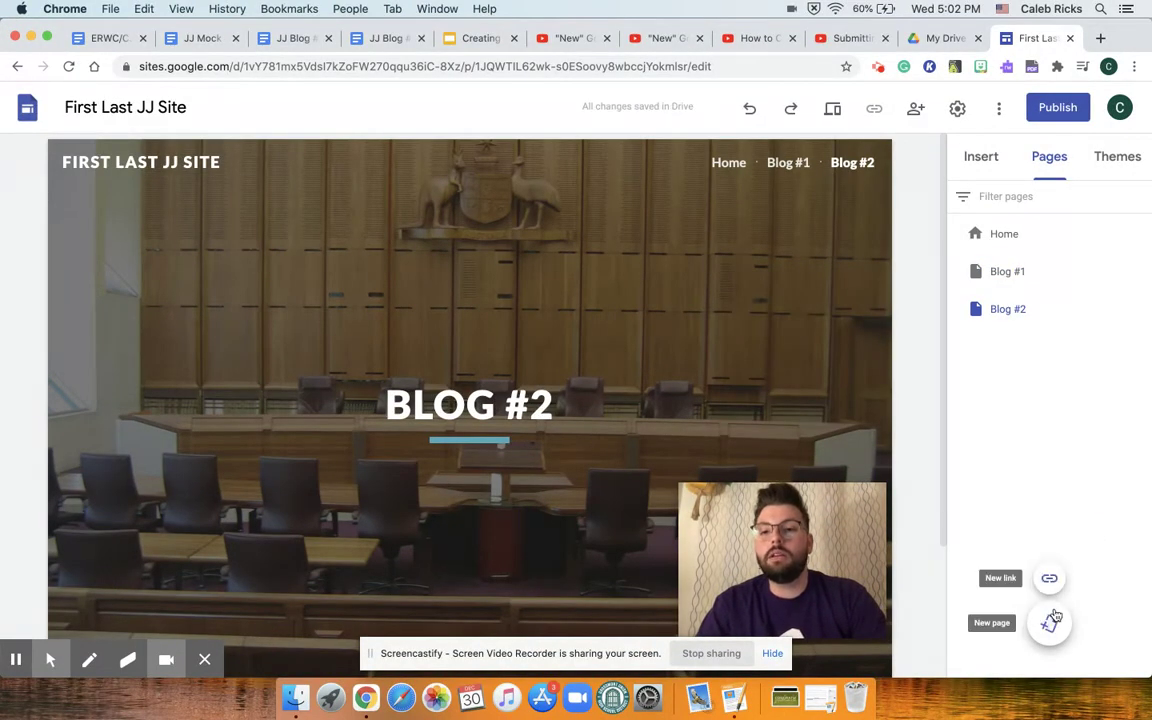
{"action": "left_click", "coordinate": [1052, 620]}
{"action": "type", "text": "Blog #3"}
{"action": "left_click", "coordinate": [905, 434]}
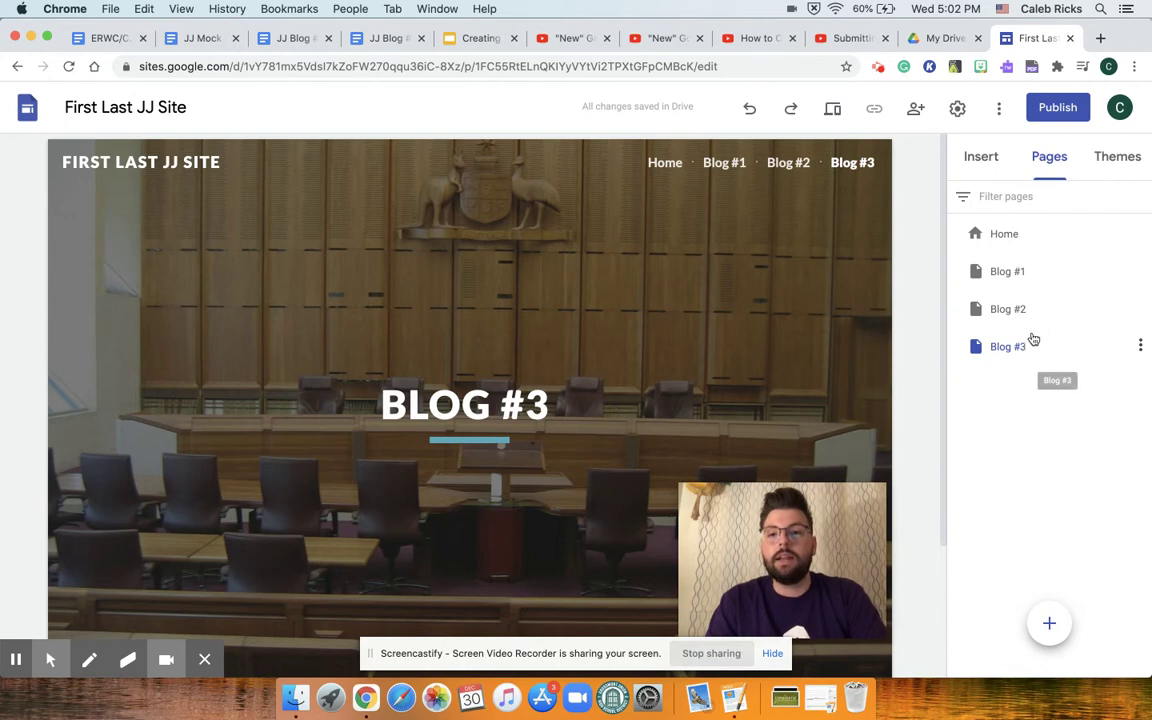
Look through the Blog #1, Blog #2, Blog #3 and Home pages to compare their headers
{"action": "left_click", "coordinate": [1001, 275]}
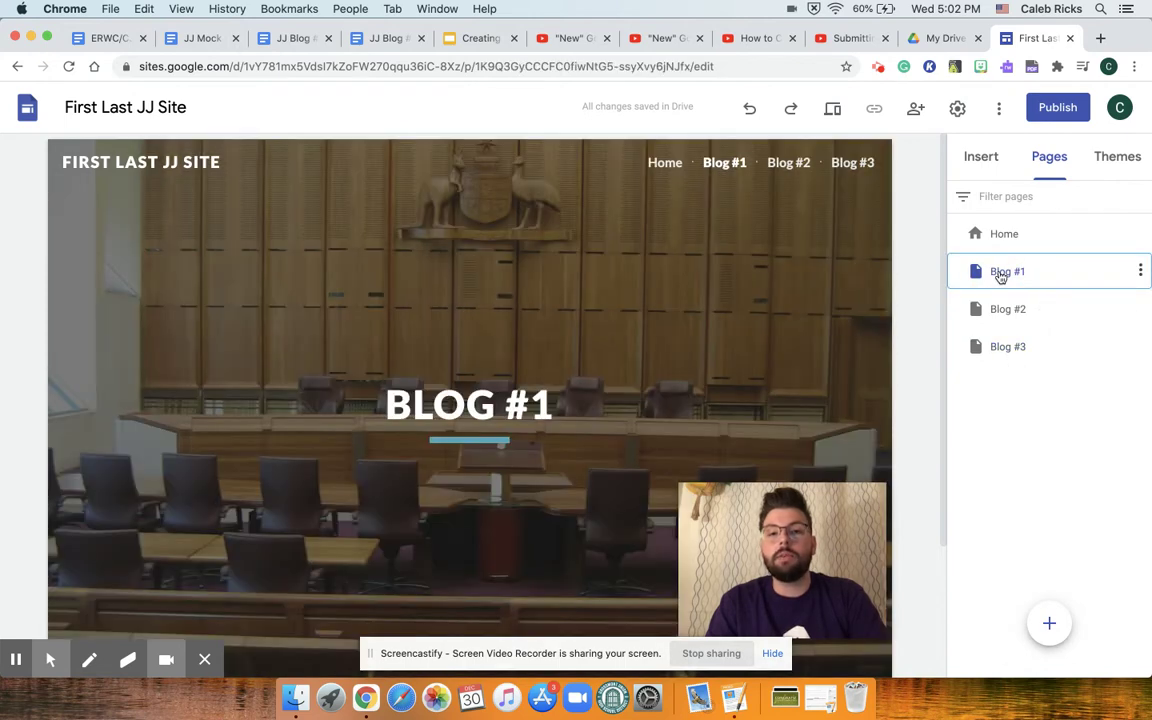
{"action": "scroll", "coordinate": [689, 311], "scroll_direction": "down", "scroll_amount": 4}
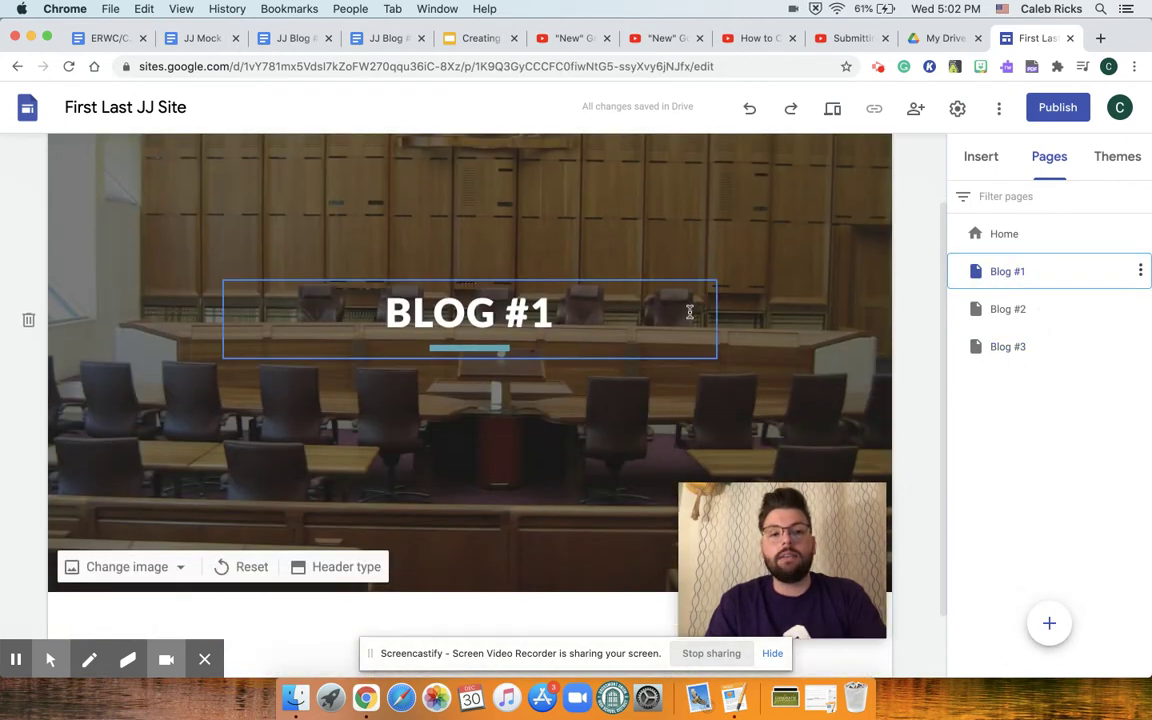
{"action": "scroll", "coordinate": [640, 267], "scroll_direction": "up", "scroll_amount": 4}
{"action": "left_click", "coordinate": [1051, 247]}
{"action": "left_click", "coordinate": [1048, 271]}
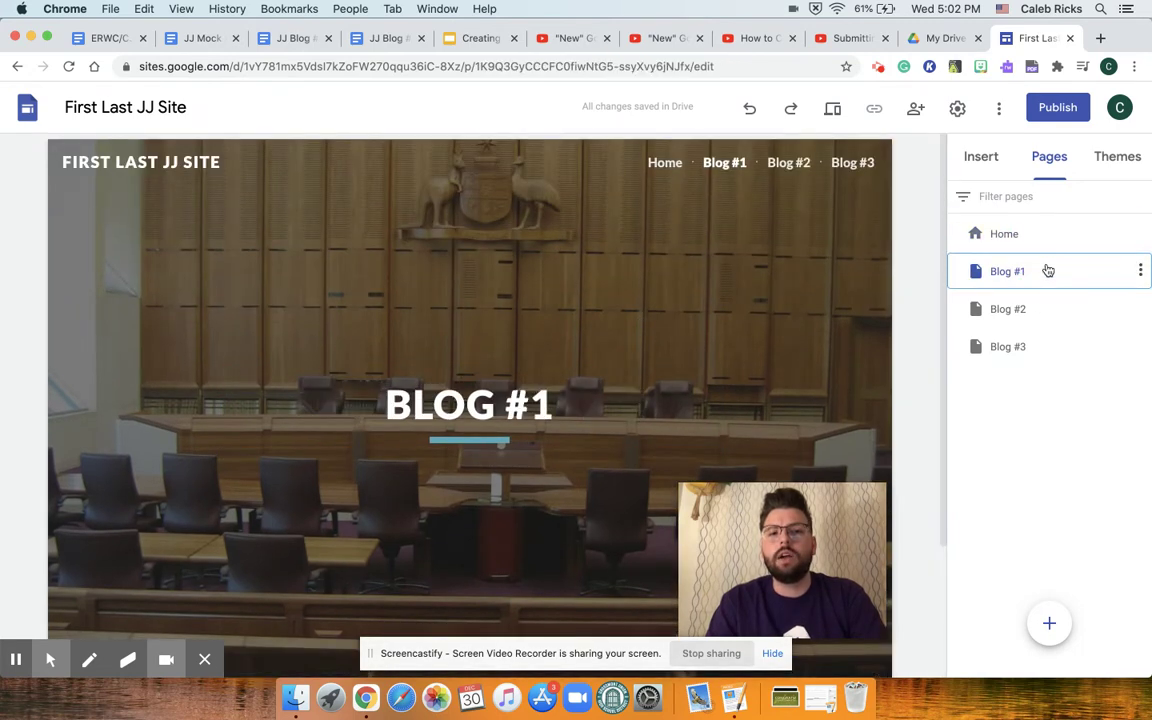
{"action": "left_click", "coordinate": [1036, 307]}
{"action": "left_click", "coordinate": [1020, 346]}
{"action": "left_click", "coordinate": [1020, 231]}
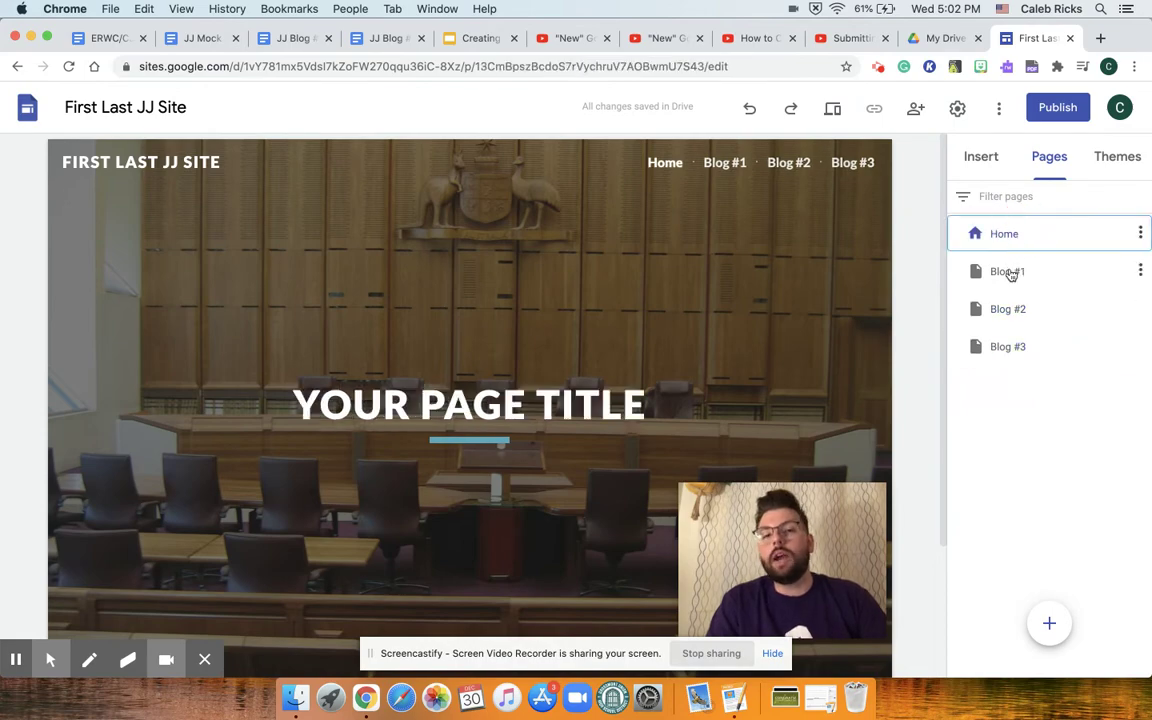
Open the header image selection for the Blog #1 page and try "Criminal justice" as the image URL
{"action": "left_click", "coordinate": [1011, 273]}
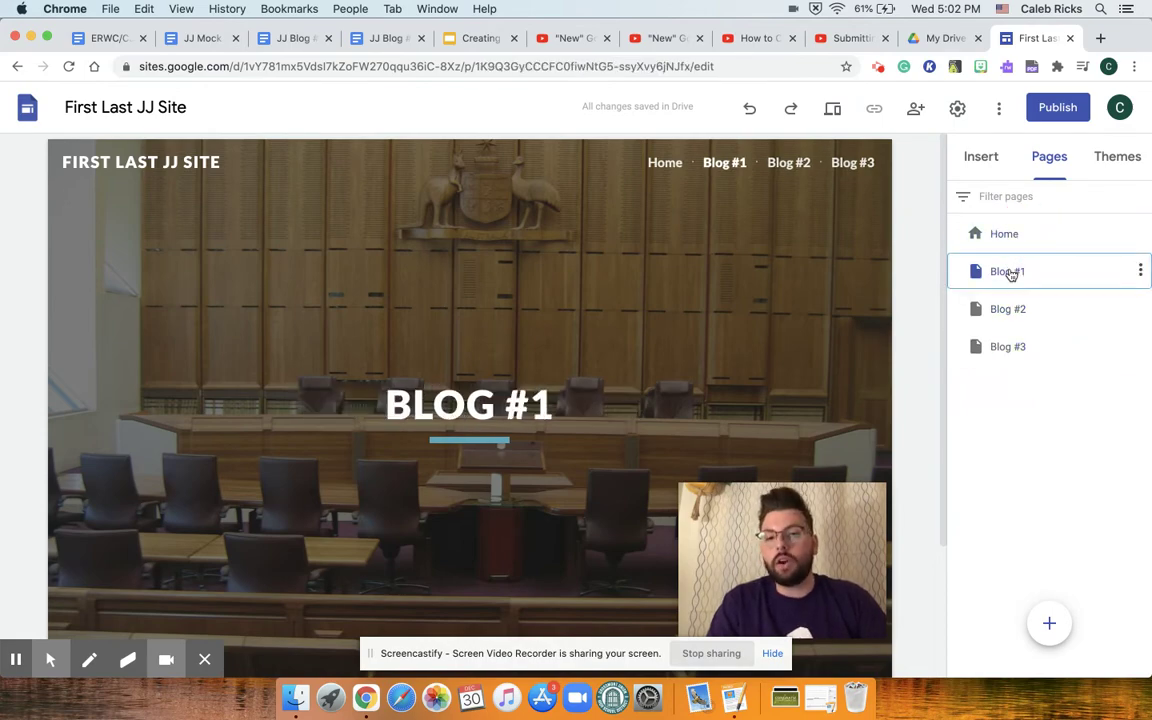
{"action": "scroll", "coordinate": [300, 420], "scroll_direction": "down", "scroll_amount": 2}
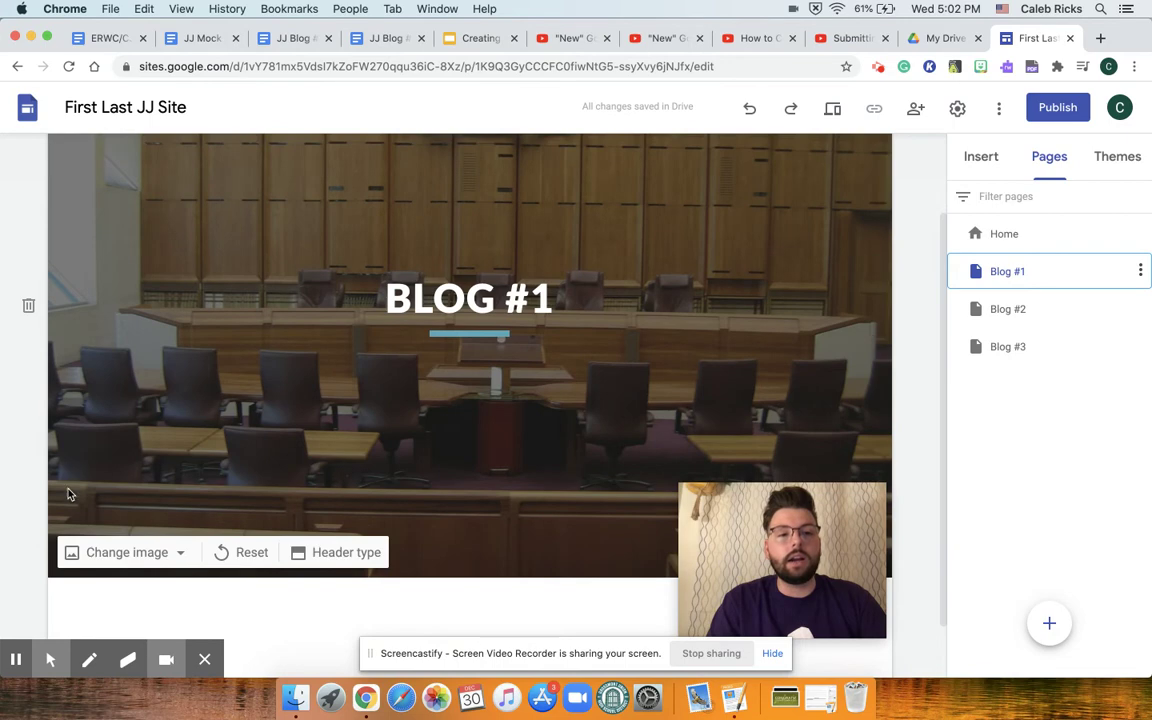
{"action": "left_click", "coordinate": [179, 551]}
{"action": "left_click", "coordinate": [141, 578]}
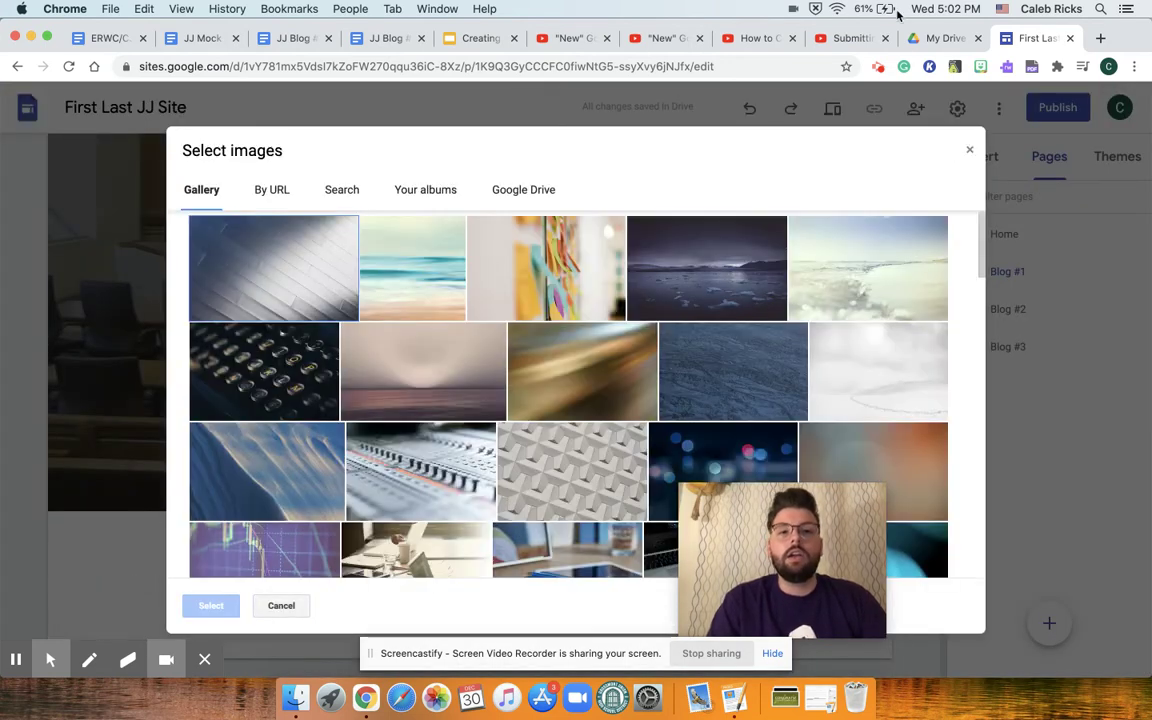
{"action": "left_click", "coordinate": [268, 192]}
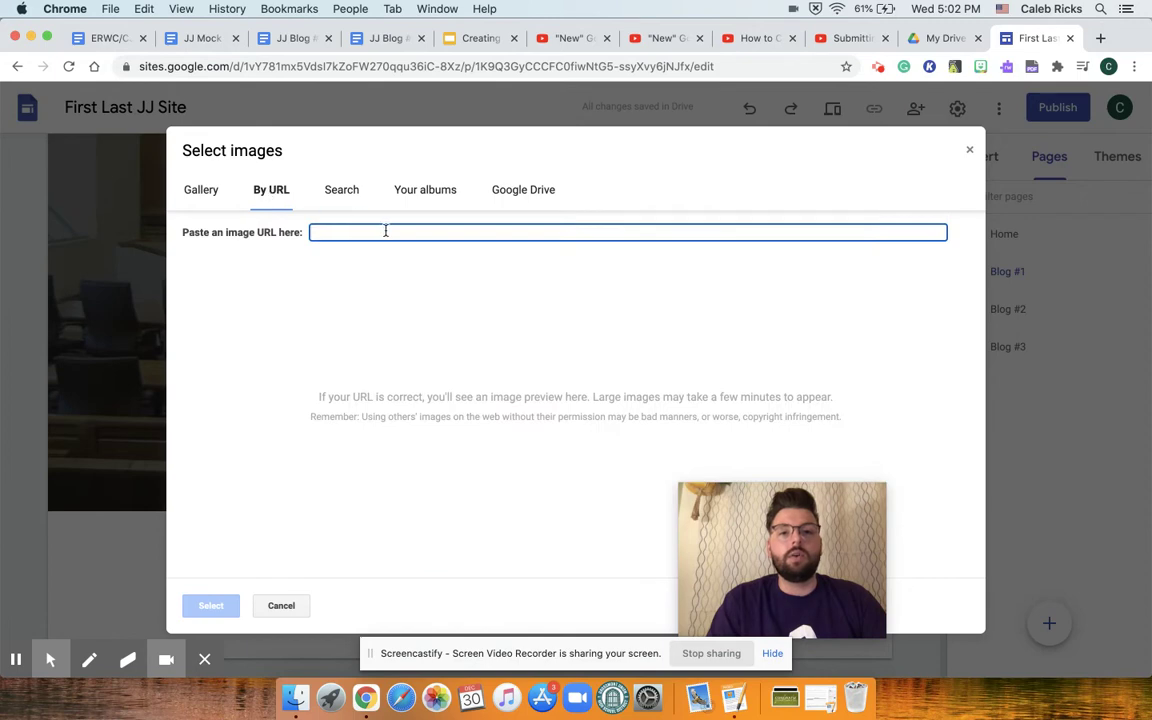
{"action": "type", "text": "Criminal justice"}
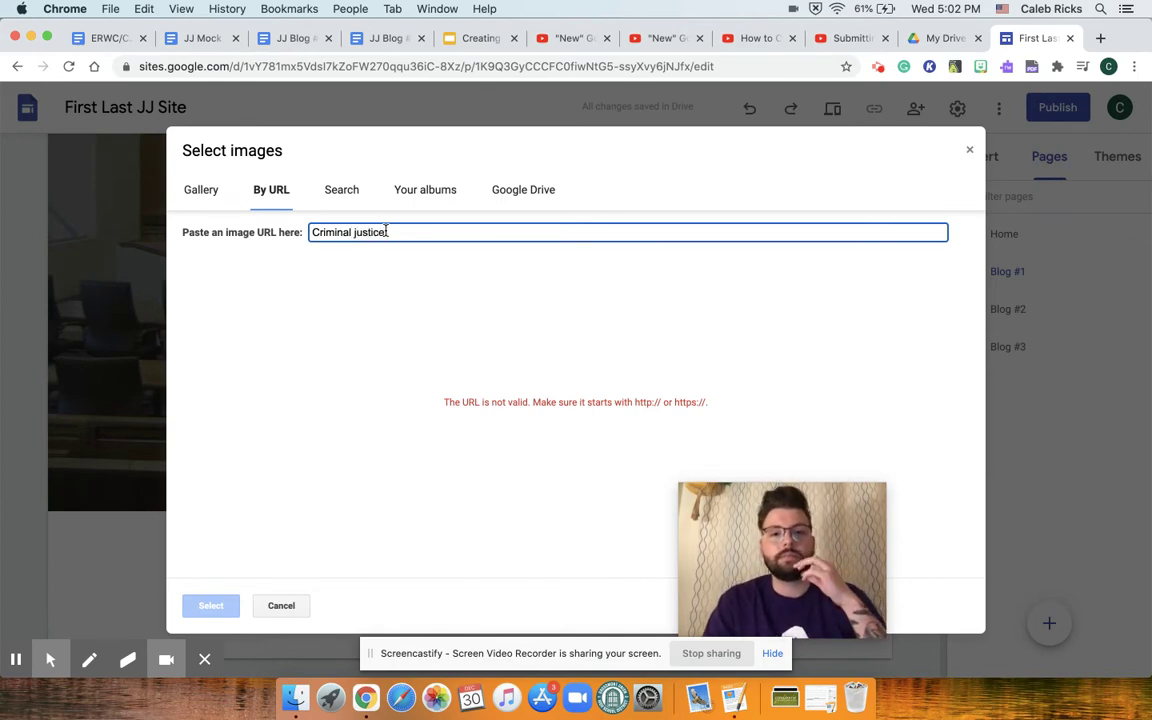
Search Google images for "criminal justice" and set the wide golden gavel picture as the Blog #1 header image
{"action": "left_click", "coordinate": [348, 195]}
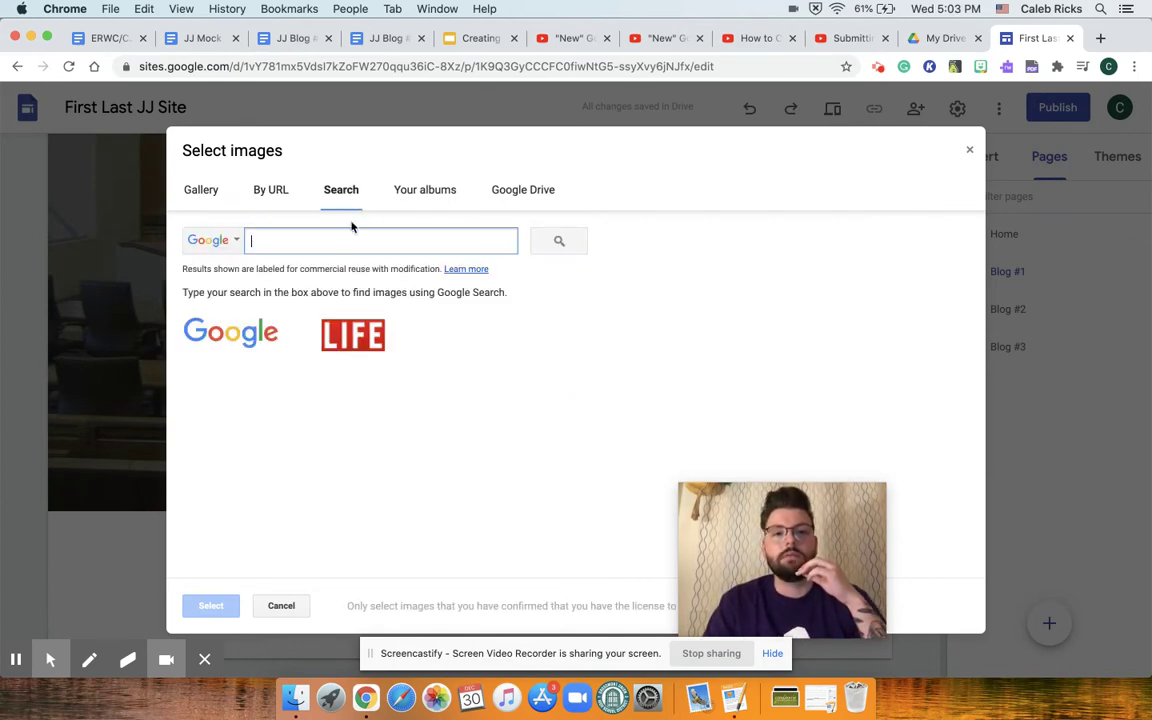
{"action": "type", "text": "criminal"}
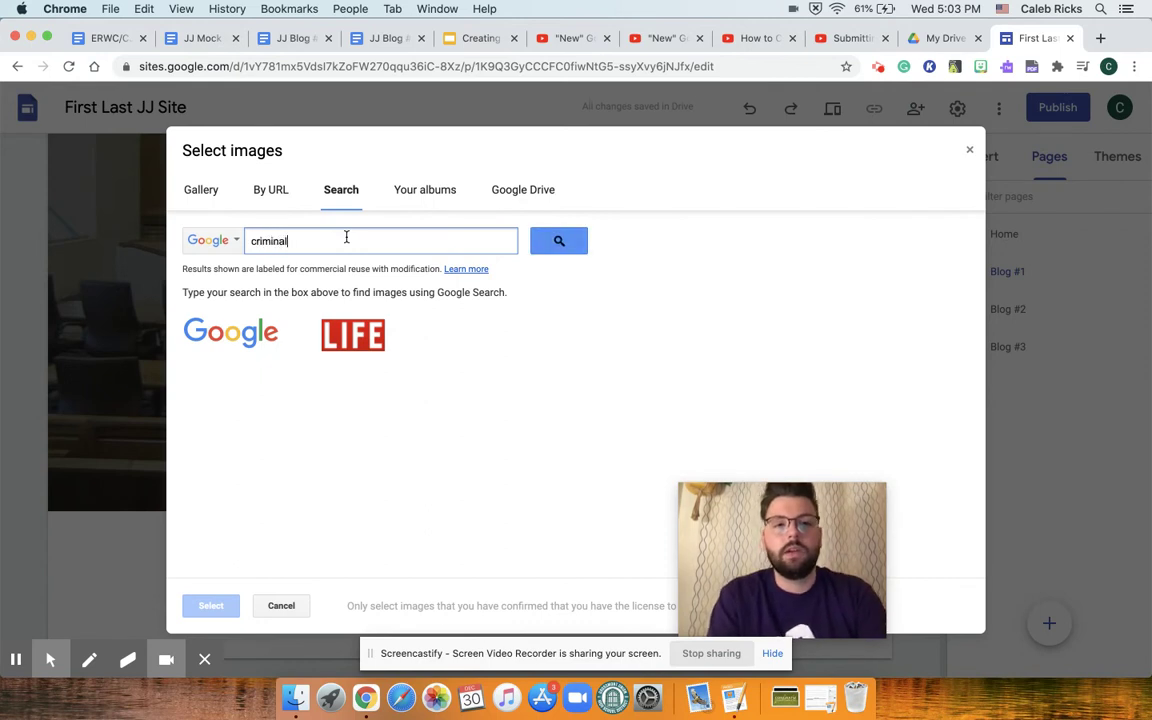
{"action": "type", "text": " justice"}
{"action": "key", "text": "Return"}
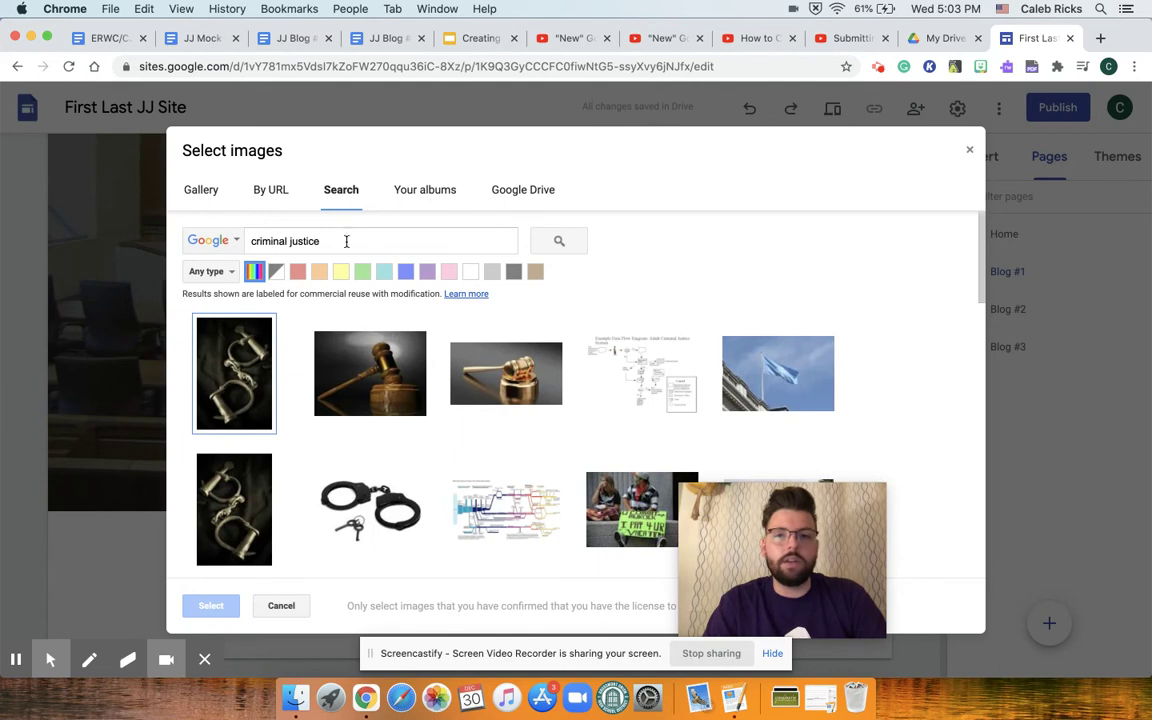
{"action": "left_click", "coordinate": [498, 374]}
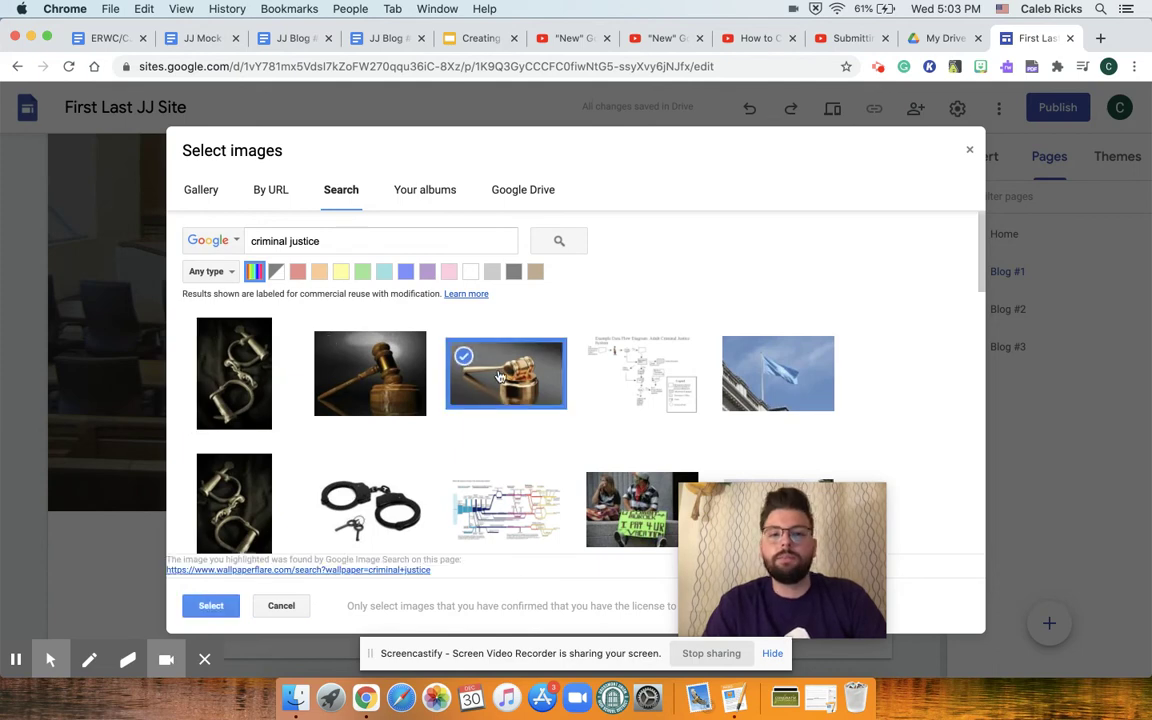
{"action": "left_click", "coordinate": [206, 610]}
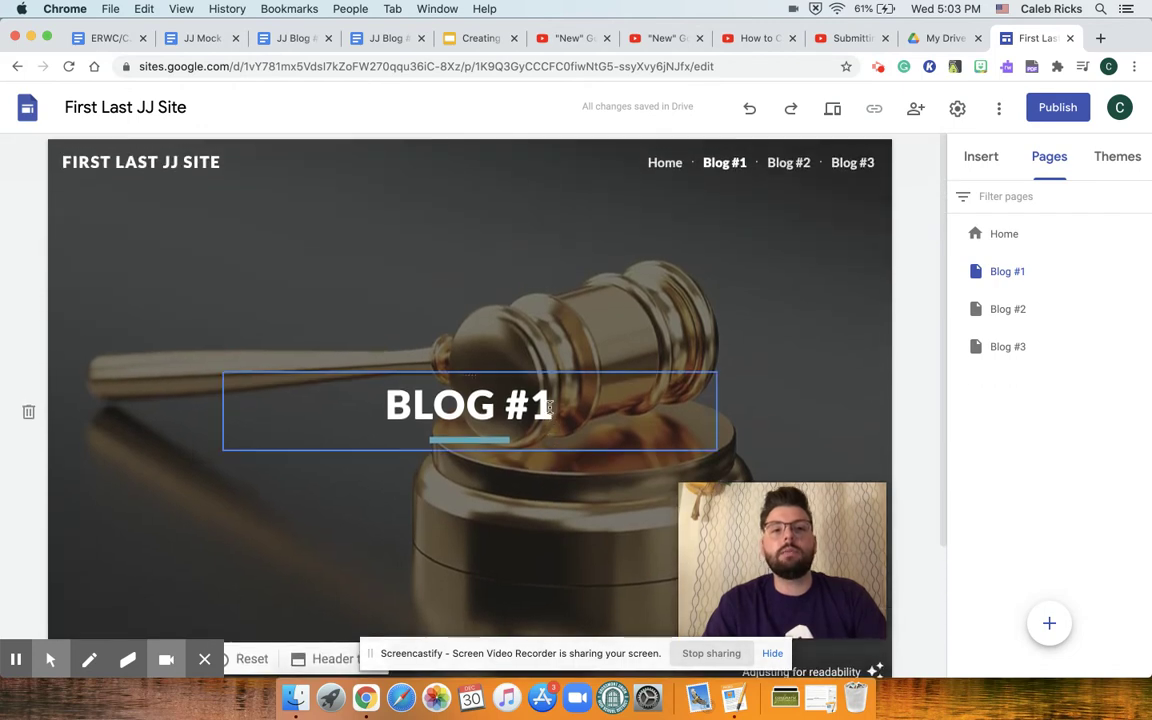
Compare the header images of the Home page and the Blog #1 page
{"action": "left_click", "coordinate": [1014, 233]}
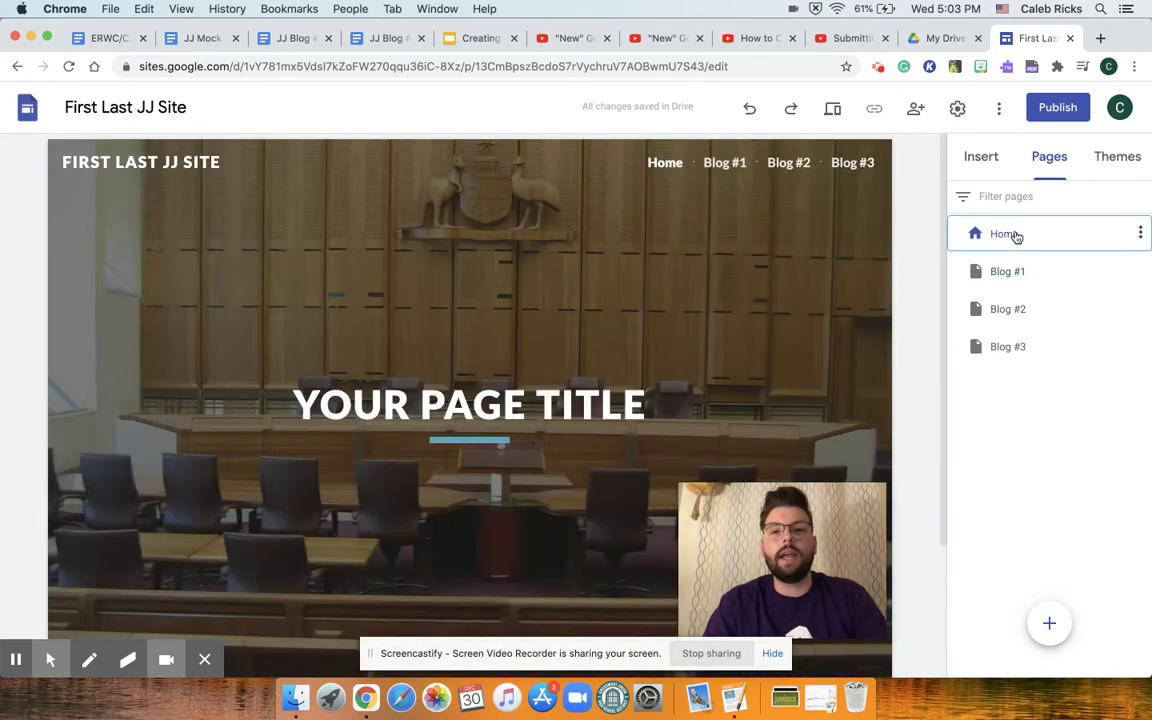
{"action": "left_click", "coordinate": [995, 271]}
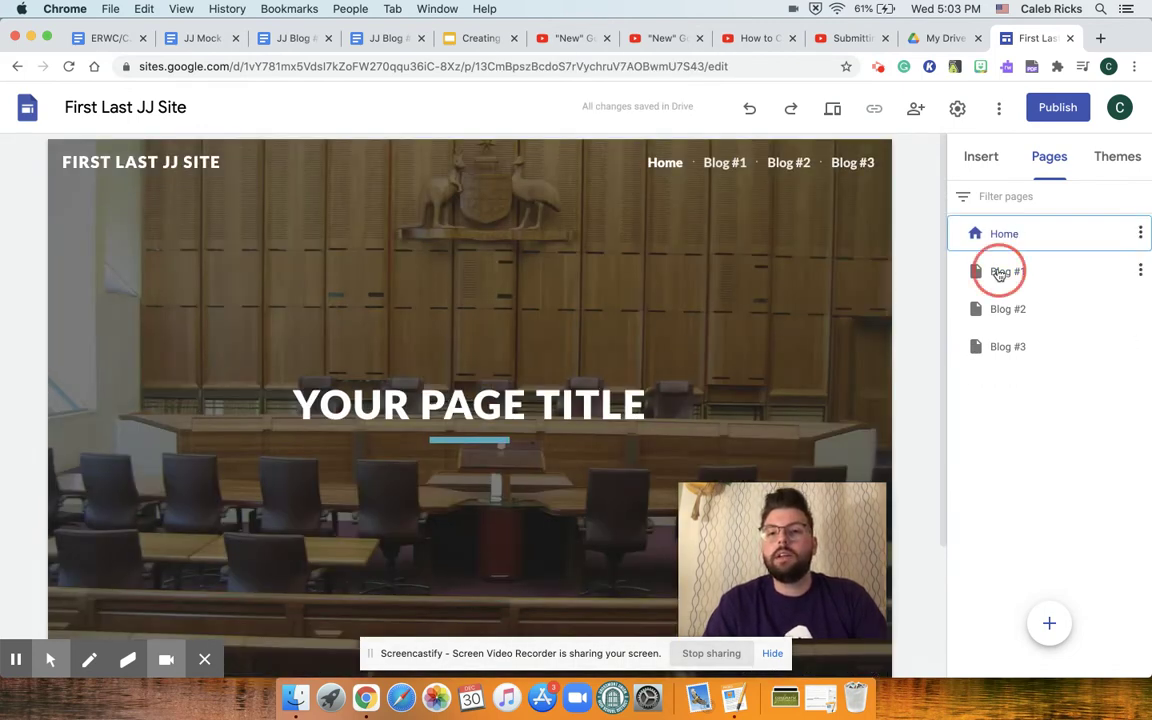
{"action": "scroll", "coordinate": [517, 349], "scroll_direction": "down", "scroll_amount": 3}
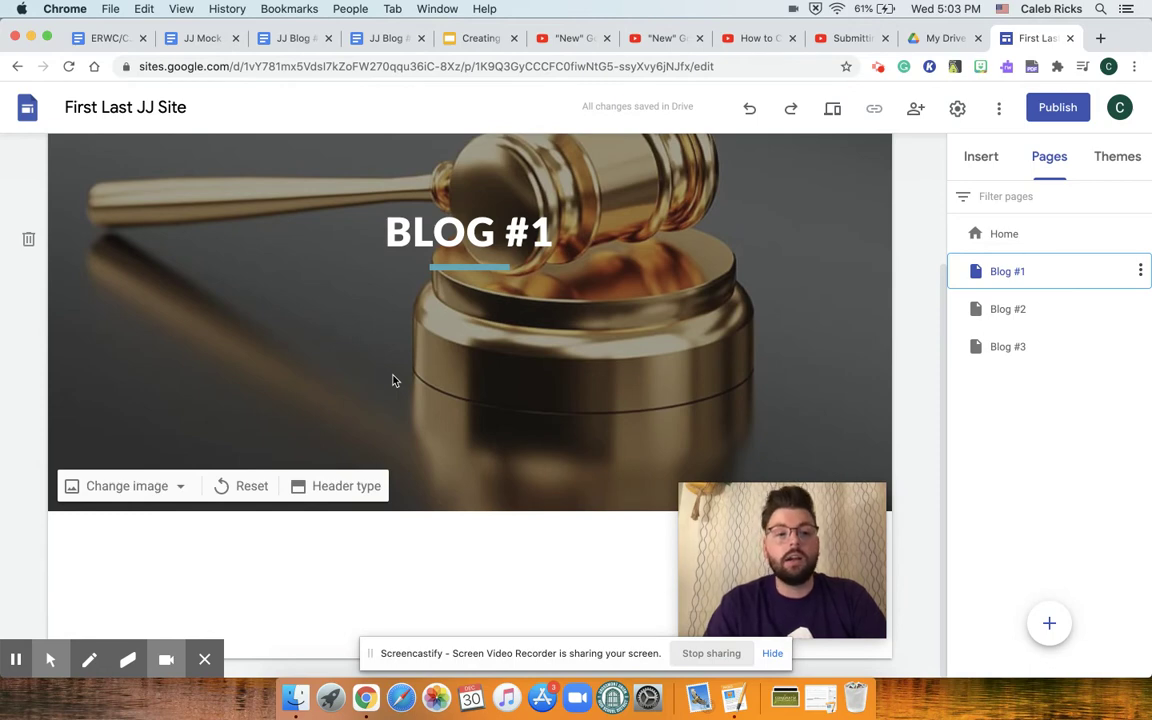
{"action": "left_click", "coordinate": [50, 660]}
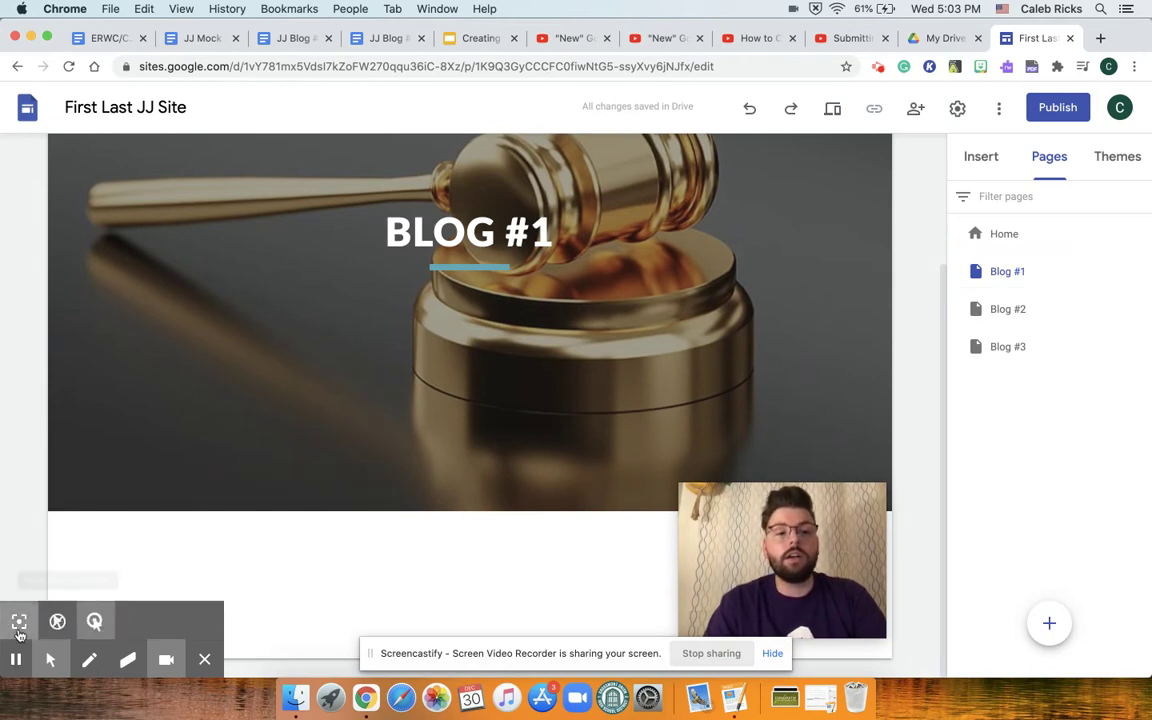
{"action": "left_click", "coordinate": [94, 621]}
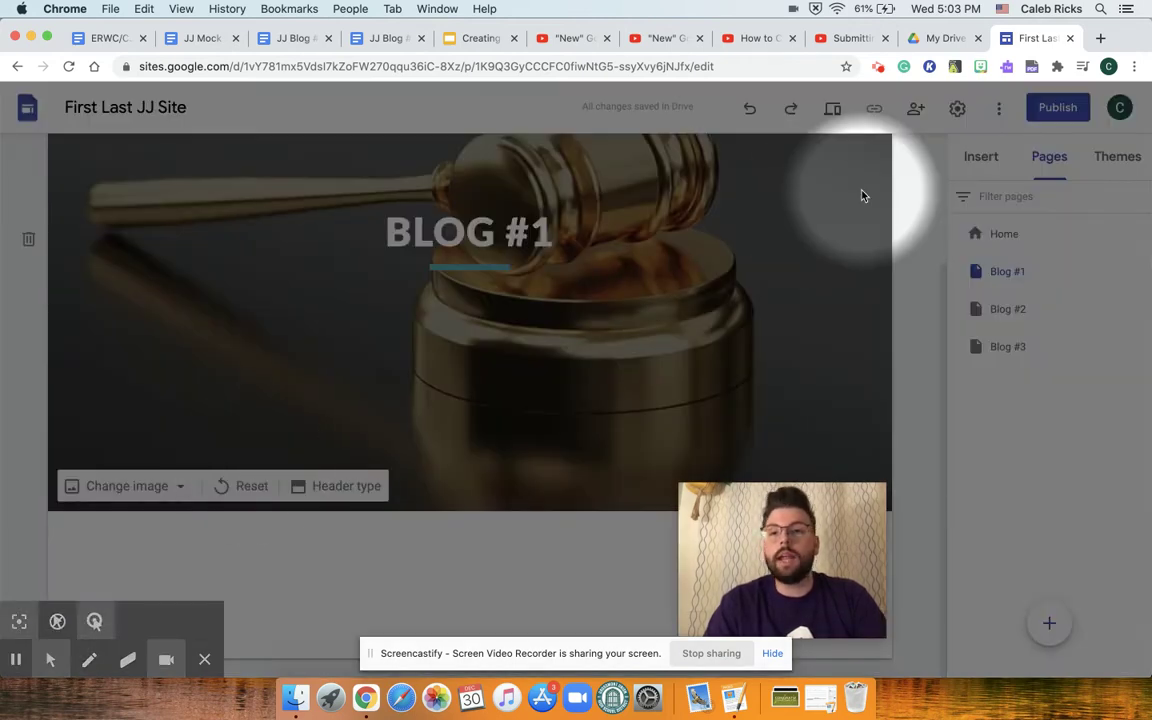
Insert an empty text box below the header on the Blog #1 page
{"action": "left_click", "coordinate": [985, 160]}
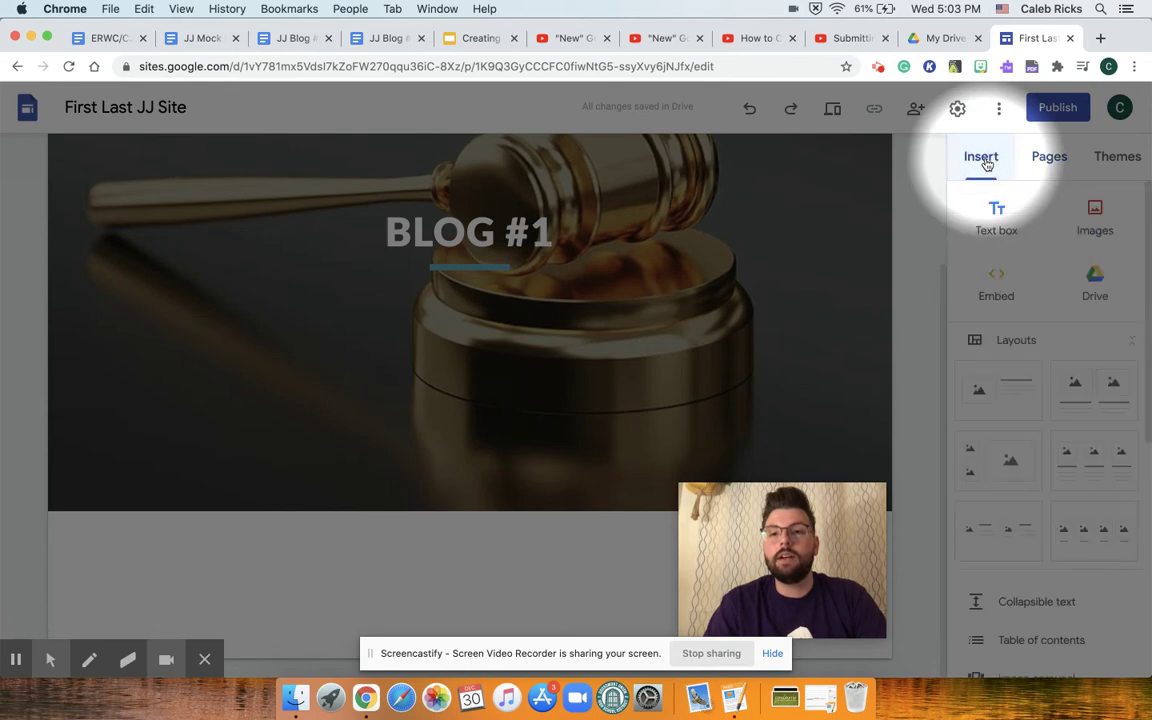
{"action": "left_click", "coordinate": [999, 214]}
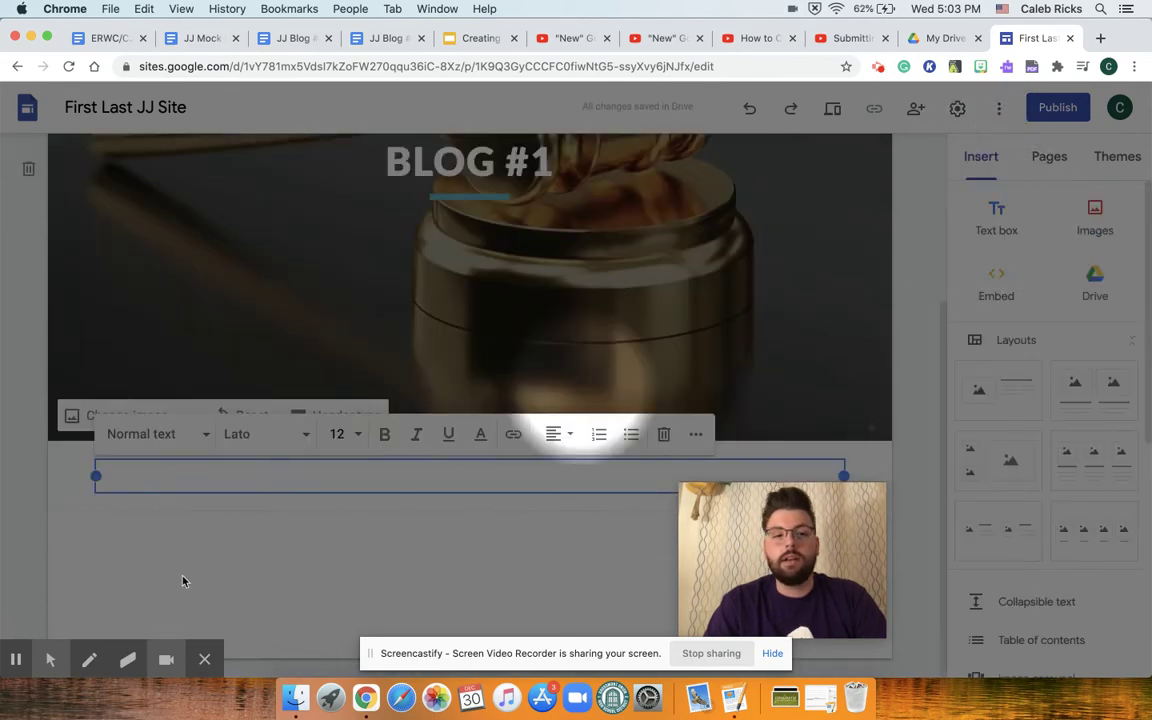
{"action": "left_click", "coordinate": [12, 641]}
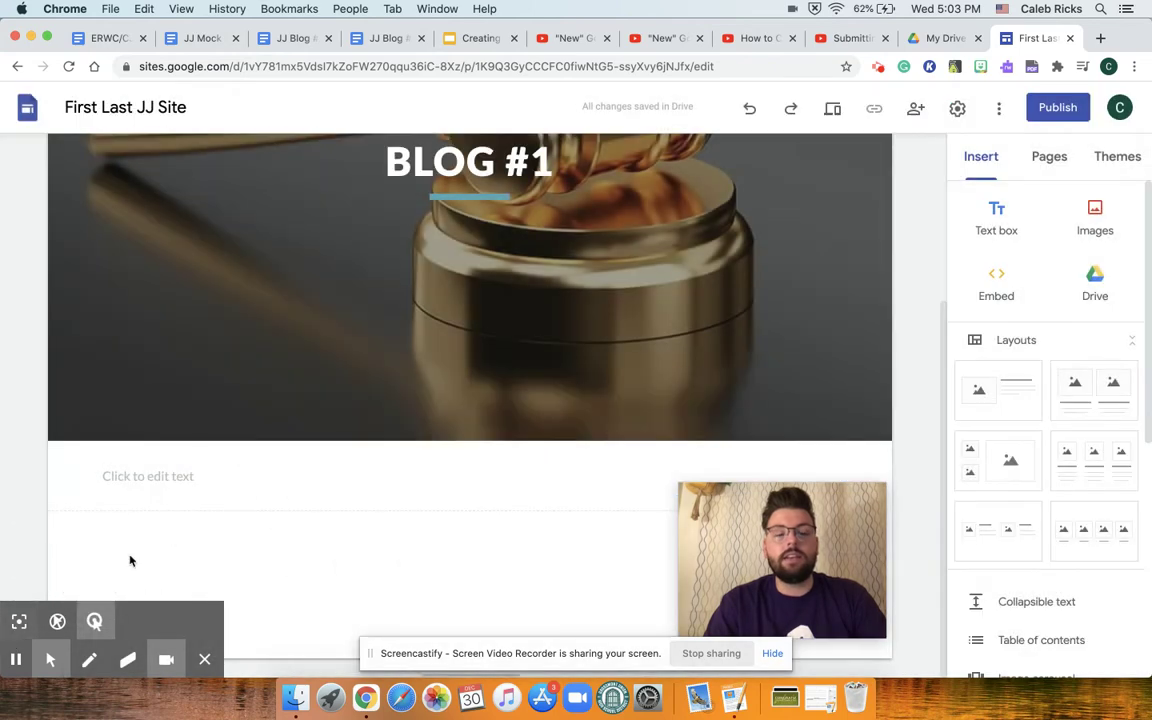
{"action": "left_click", "coordinate": [212, 484]}
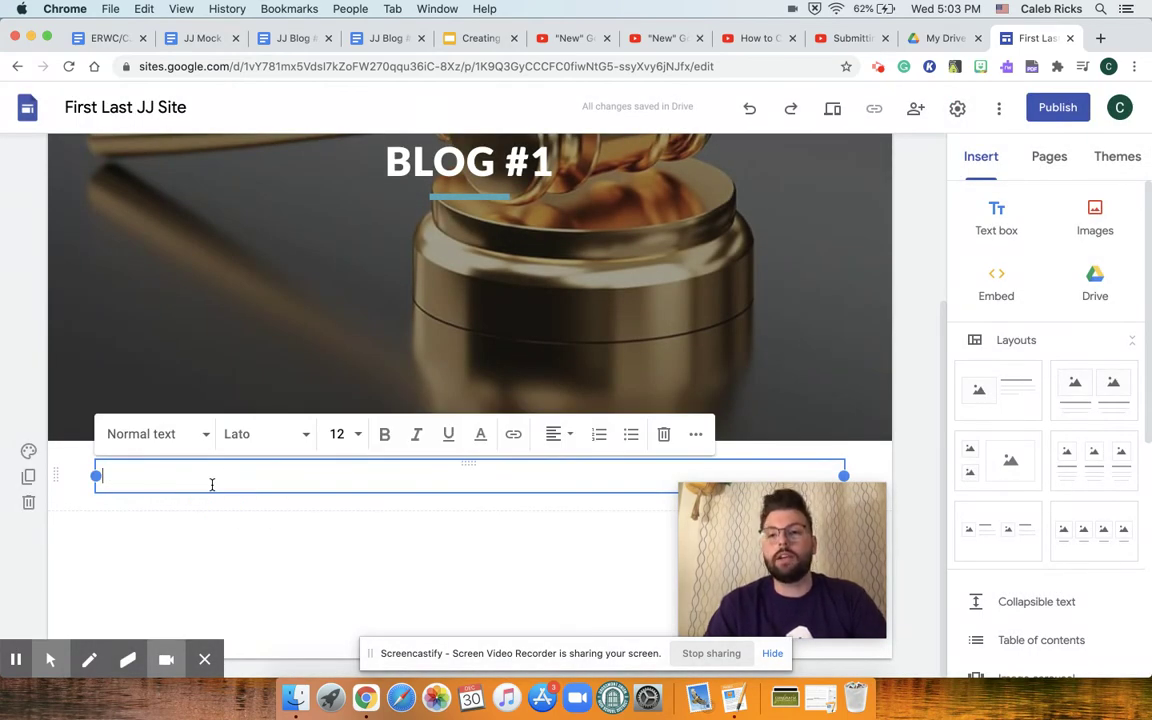
{"action": "left_click", "coordinate": [215, 560]}
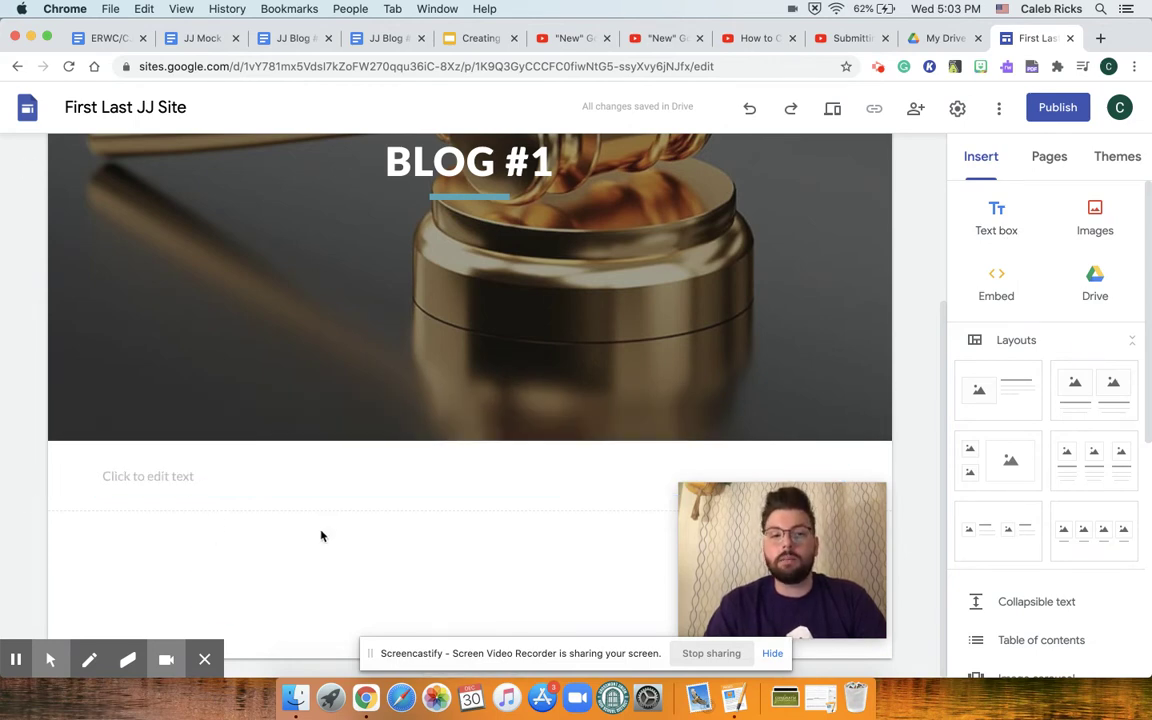
{"action": "left_click", "coordinate": [303, 468]}
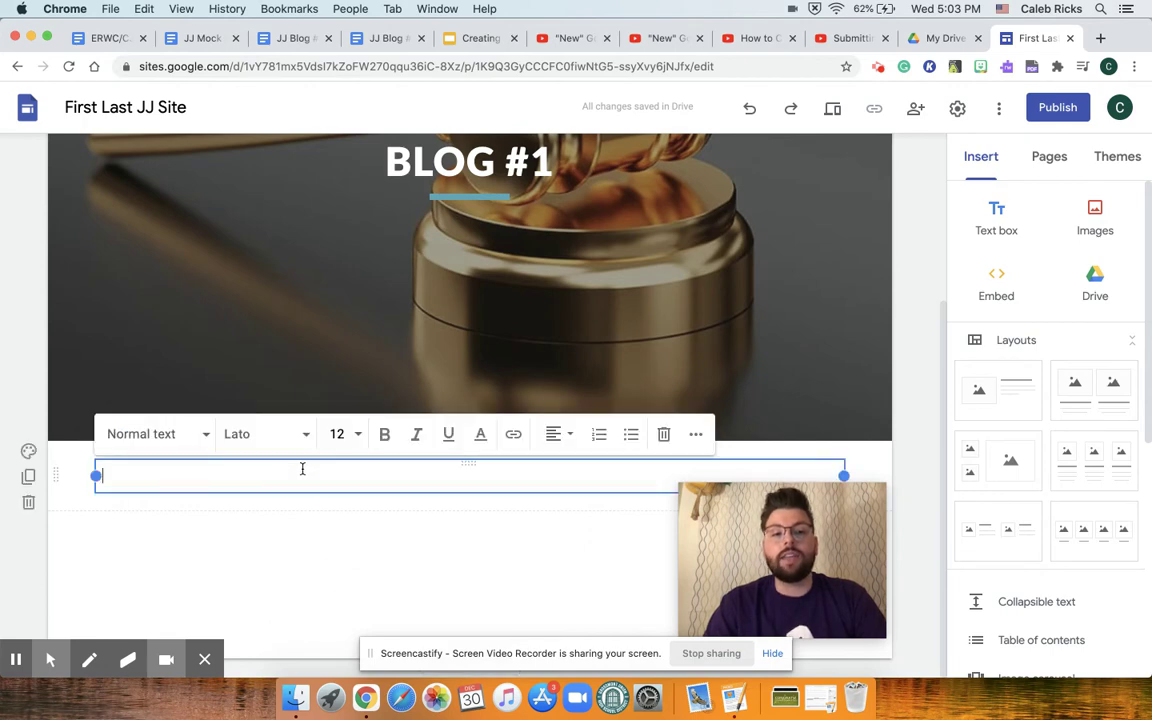
Look at the font and alignment options available for the Blog #1 text box
{"action": "left_click", "coordinate": [304, 434]}
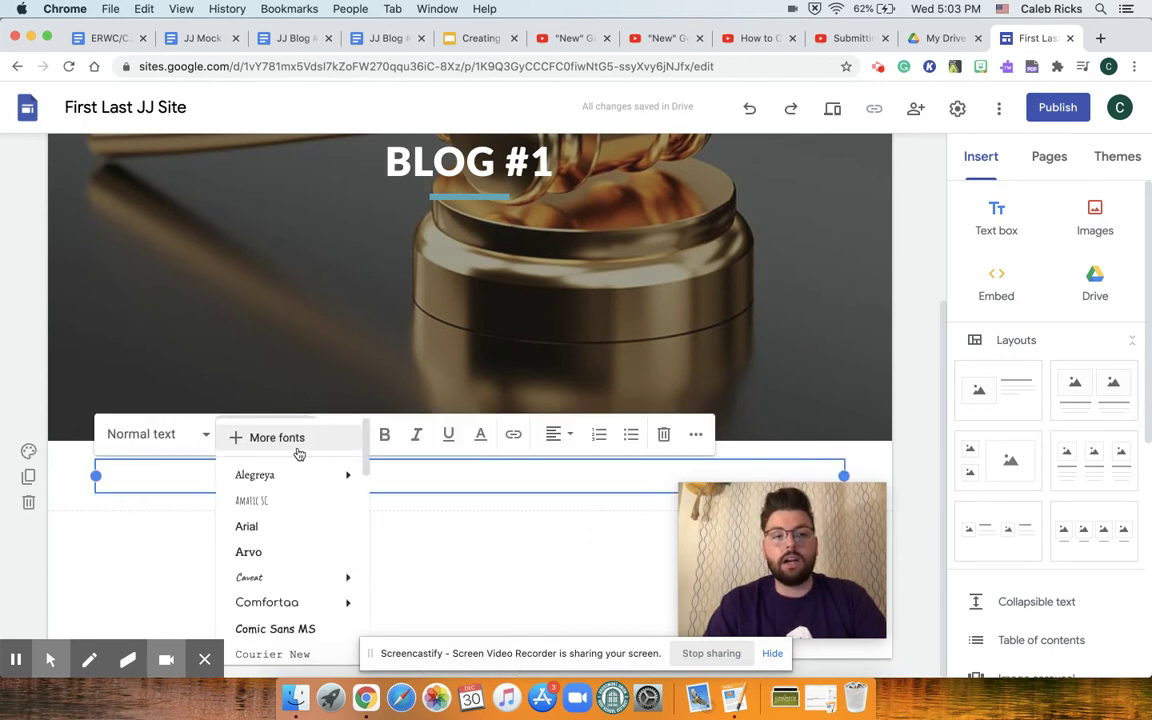
{"action": "left_click", "coordinate": [580, 542]}
{"action": "left_click", "coordinate": [527, 482]}
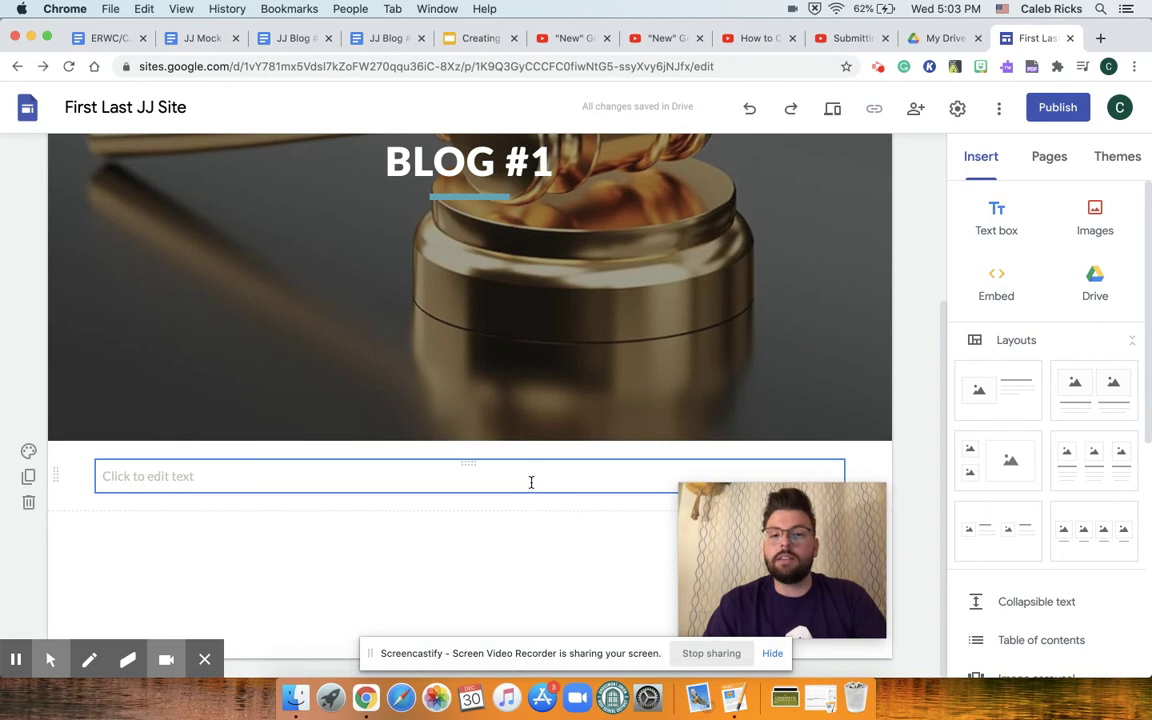
{"action": "left_click", "coordinate": [560, 435]}
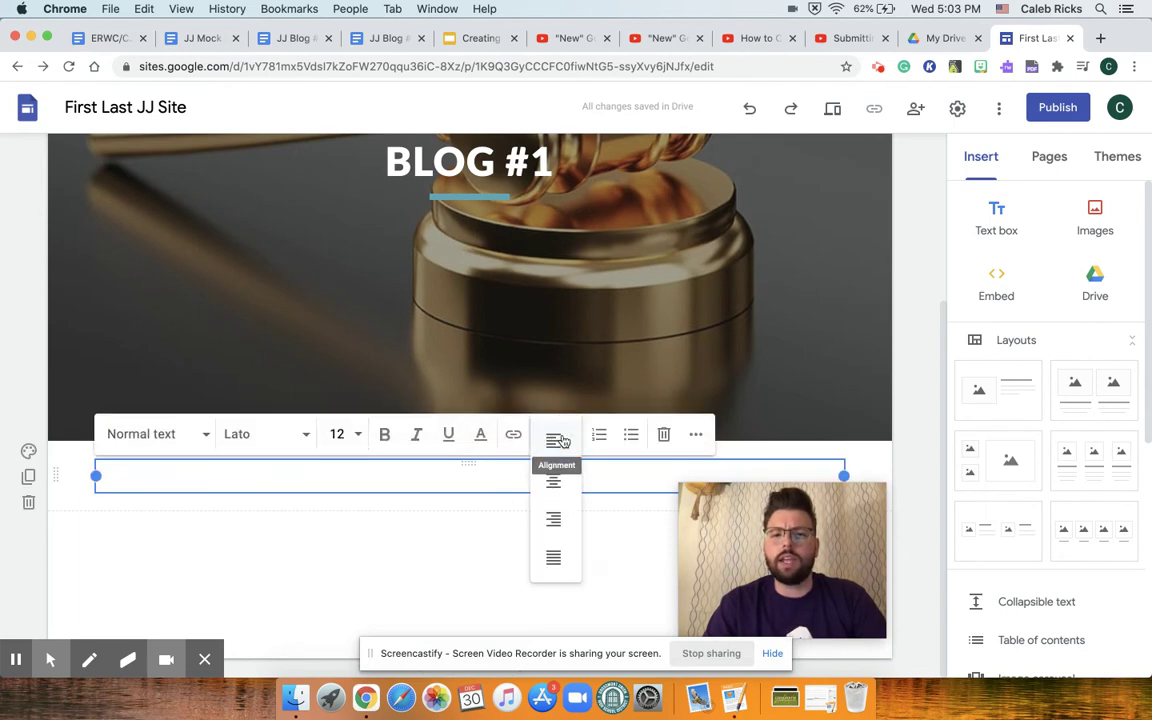
{"action": "left_click", "coordinate": [326, 567]}
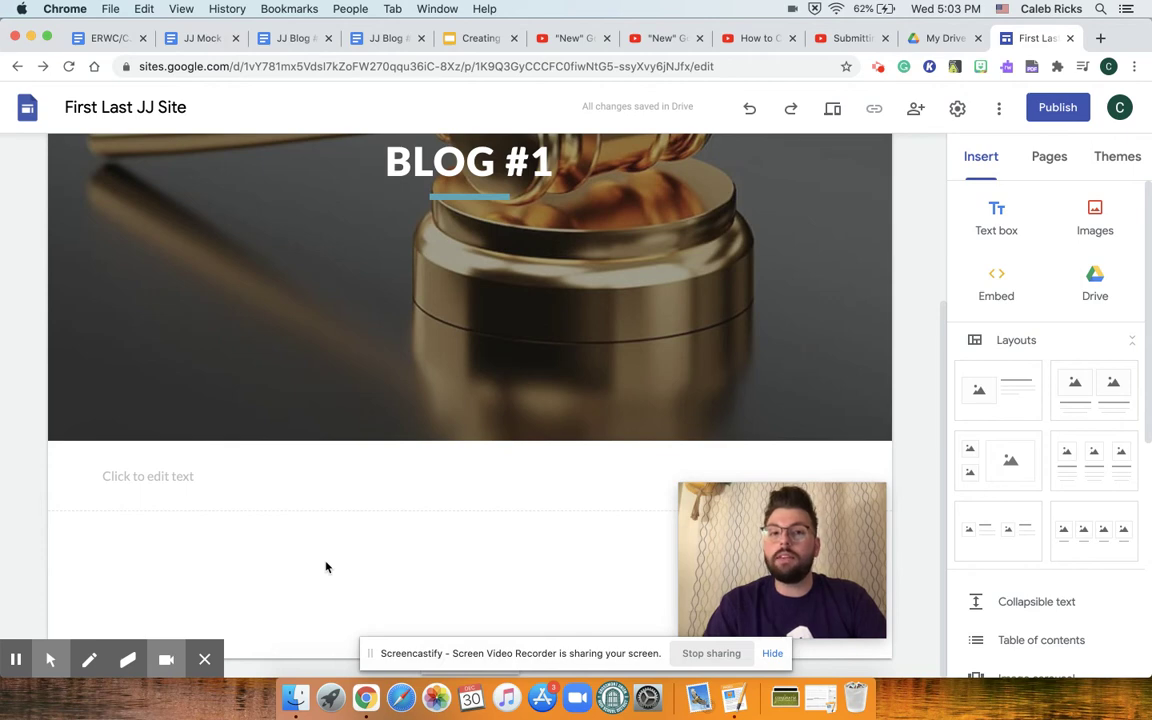
Insert an empty text box below the header on the Blog #2 page
{"action": "left_click", "coordinate": [1052, 154]}
{"action": "left_click", "coordinate": [1005, 309]}
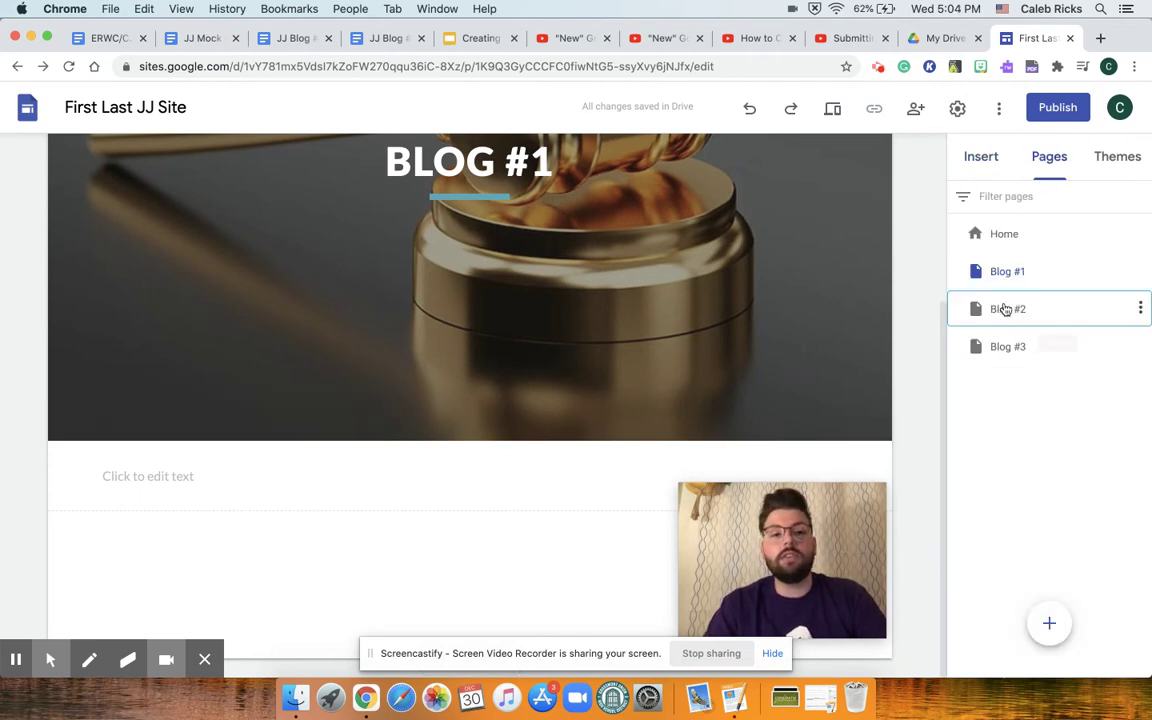
{"action": "scroll", "coordinate": [400, 486], "scroll_direction": "down", "scroll_amount": 3}
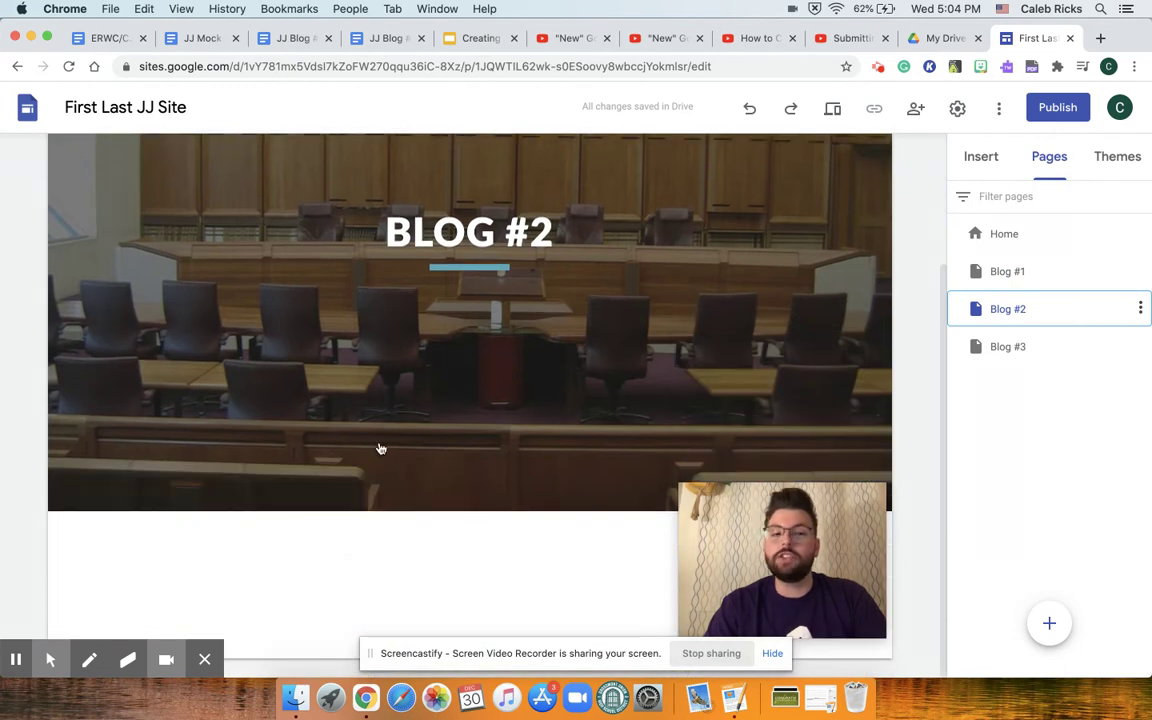
{"action": "scroll", "coordinate": [288, 563], "scroll_direction": "down", "scroll_amount": 1}
{"action": "left_click", "coordinate": [981, 160]}
{"action": "left_click", "coordinate": [991, 220]}
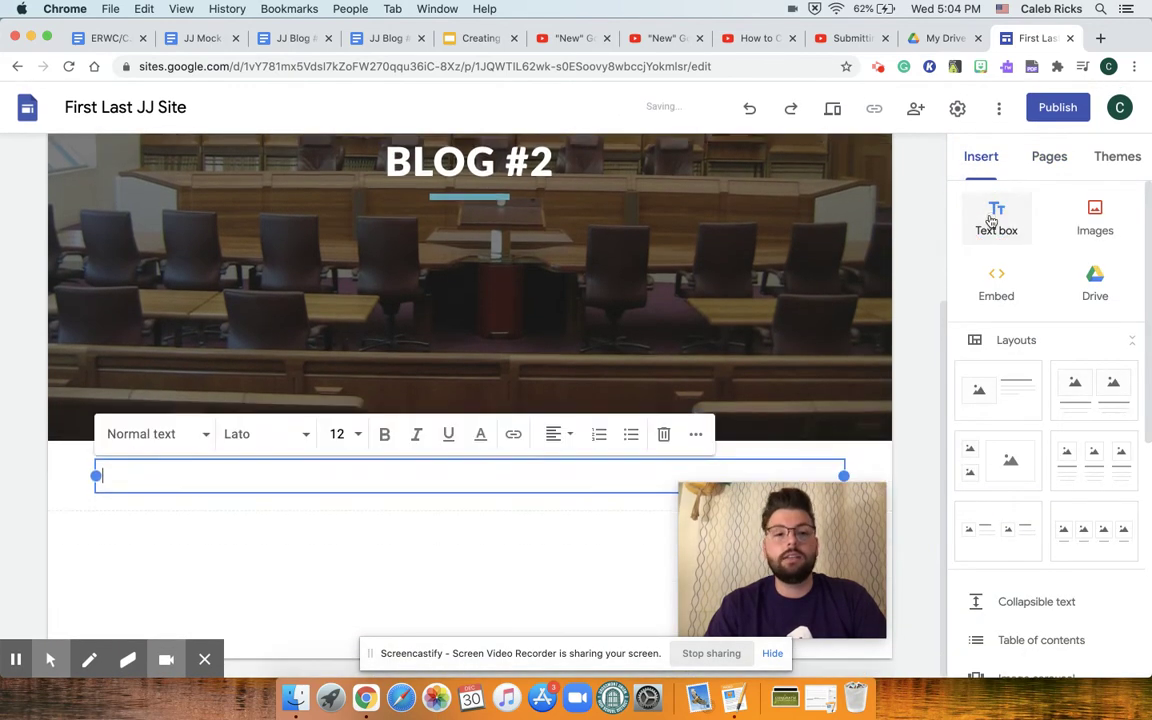
Insert an empty text box below the header on the Blog #3 page
{"action": "left_click", "coordinate": [1049, 158]}
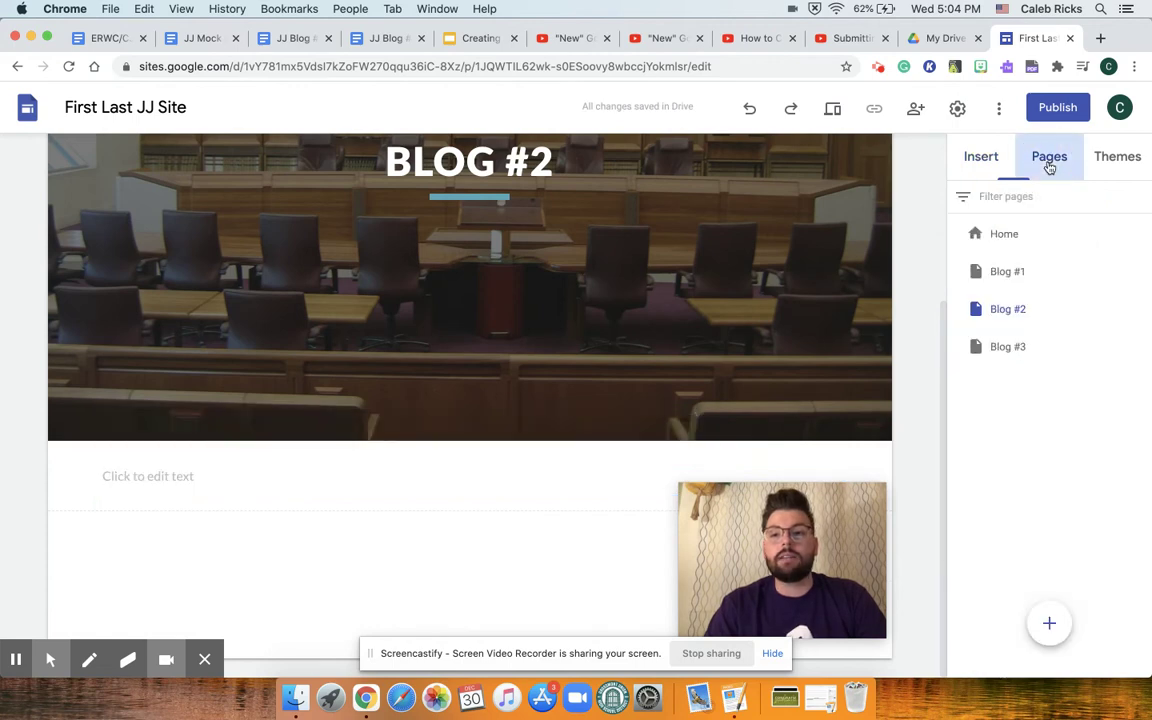
{"action": "left_click", "coordinate": [1008, 345]}
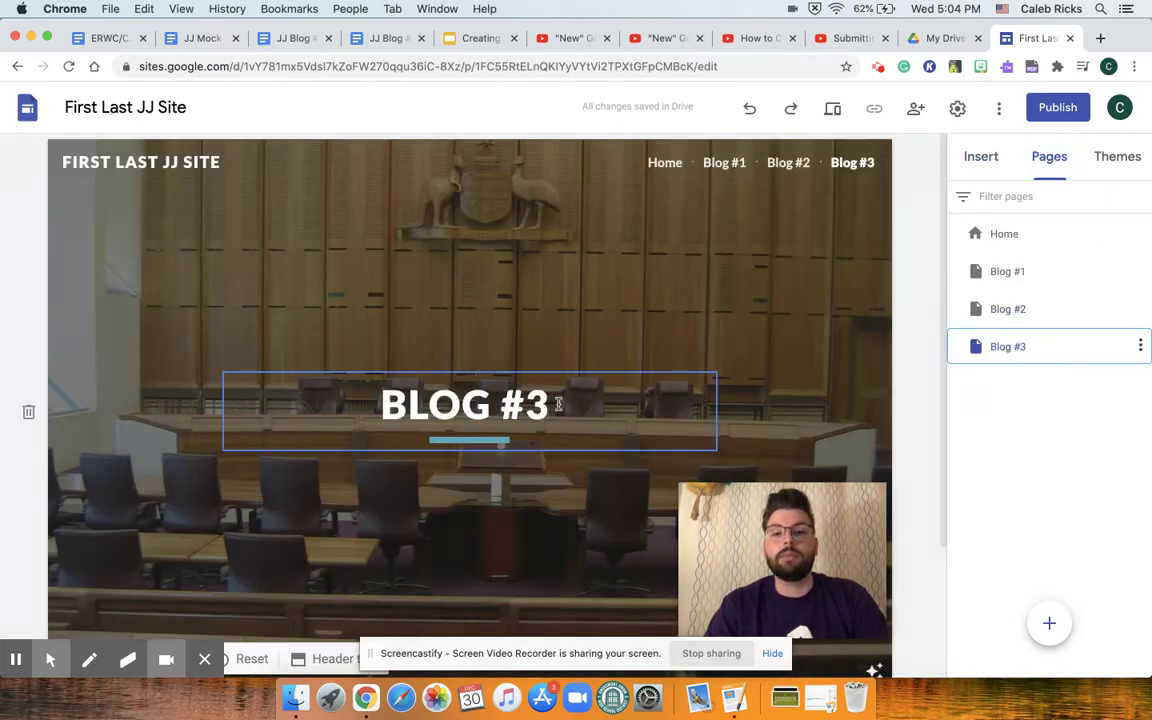
{"action": "left_click", "coordinate": [971, 166]}
{"action": "left_click", "coordinate": [996, 215]}
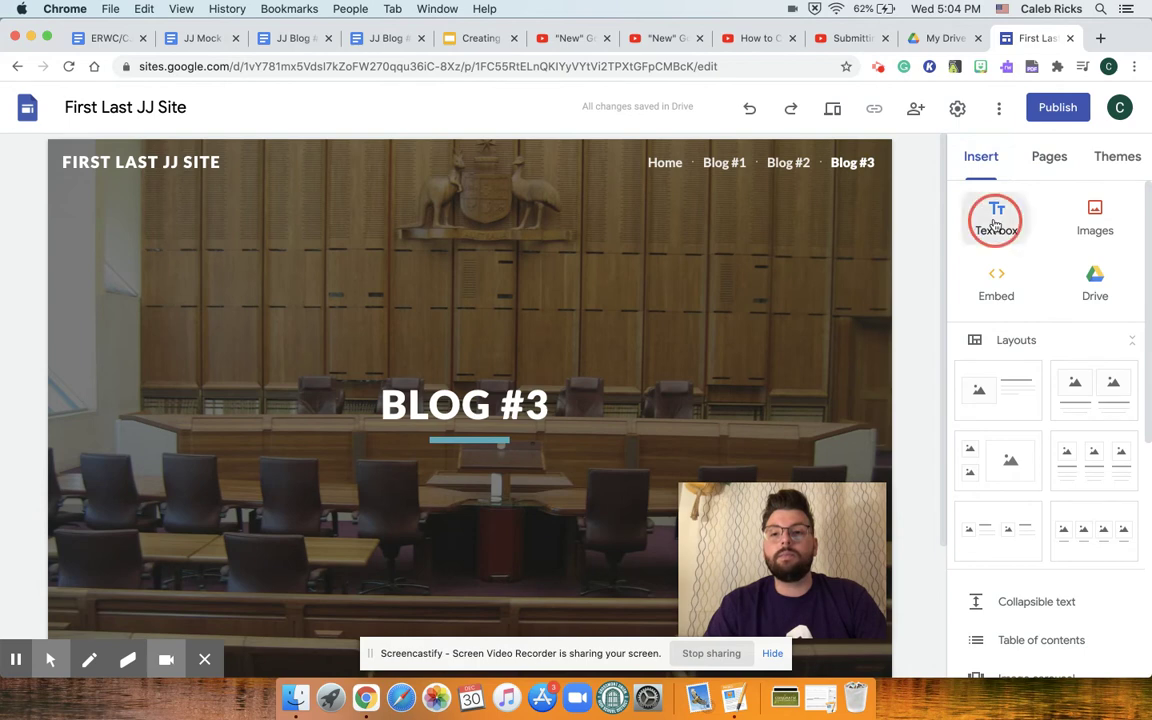
{"action": "left_click", "coordinate": [306, 597]}
{"action": "left_click", "coordinate": [206, 476]}
{"action": "left_click", "coordinate": [212, 546]}
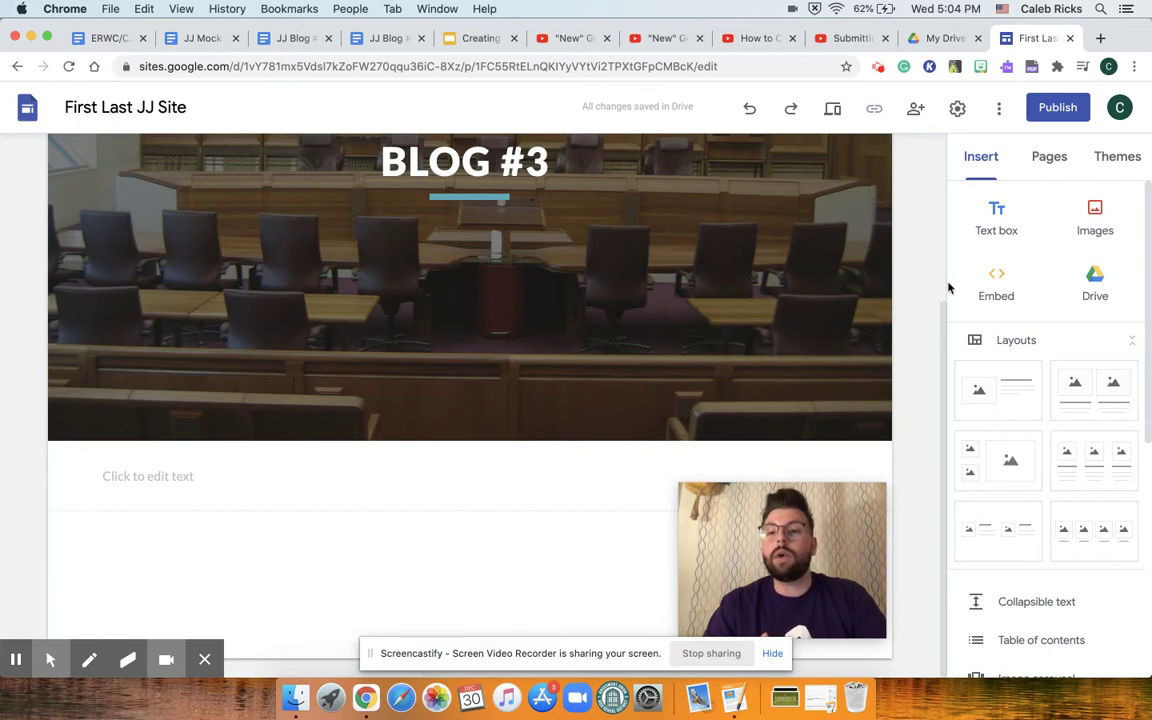
Add the layout with two small stacked image placeholders beside one large placeholder below the Blog #3 text box
{"action": "scroll", "coordinate": [1039, 402], "scroll_direction": "down", "scroll_amount": 5}
{"action": "scroll", "coordinate": [1040, 401], "scroll_direction": "down", "scroll_amount": 4}
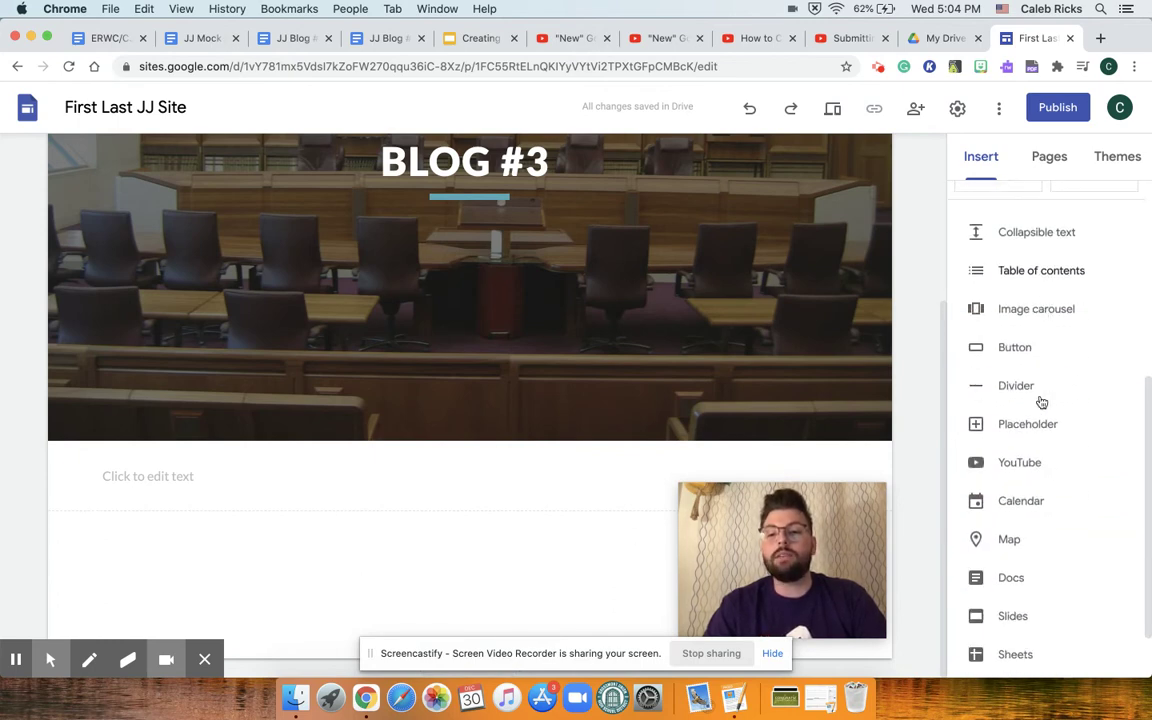
{"action": "scroll", "coordinate": [1041, 402], "scroll_direction": "up", "scroll_amount": 10}
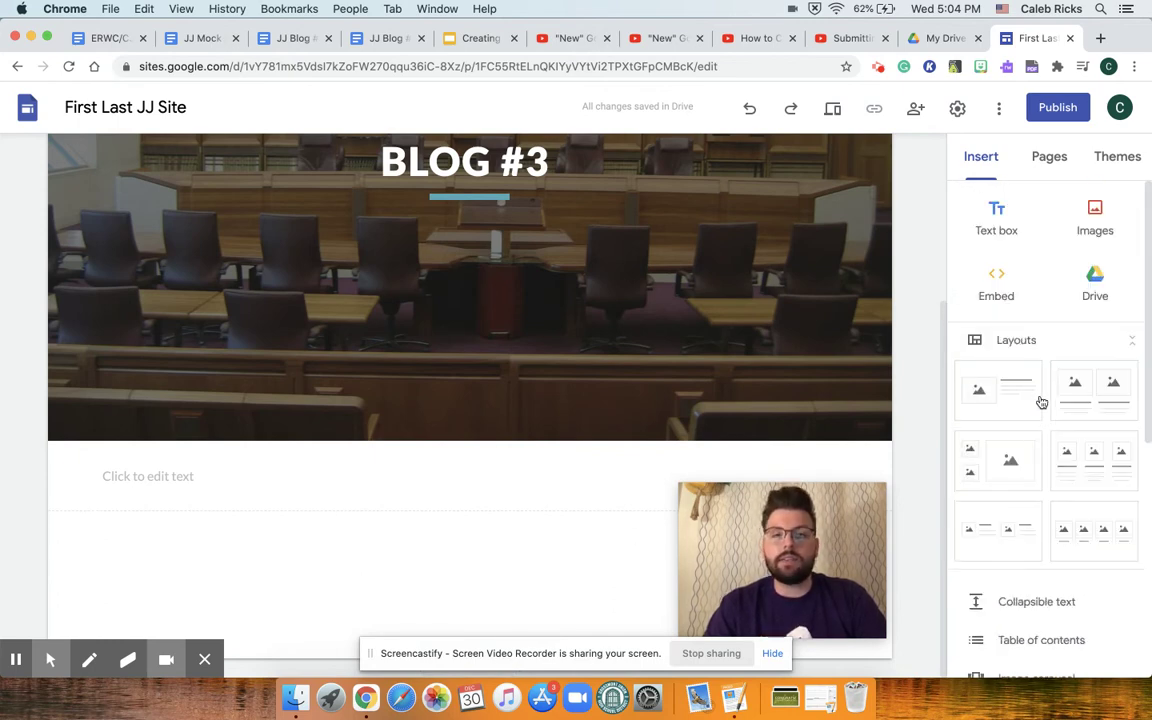
{"action": "left_click", "coordinate": [1017, 472]}
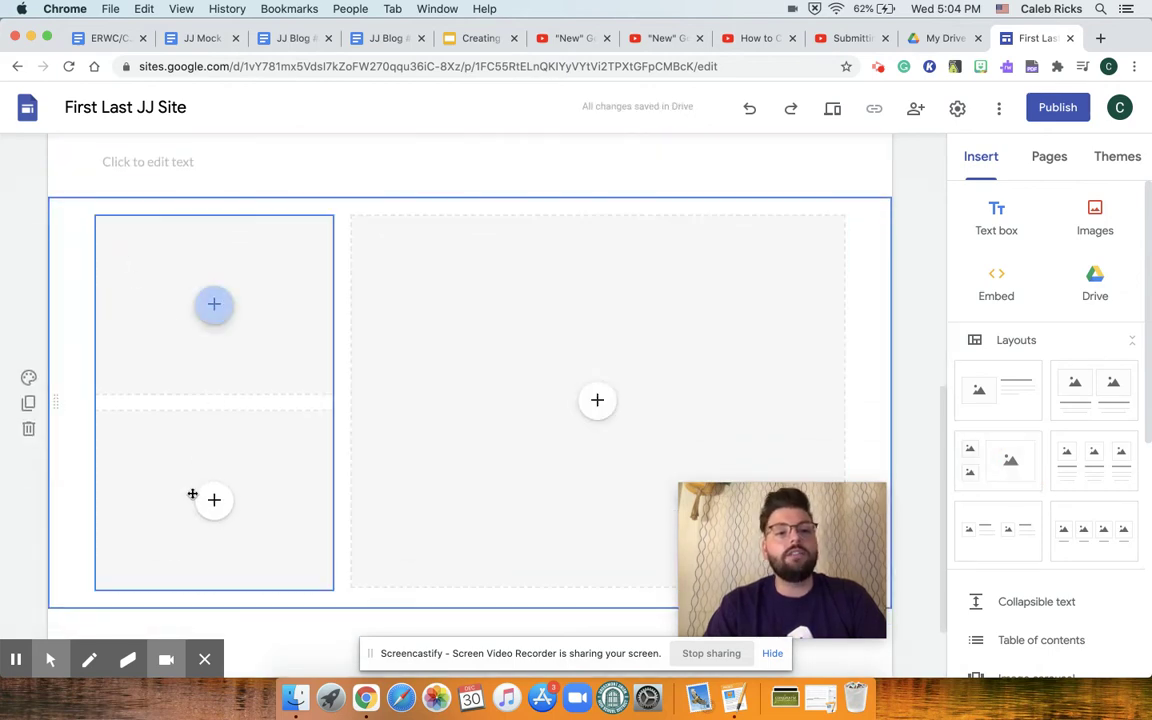
Add the layout with two side-by-side images and captions below the image collage on the Blog #3 page
{"action": "scroll", "coordinate": [393, 226], "scroll_direction": "up", "scroll_amount": 2}
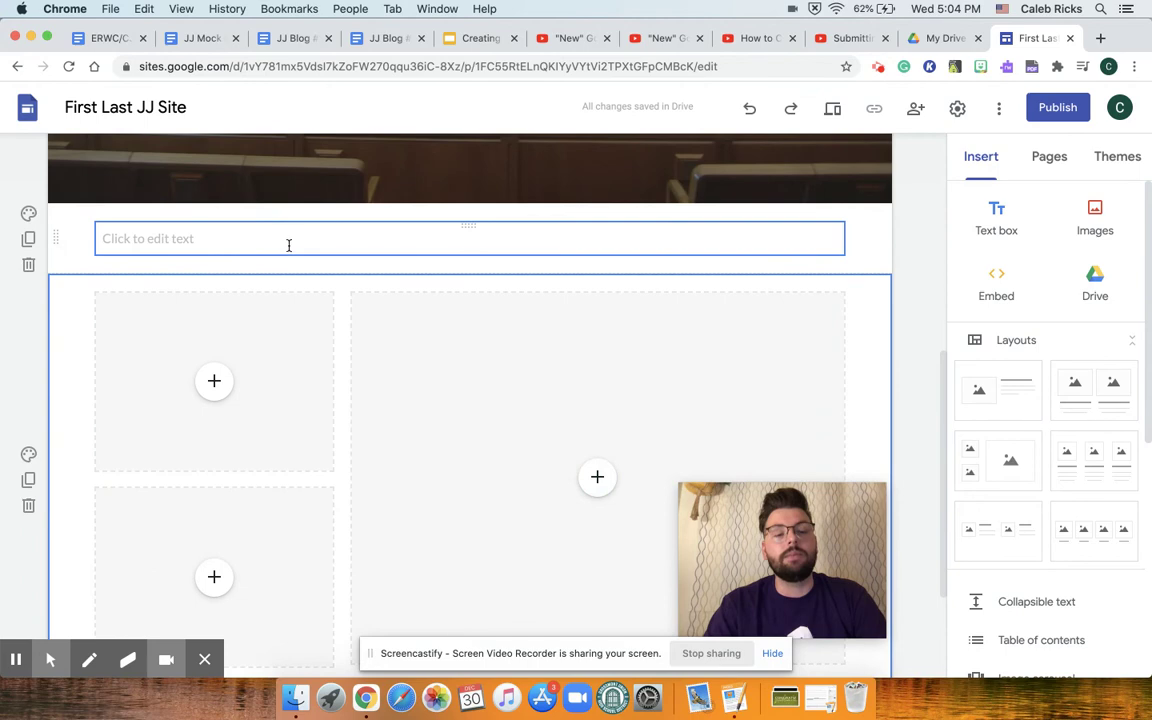
{"action": "left_click", "coordinate": [1087, 405]}
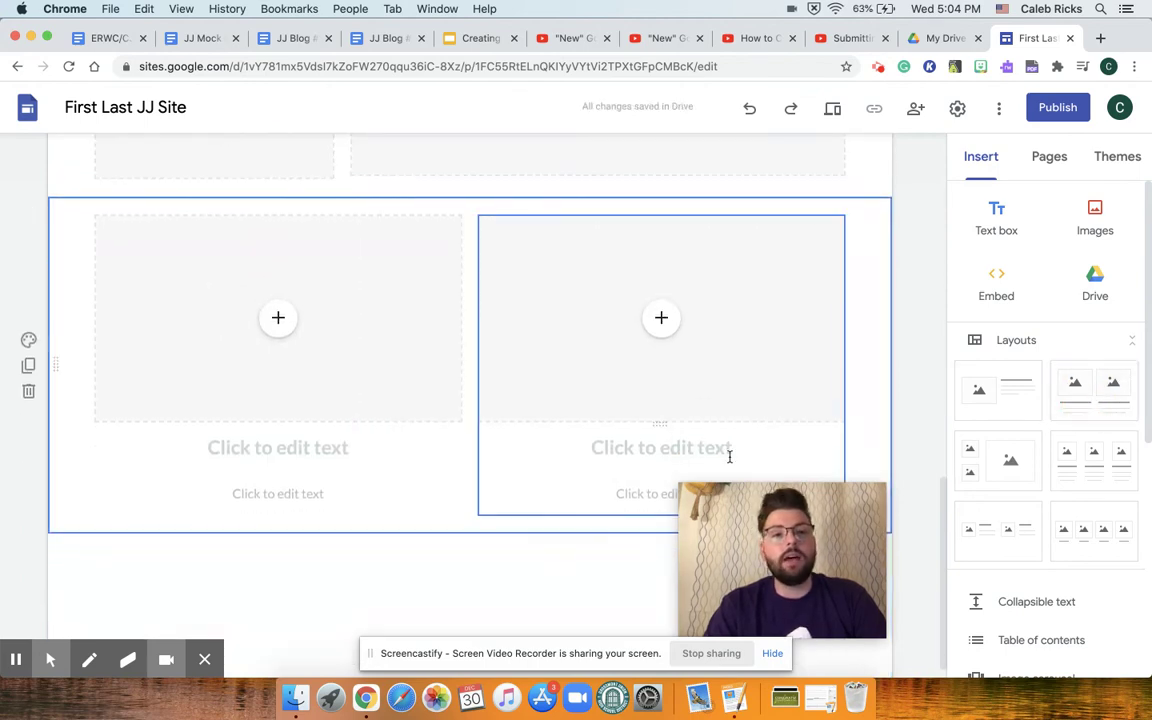
{"action": "scroll", "coordinate": [730, 457], "scroll_direction": "up", "scroll_amount": 2}
{"action": "scroll", "coordinate": [152, 344], "scroll_direction": "up", "scroll_amount": 5}
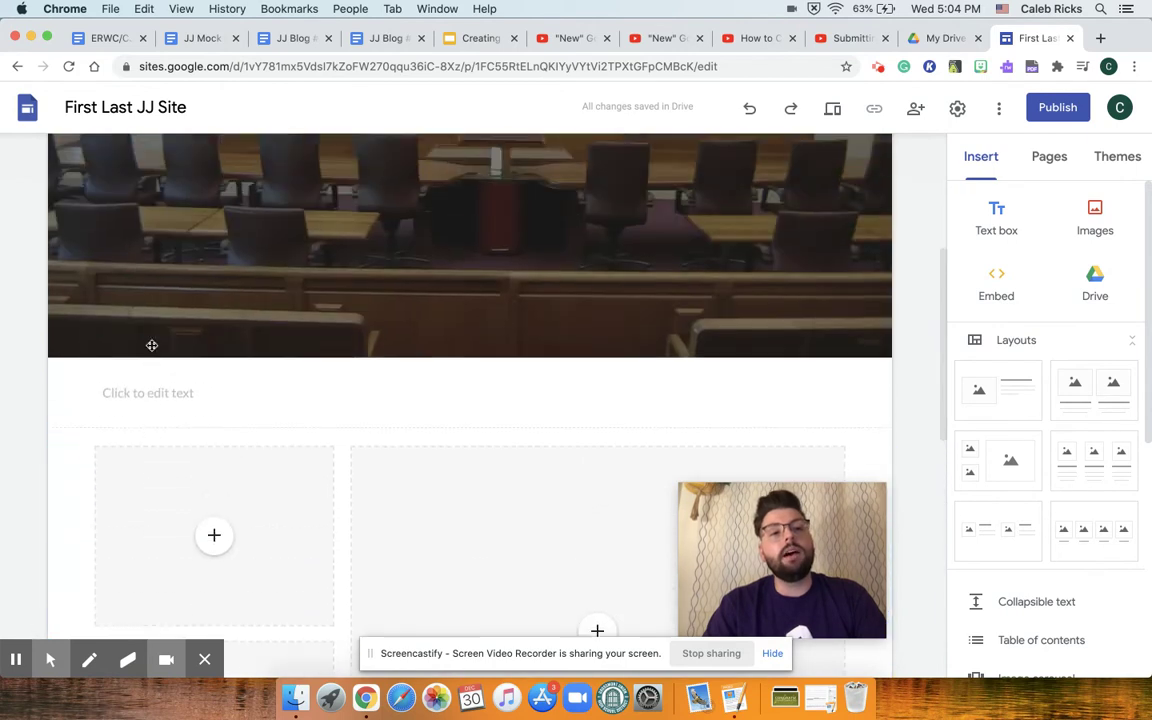
Delete the image collage section and the two-column image layout section below the Blog #3 text box
{"action": "scroll", "coordinate": [152, 349], "scroll_direction": "down", "scroll_amount": 2}
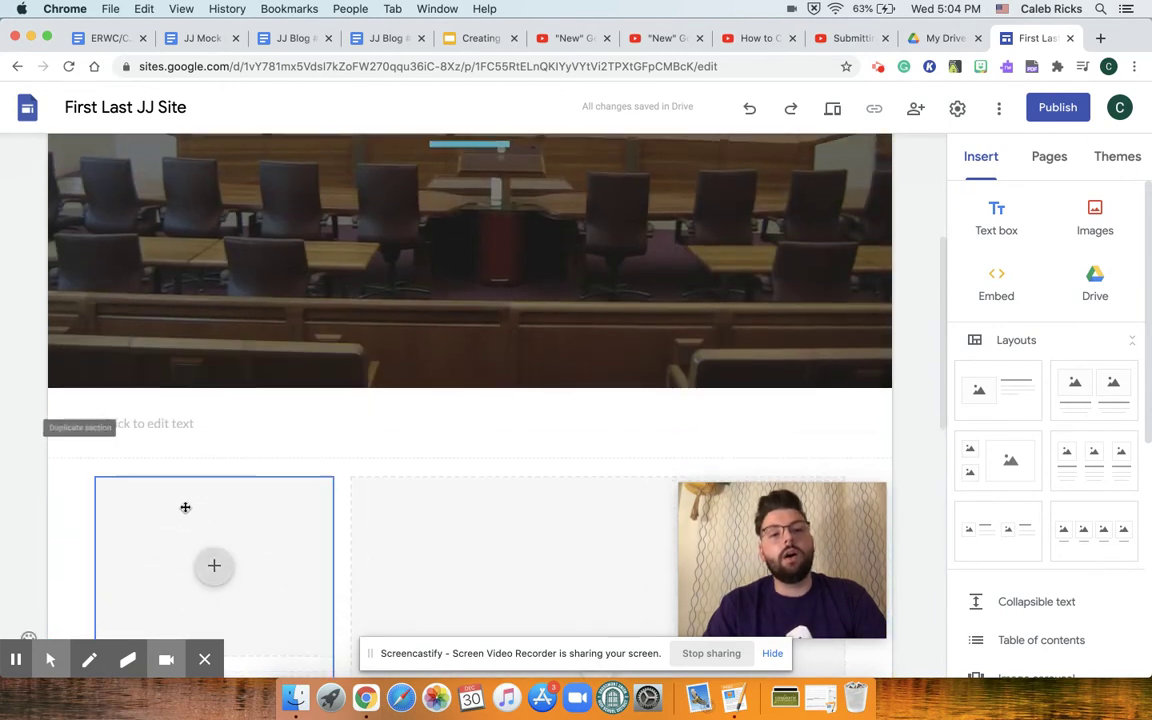
{"action": "scroll", "coordinate": [185, 506], "scroll_direction": "down", "scroll_amount": 3}
{"action": "scroll", "coordinate": [201, 495], "scroll_direction": "down", "scroll_amount": 1}
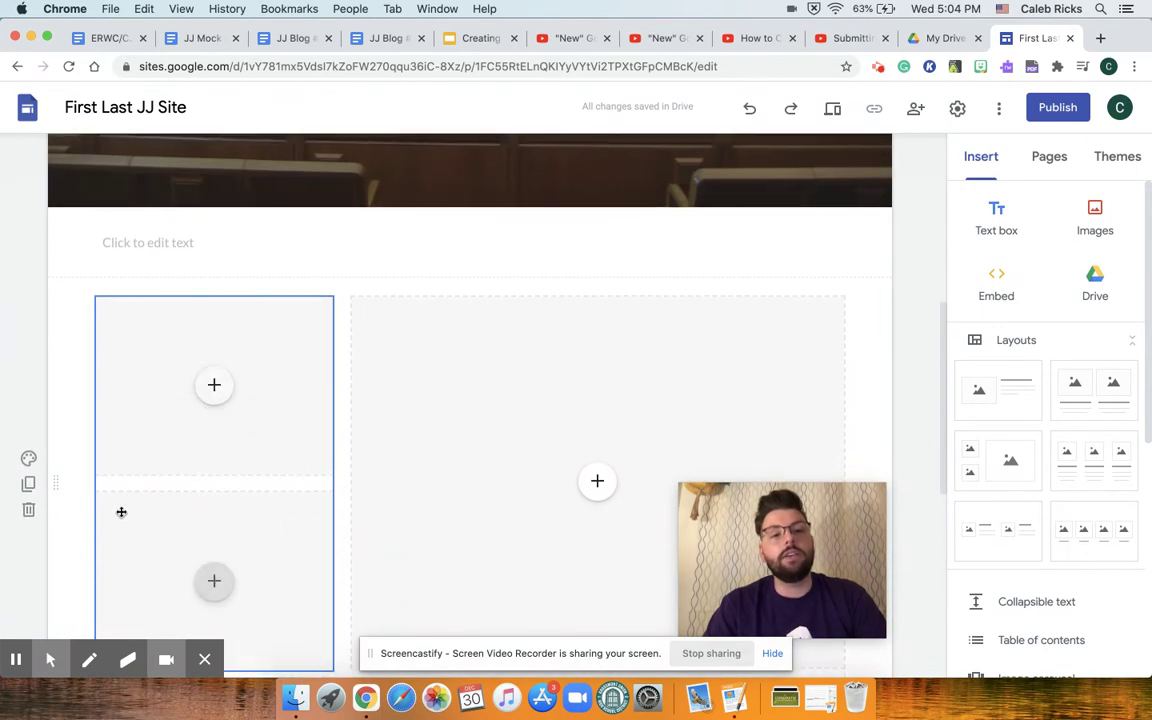
{"action": "left_click", "coordinate": [27, 511]}
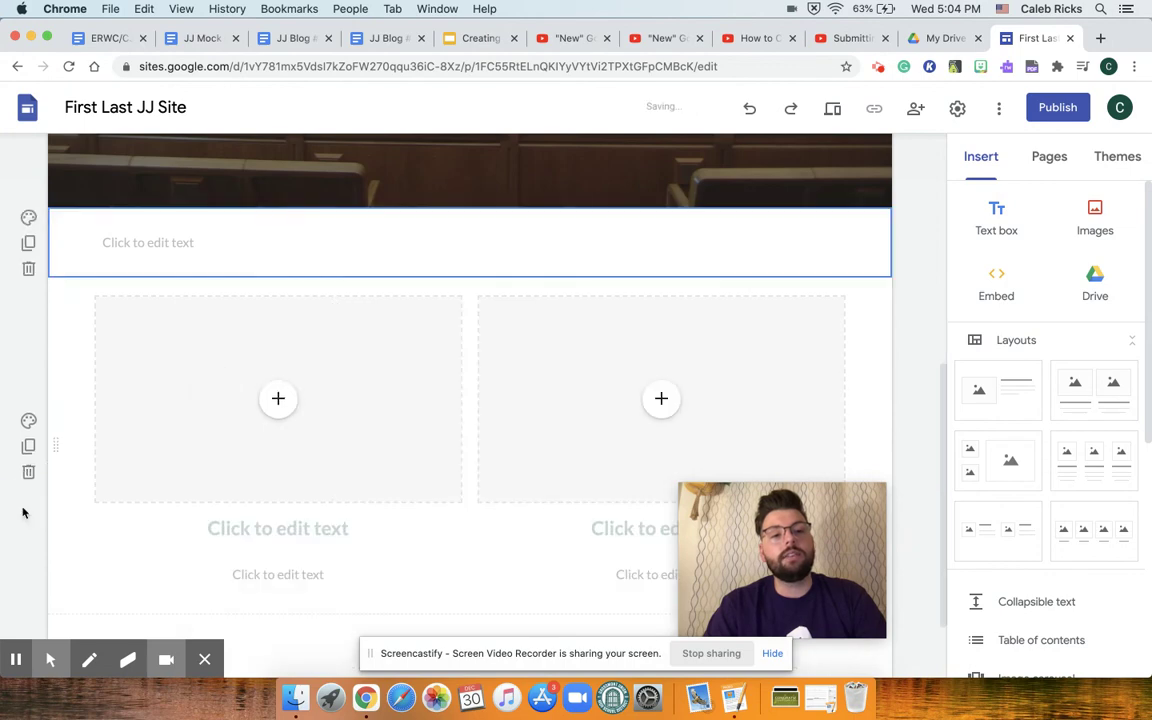
{"action": "left_click", "coordinate": [27, 475]}
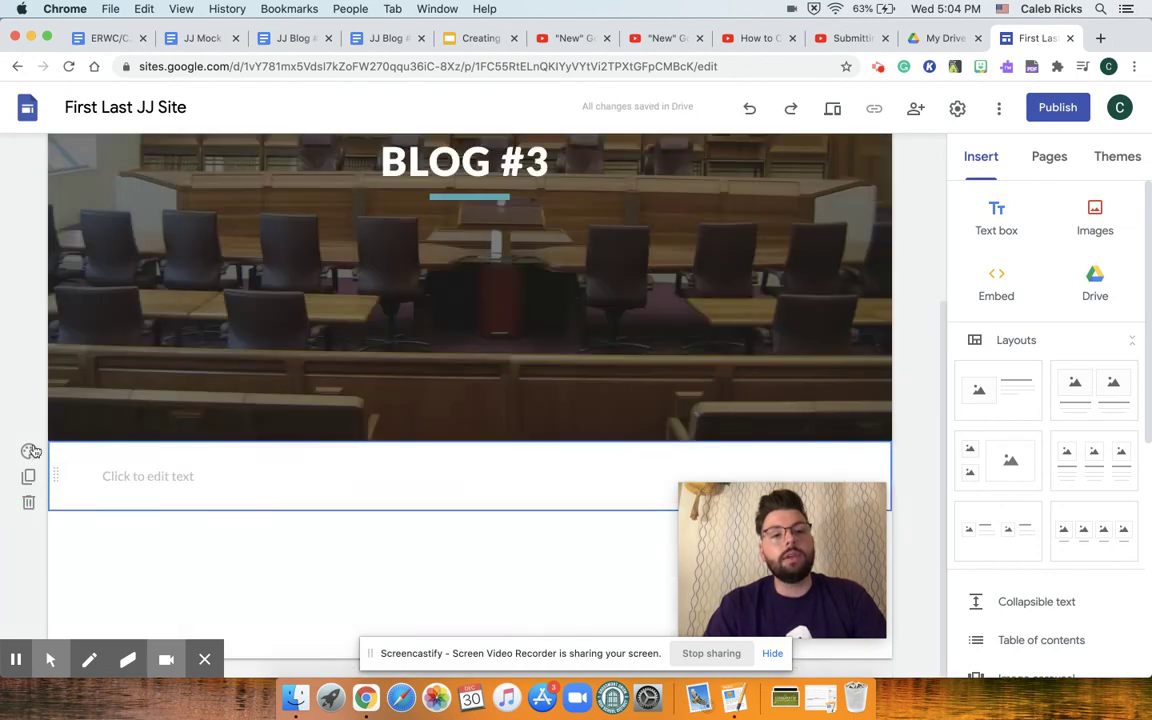
Set the background of the Blog #3 text box section to Emphasis 2
{"action": "left_click", "coordinate": [29, 452]}
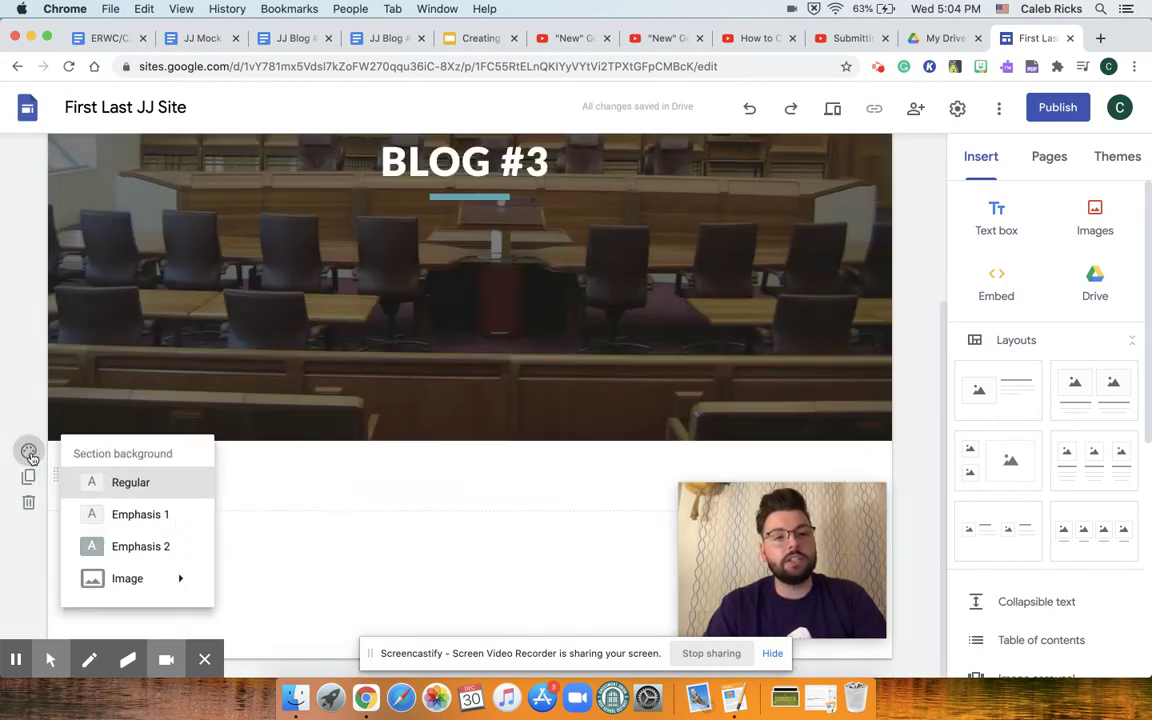
{"action": "left_click", "coordinate": [168, 545]}
{"action": "left_click", "coordinate": [186, 473]}
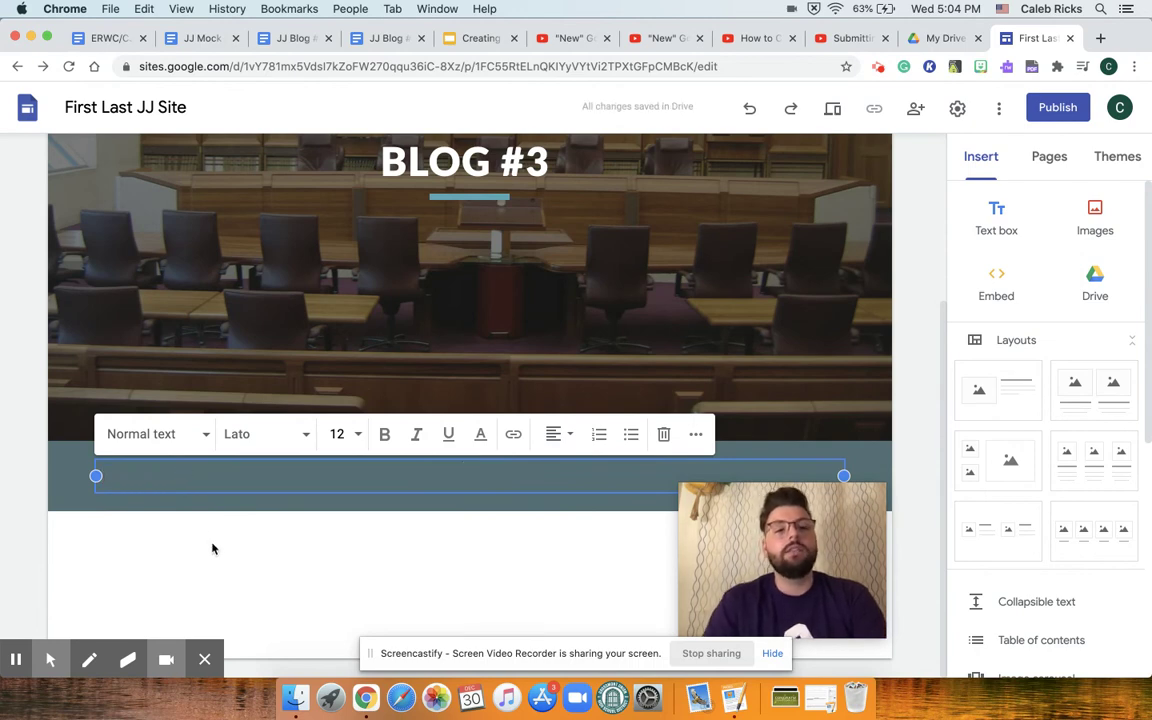
{"action": "left_click", "coordinate": [200, 575]}
Set the background of the Blog #3 text box section to Emphasis 1
{"action": "mouse_move", "coordinate": [33, 455]}
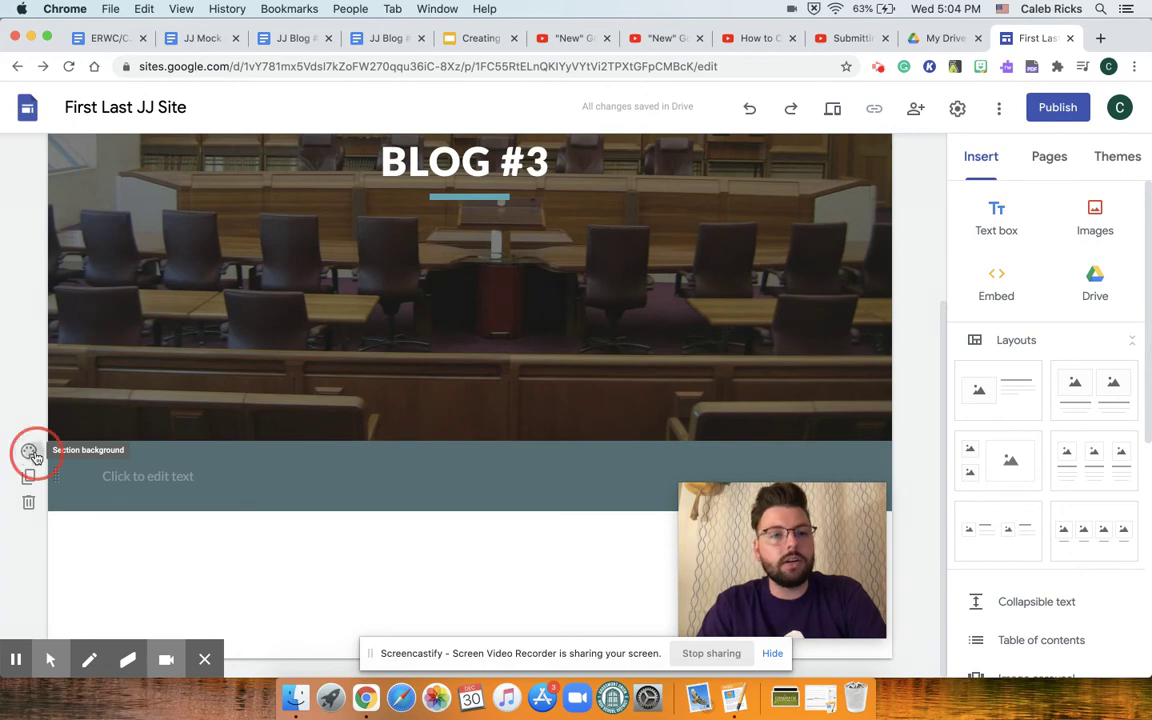
{"action": "left_click", "coordinate": [30, 453]}
{"action": "mouse_move", "coordinate": [176, 580]}
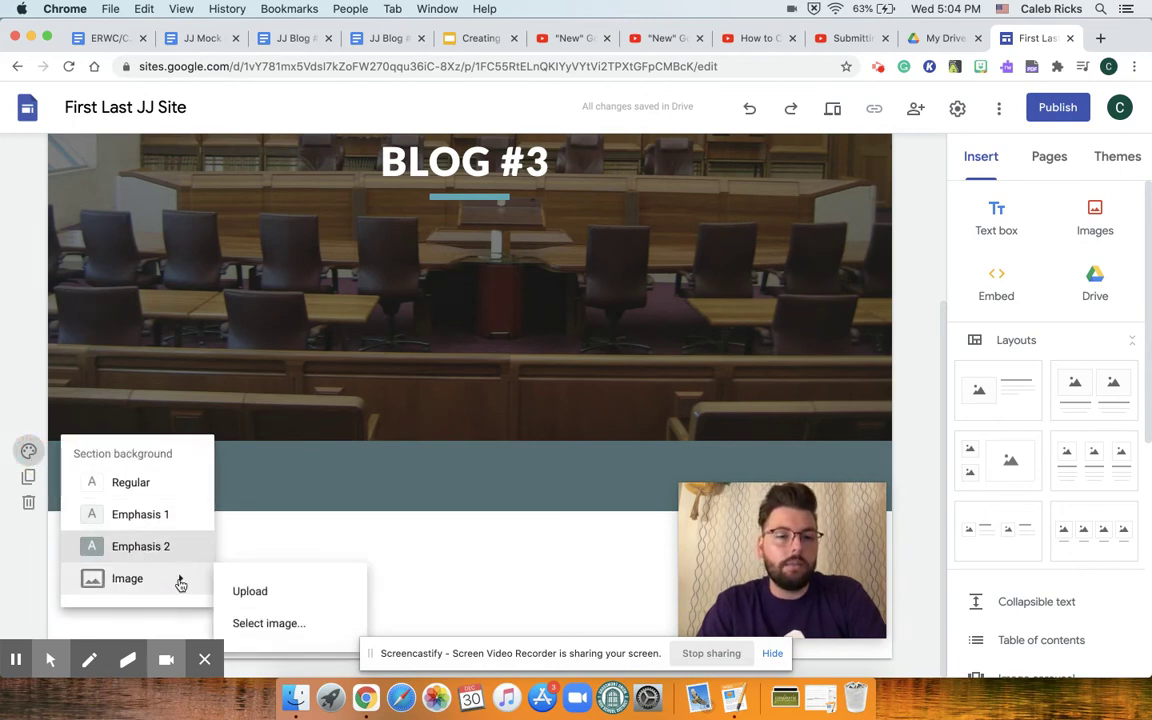
{"action": "left_click", "coordinate": [88, 514]}
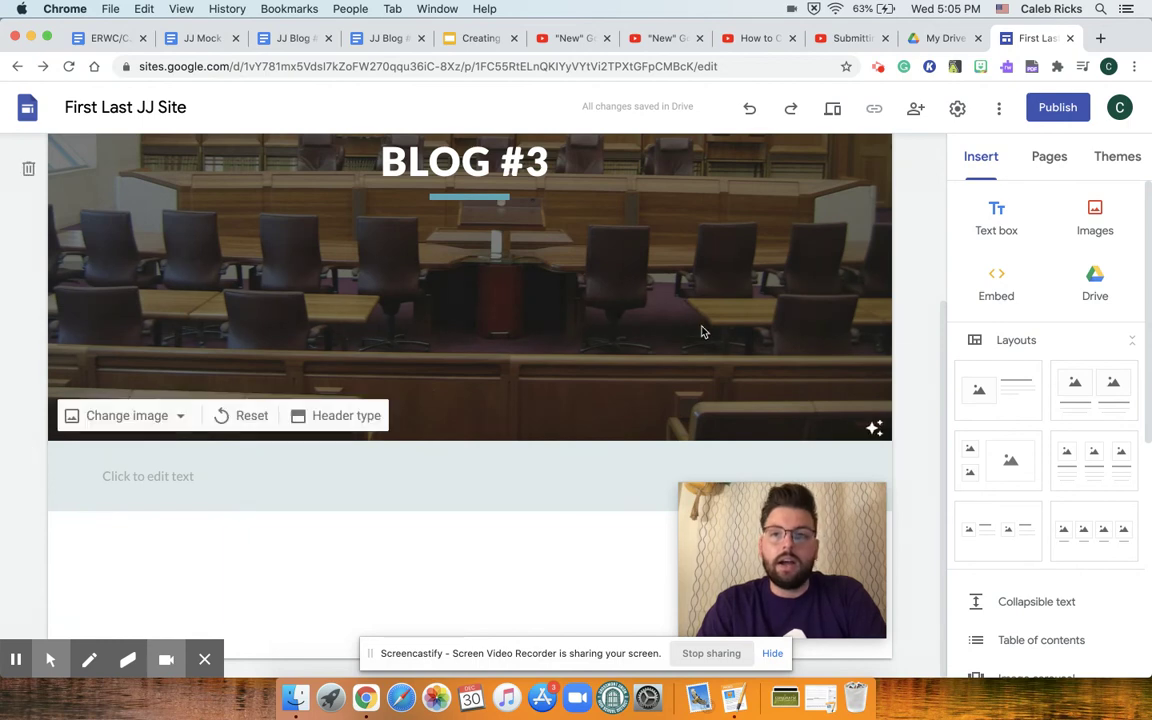
Try the purple, green and blue colours of the Aristotle theme, finishing with the brown one
{"action": "left_click", "coordinate": [1121, 164]}
{"action": "left_click", "coordinate": [1056, 369]}
{"action": "left_click", "coordinate": [1031, 369]}
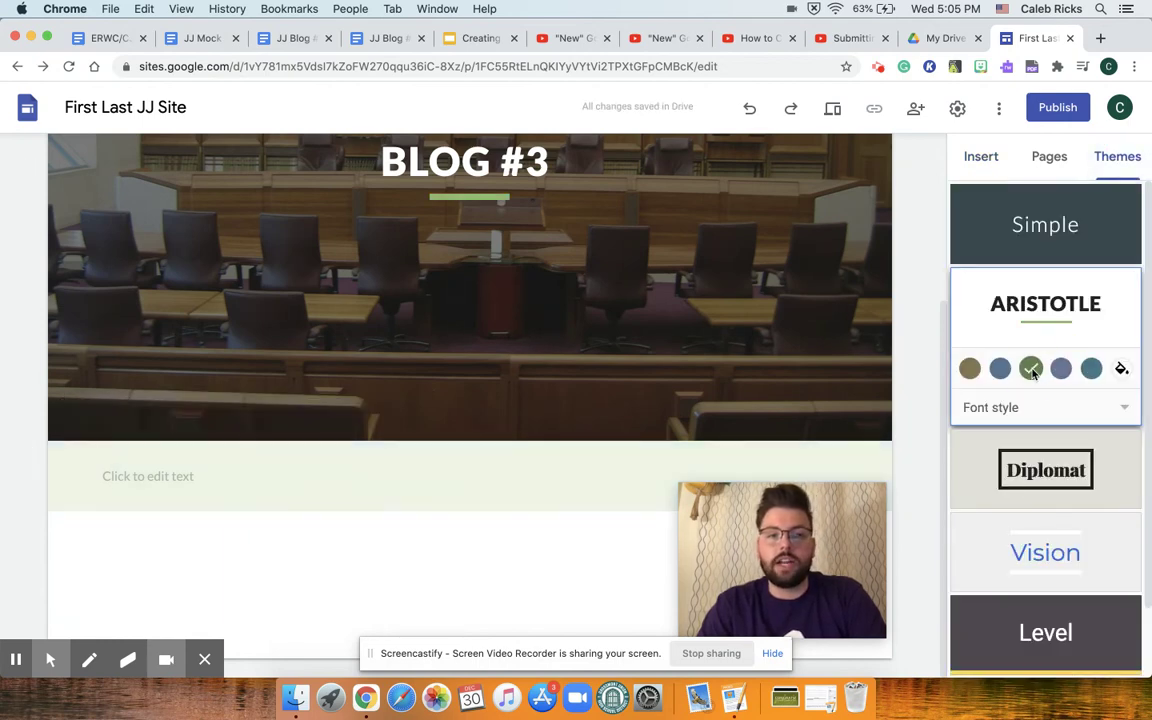
{"action": "left_click", "coordinate": [1000, 370]}
{"action": "left_click", "coordinate": [970, 369]}
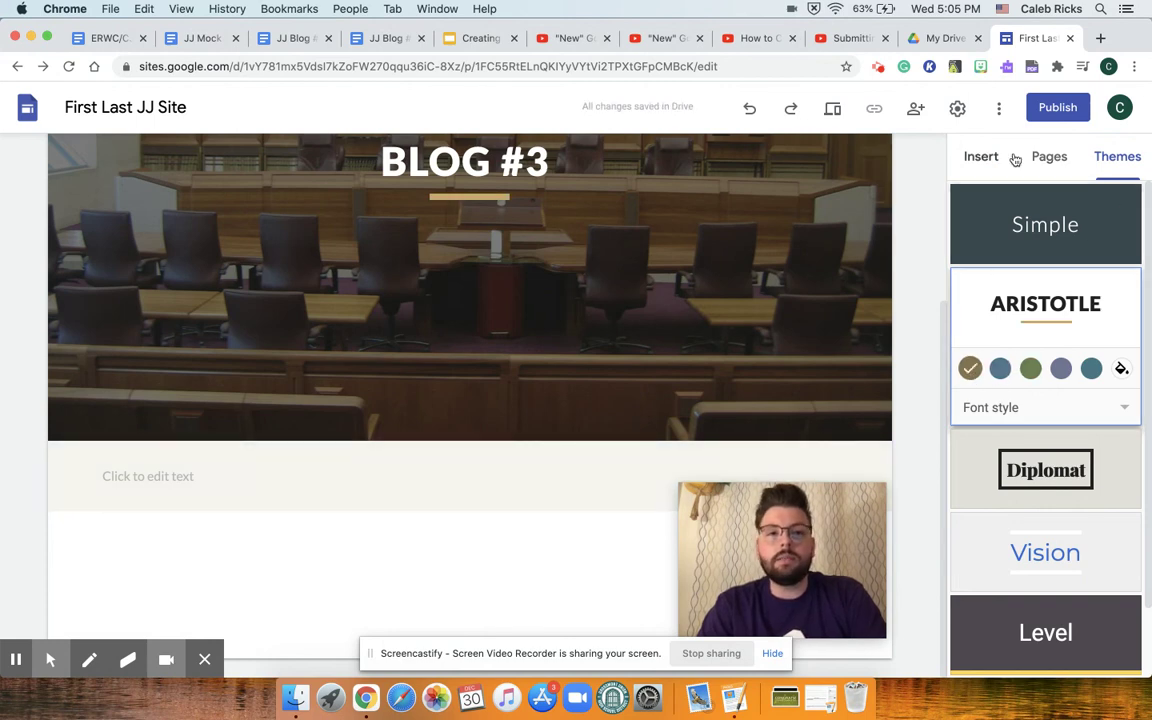
Switch from the Blog #3 page to the site's Home page
{"action": "scroll", "coordinate": [815, 265], "scroll_direction": "up", "scroll_amount": 3}
{"action": "left_click_drag", "start_coordinate": [789, 553], "coordinate": [1040, 587]}
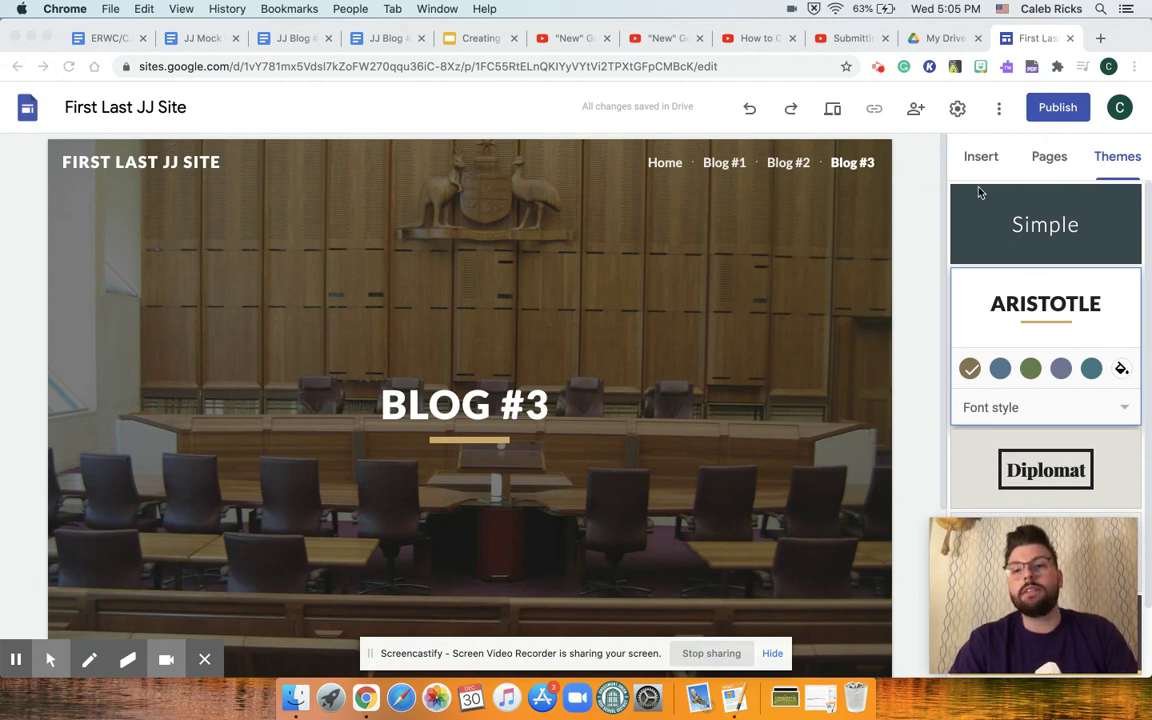
{"action": "left_click", "coordinate": [1057, 163]}
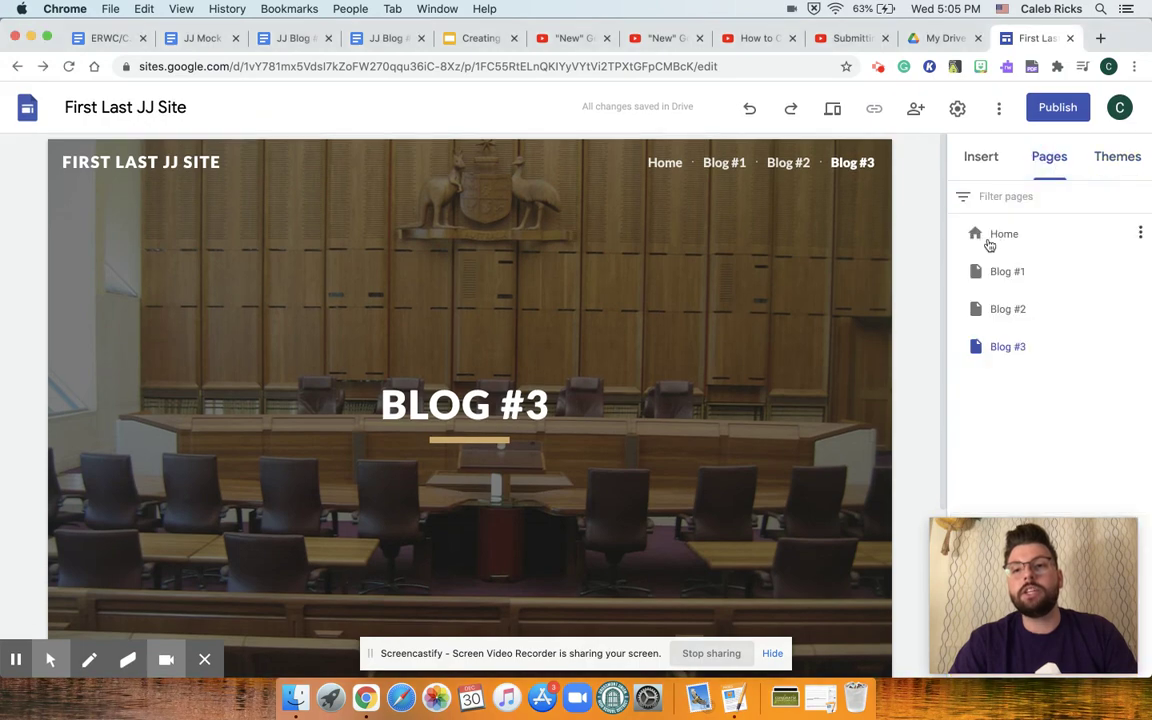
{"action": "left_click", "coordinate": [991, 240]}
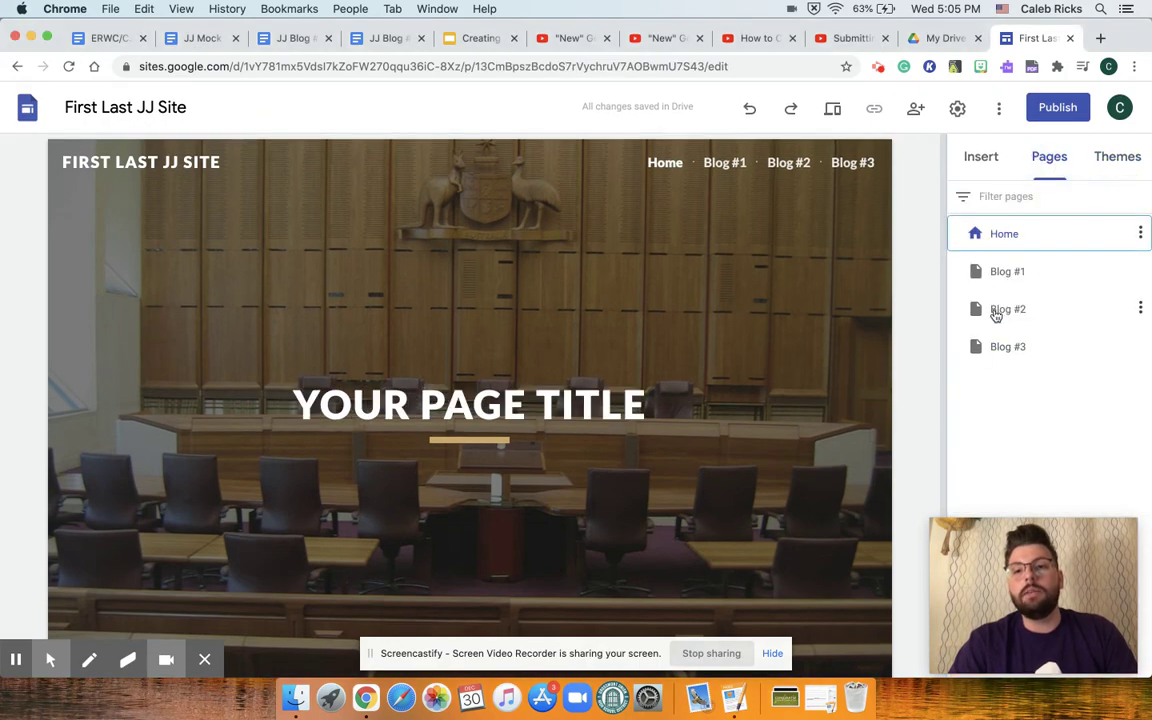